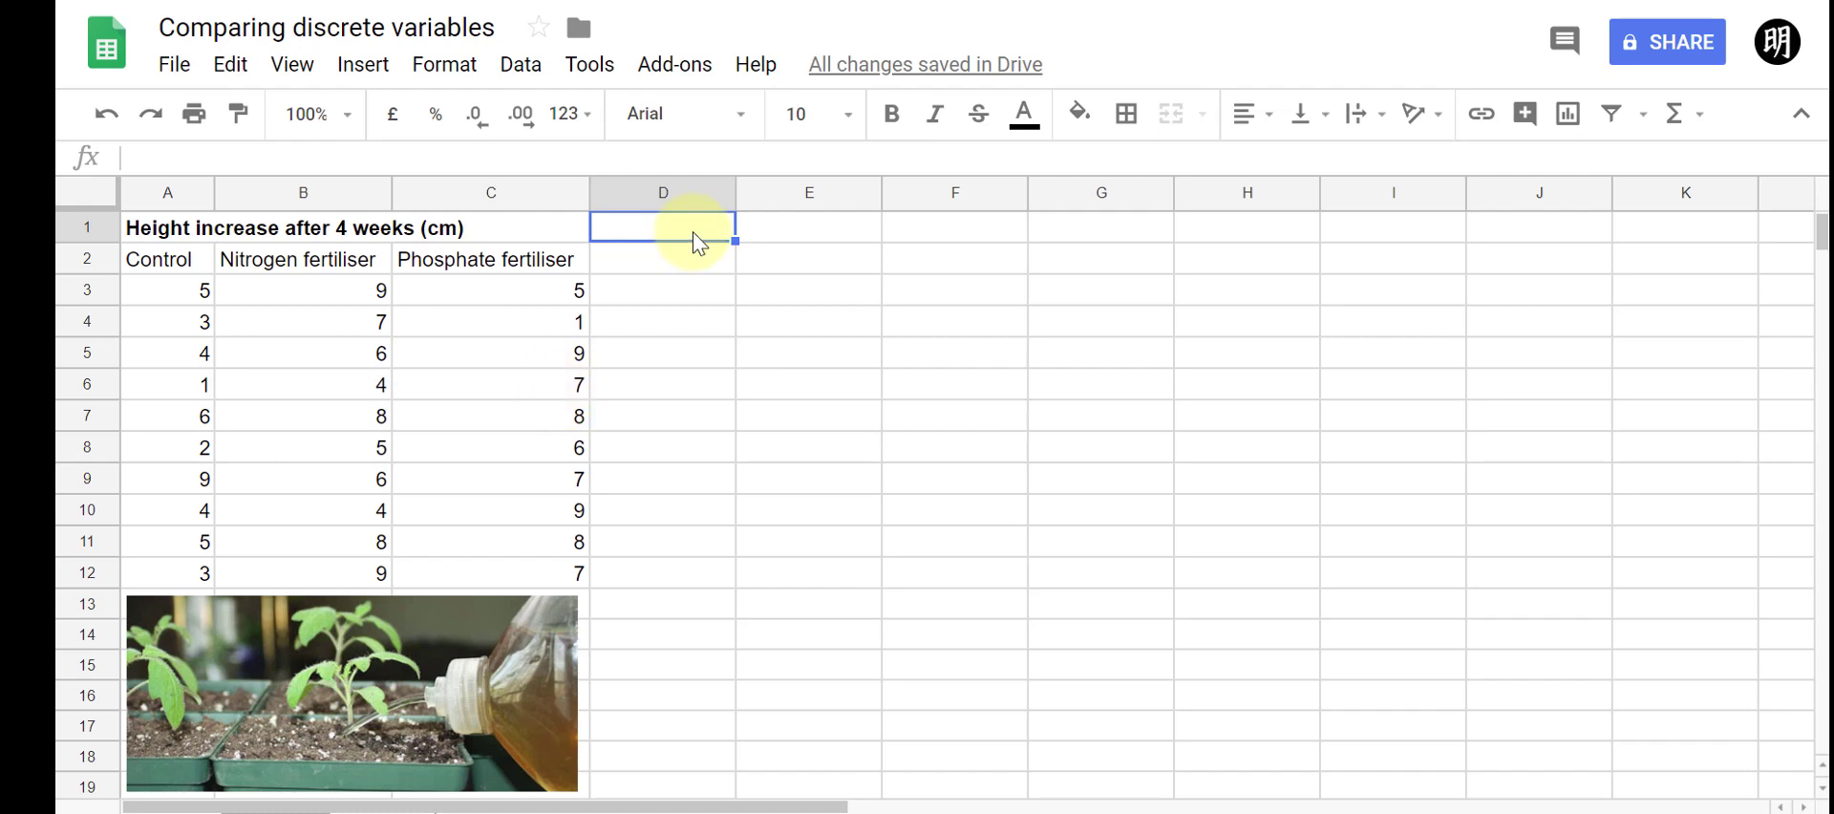
Calculate the average of the Control values A3:A12 in cell E2, and clear that cell
{"action": "left_click", "coordinate": [757, 260]}
{"action": "type", "text": "="}
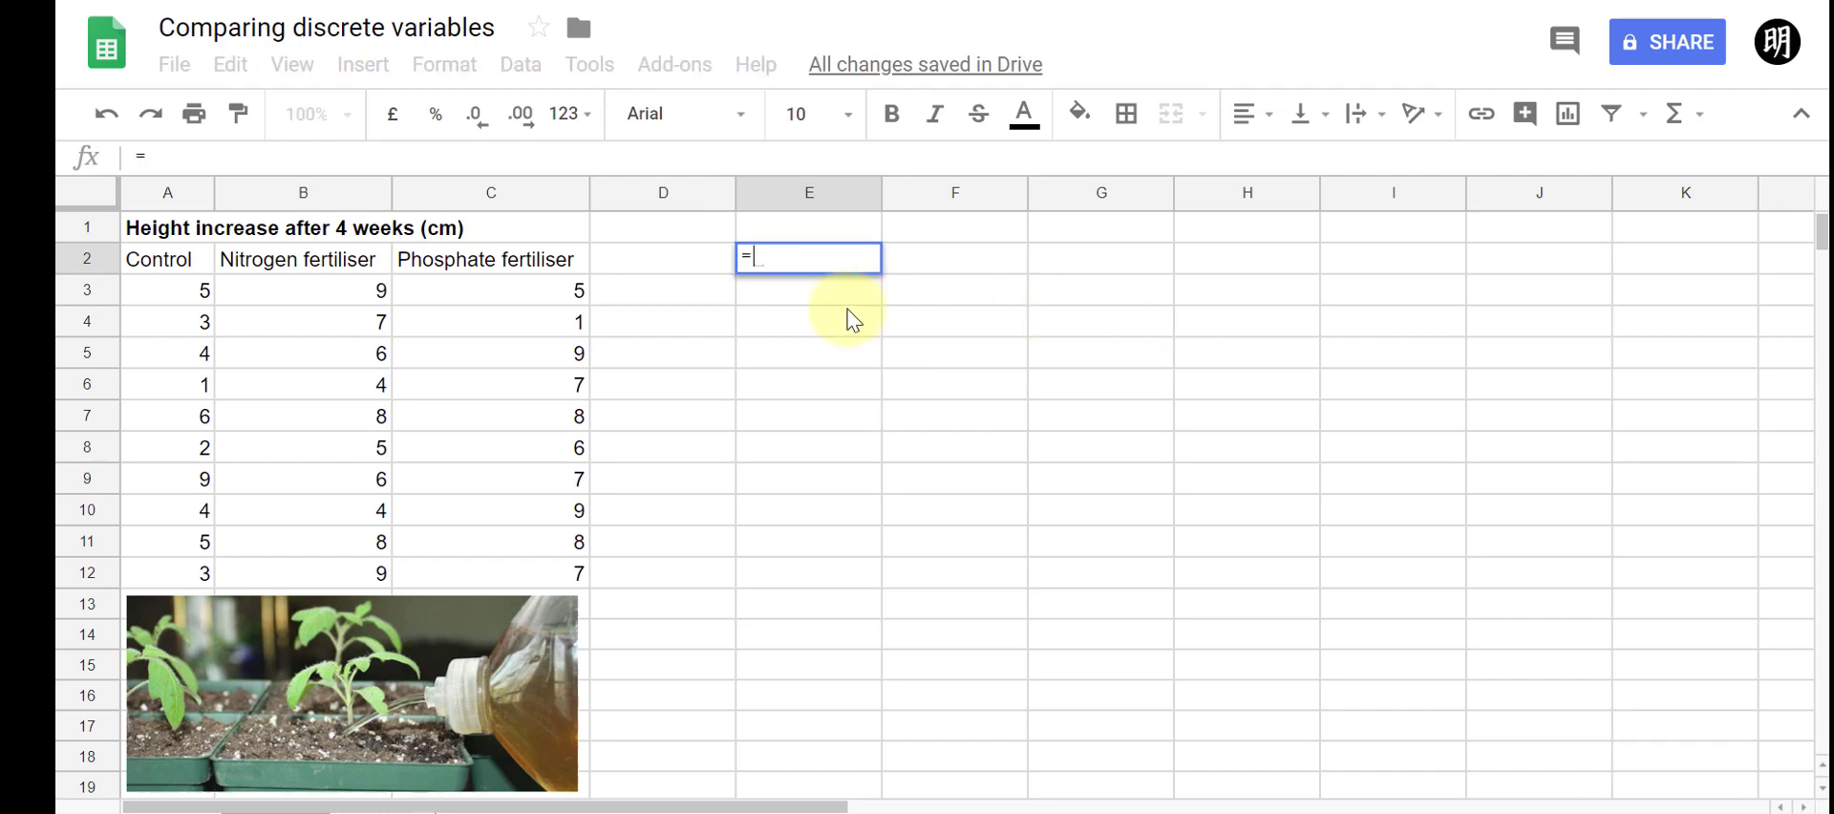
{"action": "type", "text": "av"}
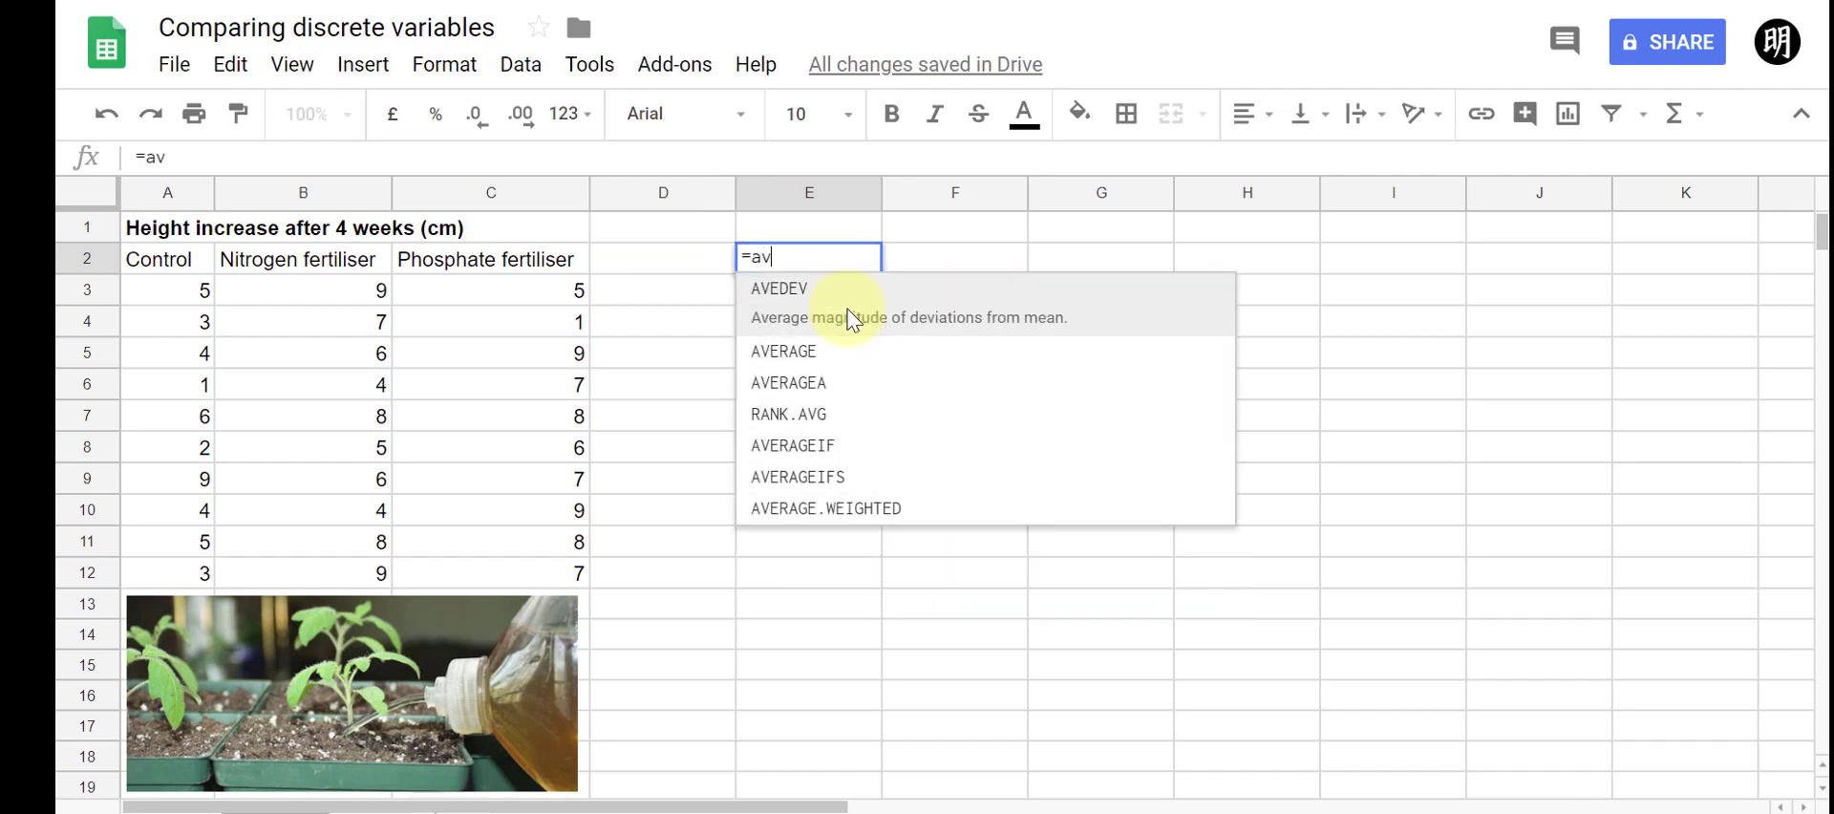
{"action": "type", "text": "er"}
{"action": "left_click", "coordinate": [829, 291]}
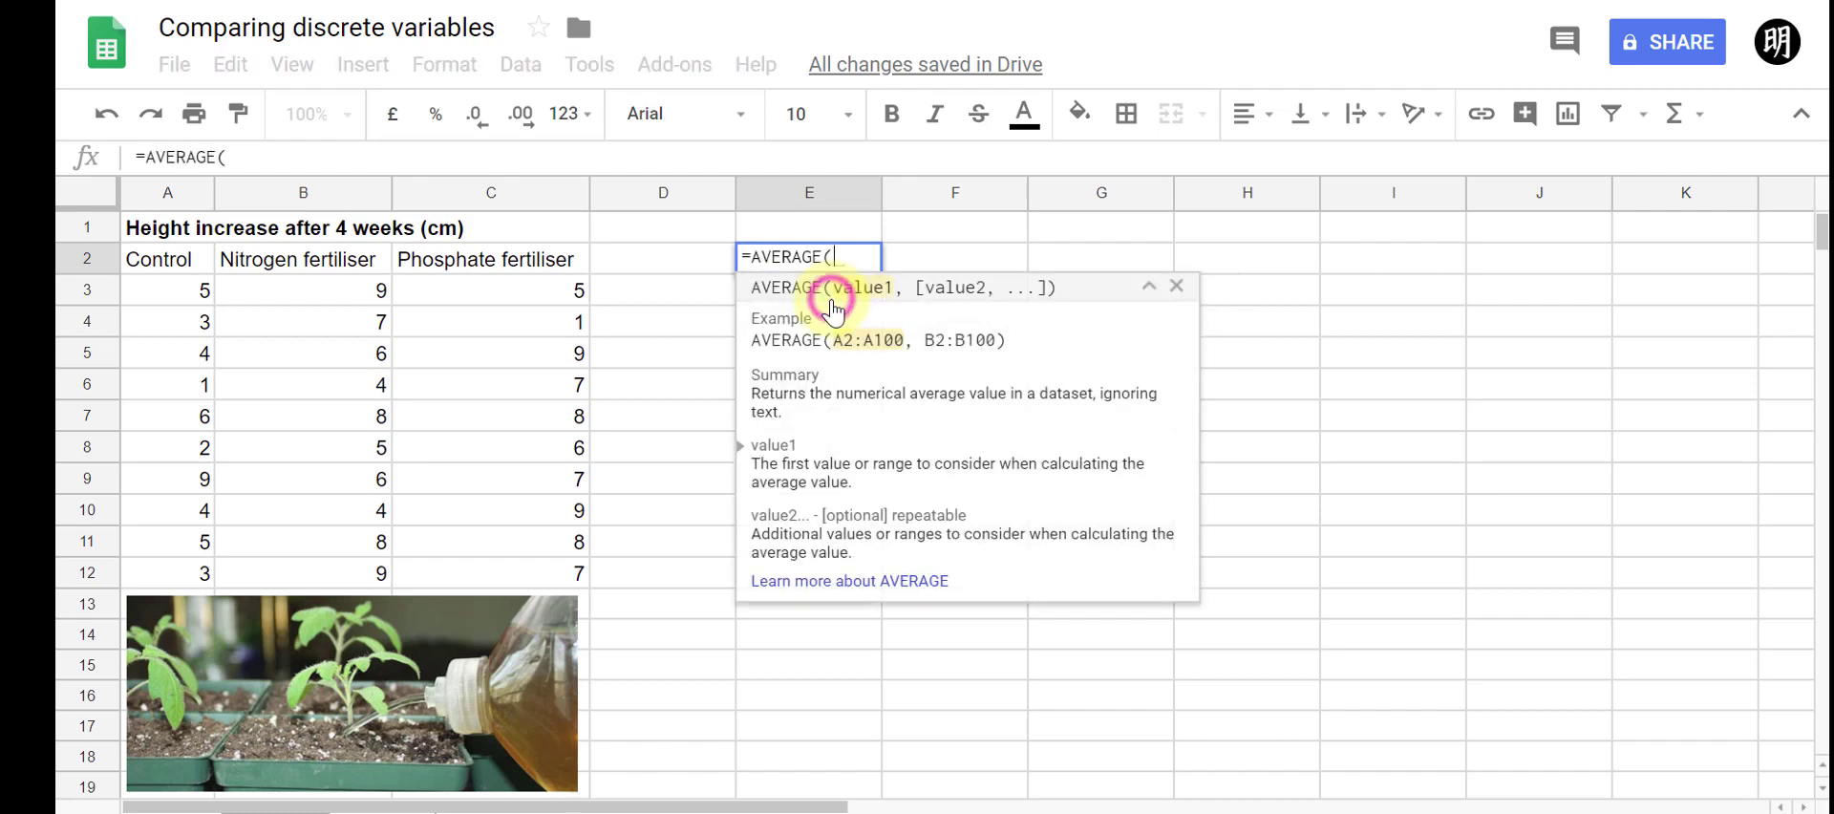
{"action": "left_click_drag", "start_coordinate": [161, 288], "coordinate": [191, 592]}
{"action": "key", "text": "Return"}
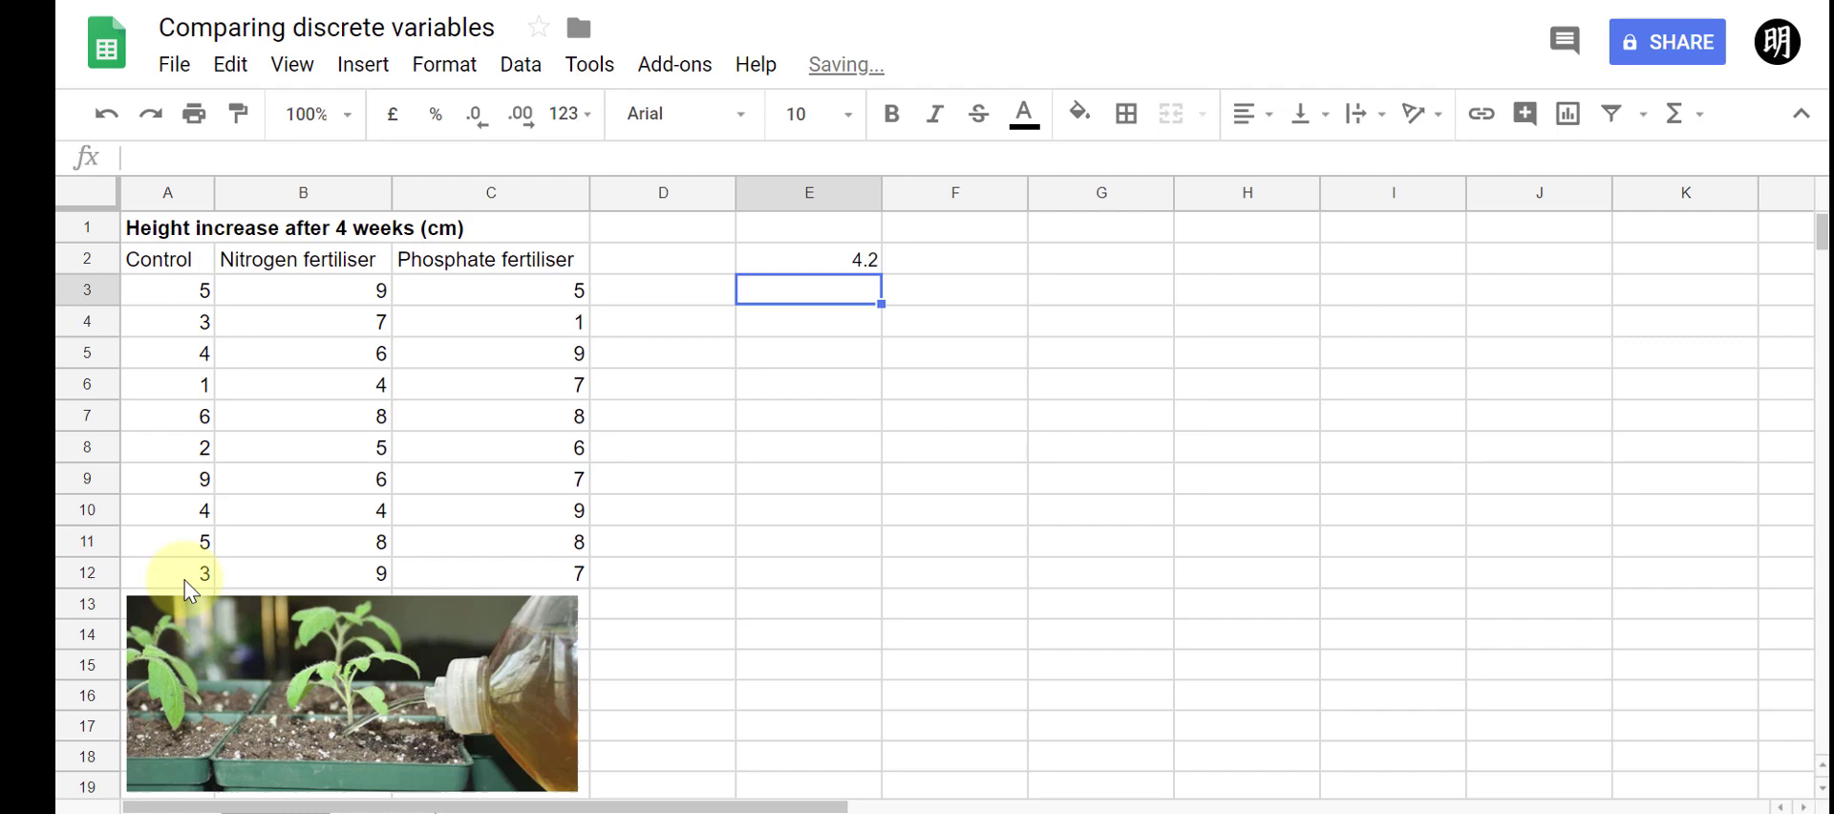
{"action": "left_click", "coordinate": [857, 265]}
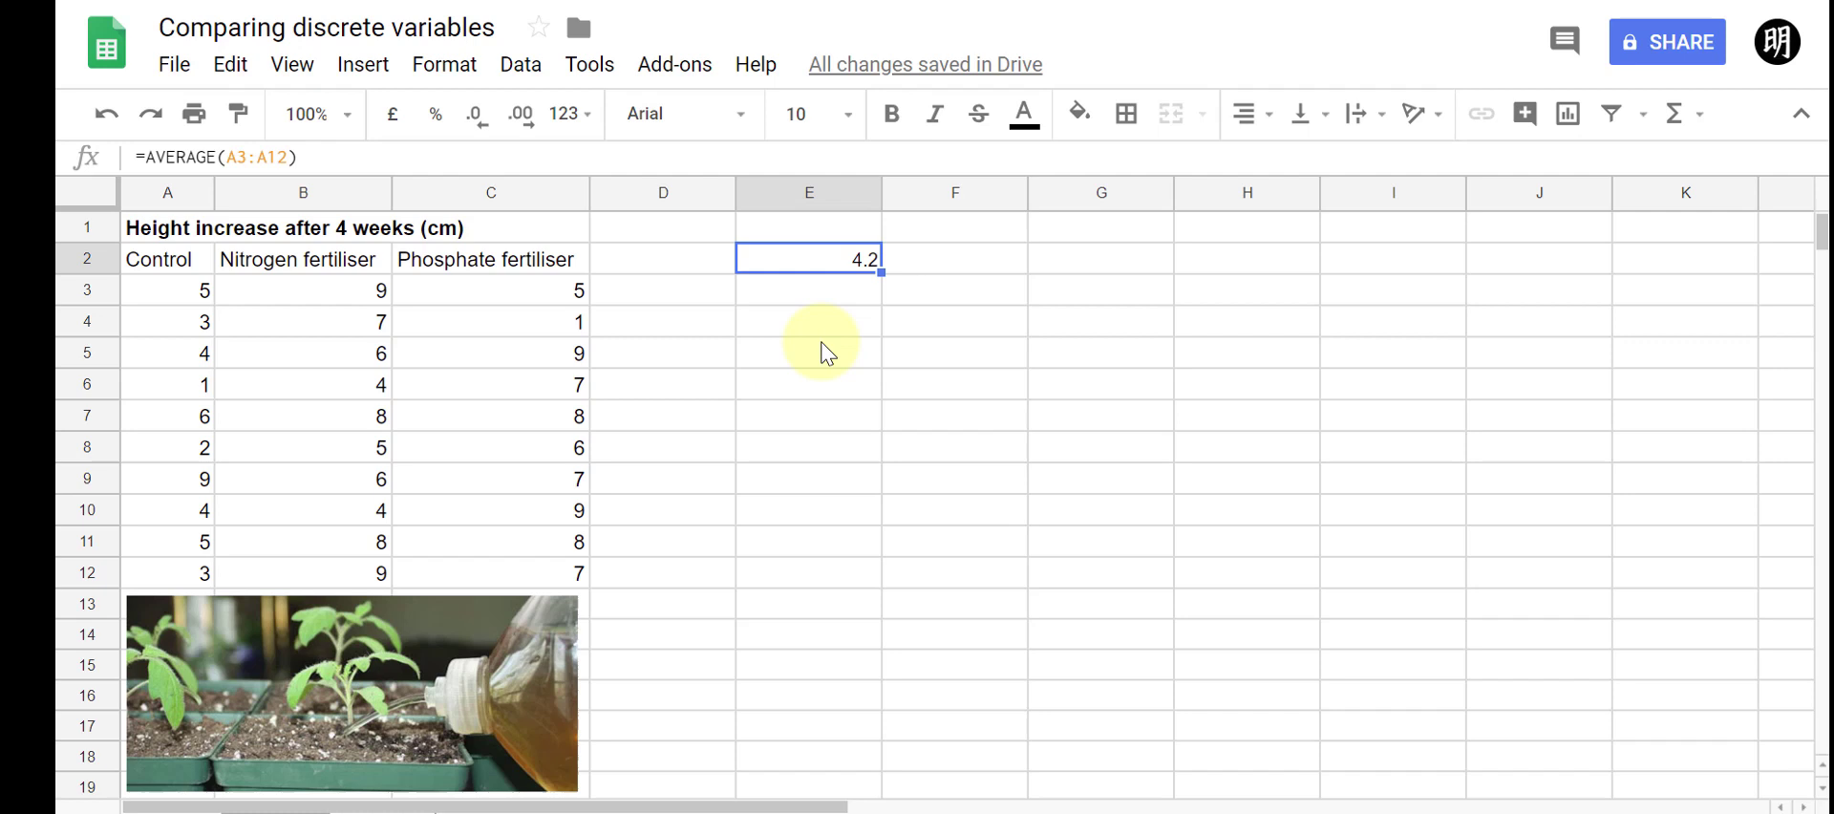
{"action": "key", "text": "Delete"}
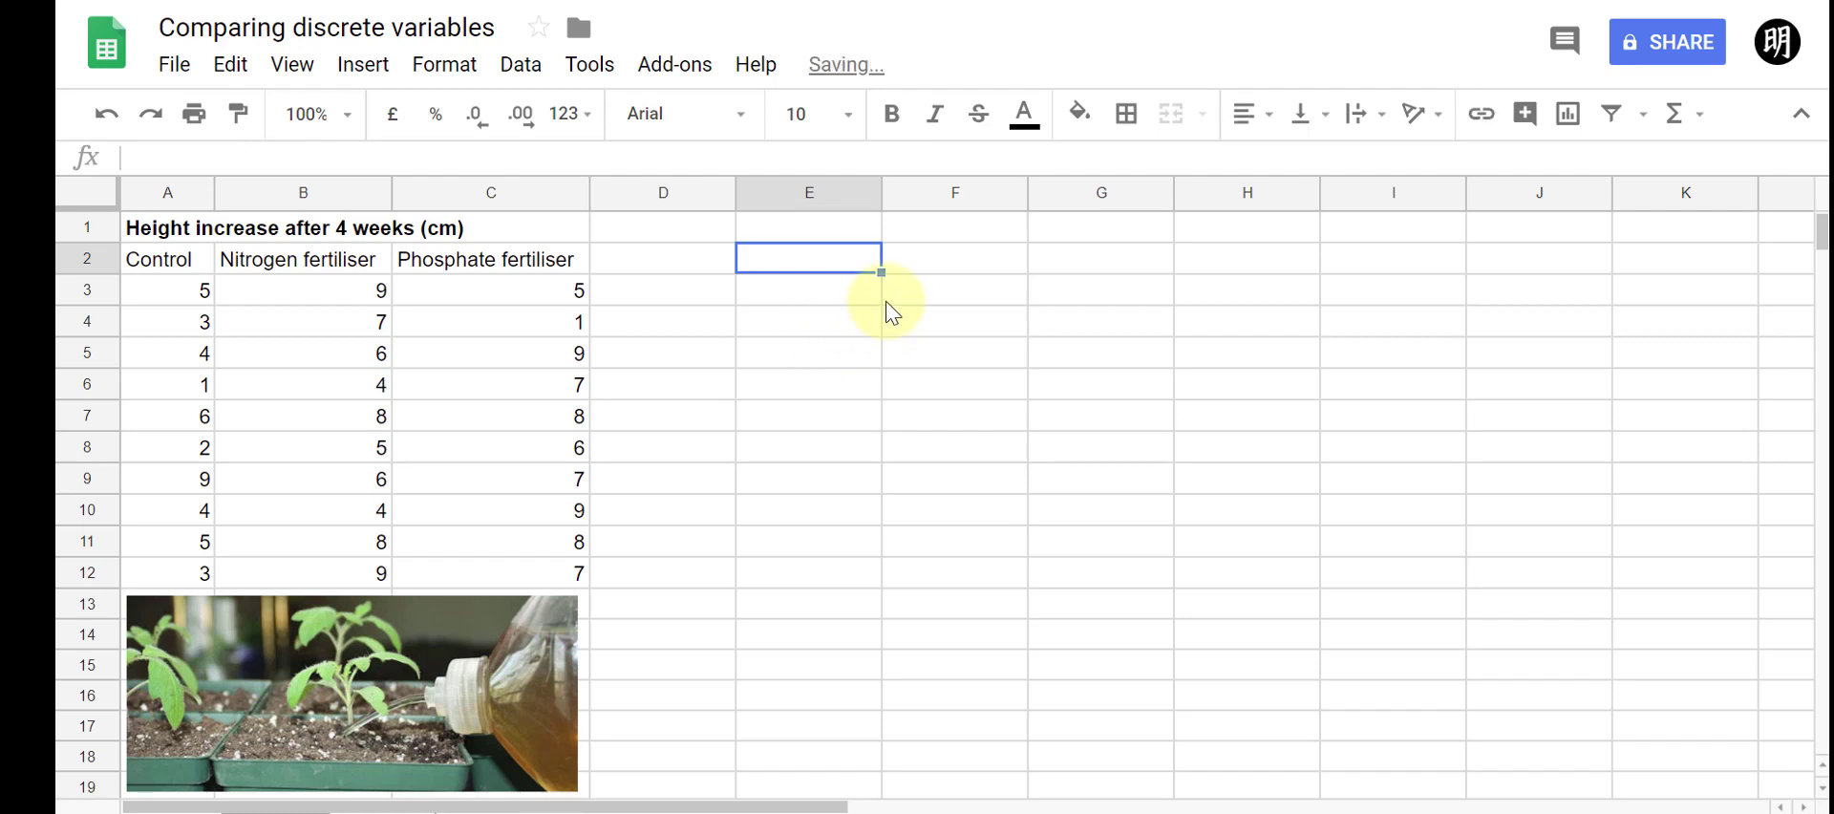
Search the available add-ons for "statistics"
{"action": "left_click", "coordinate": [676, 67]}
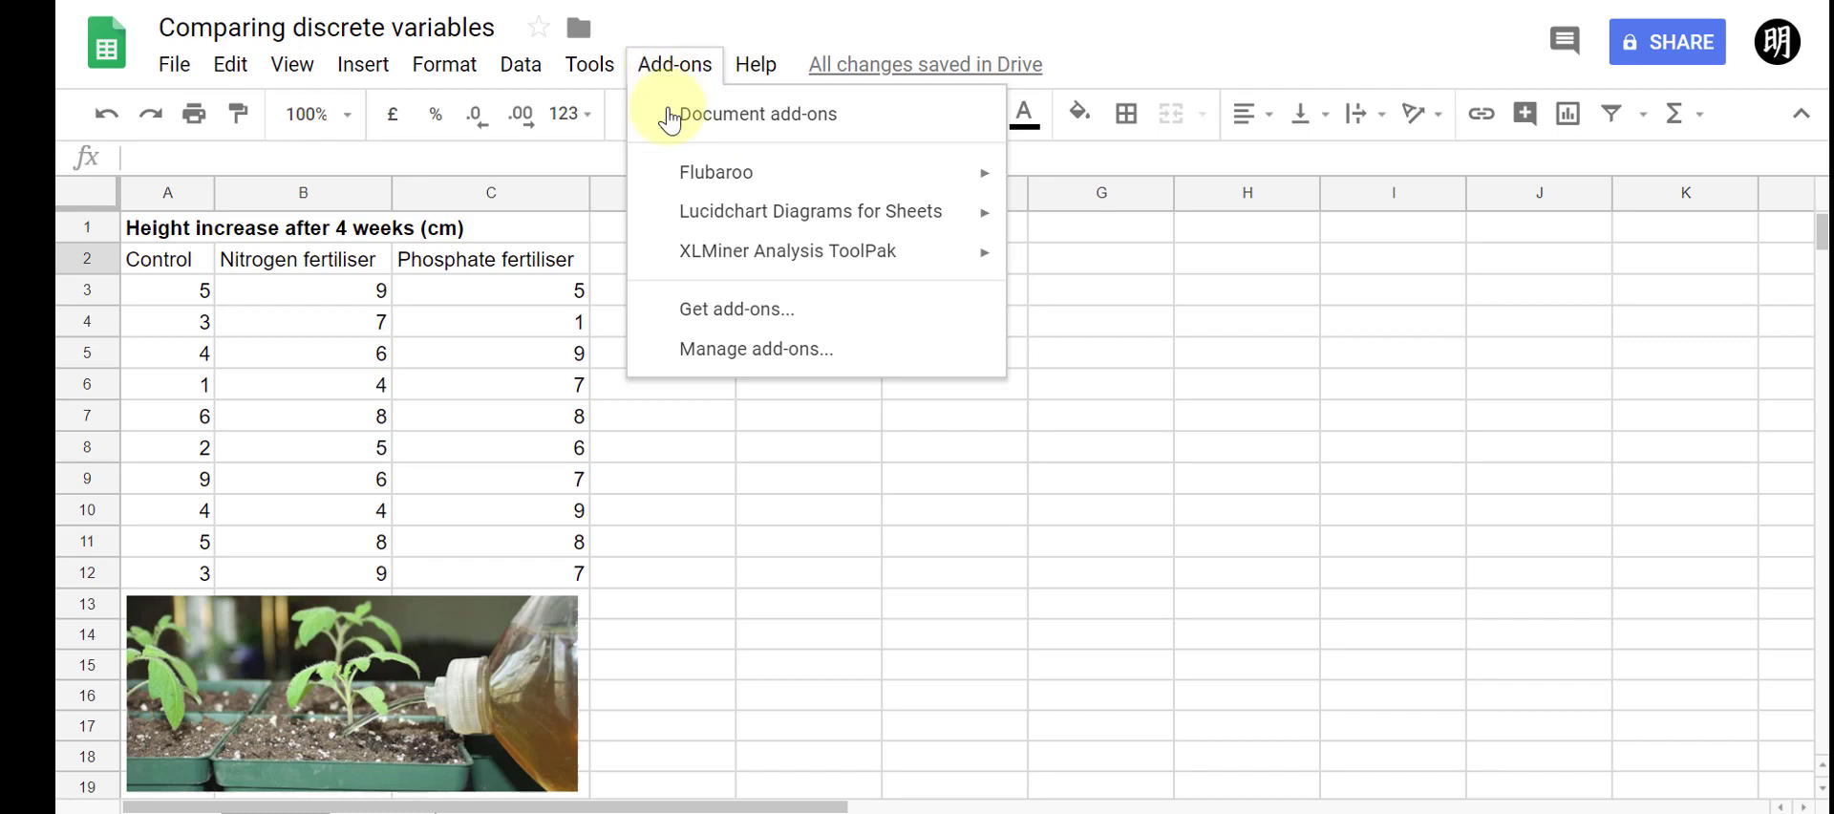
{"action": "left_click", "coordinate": [700, 311]}
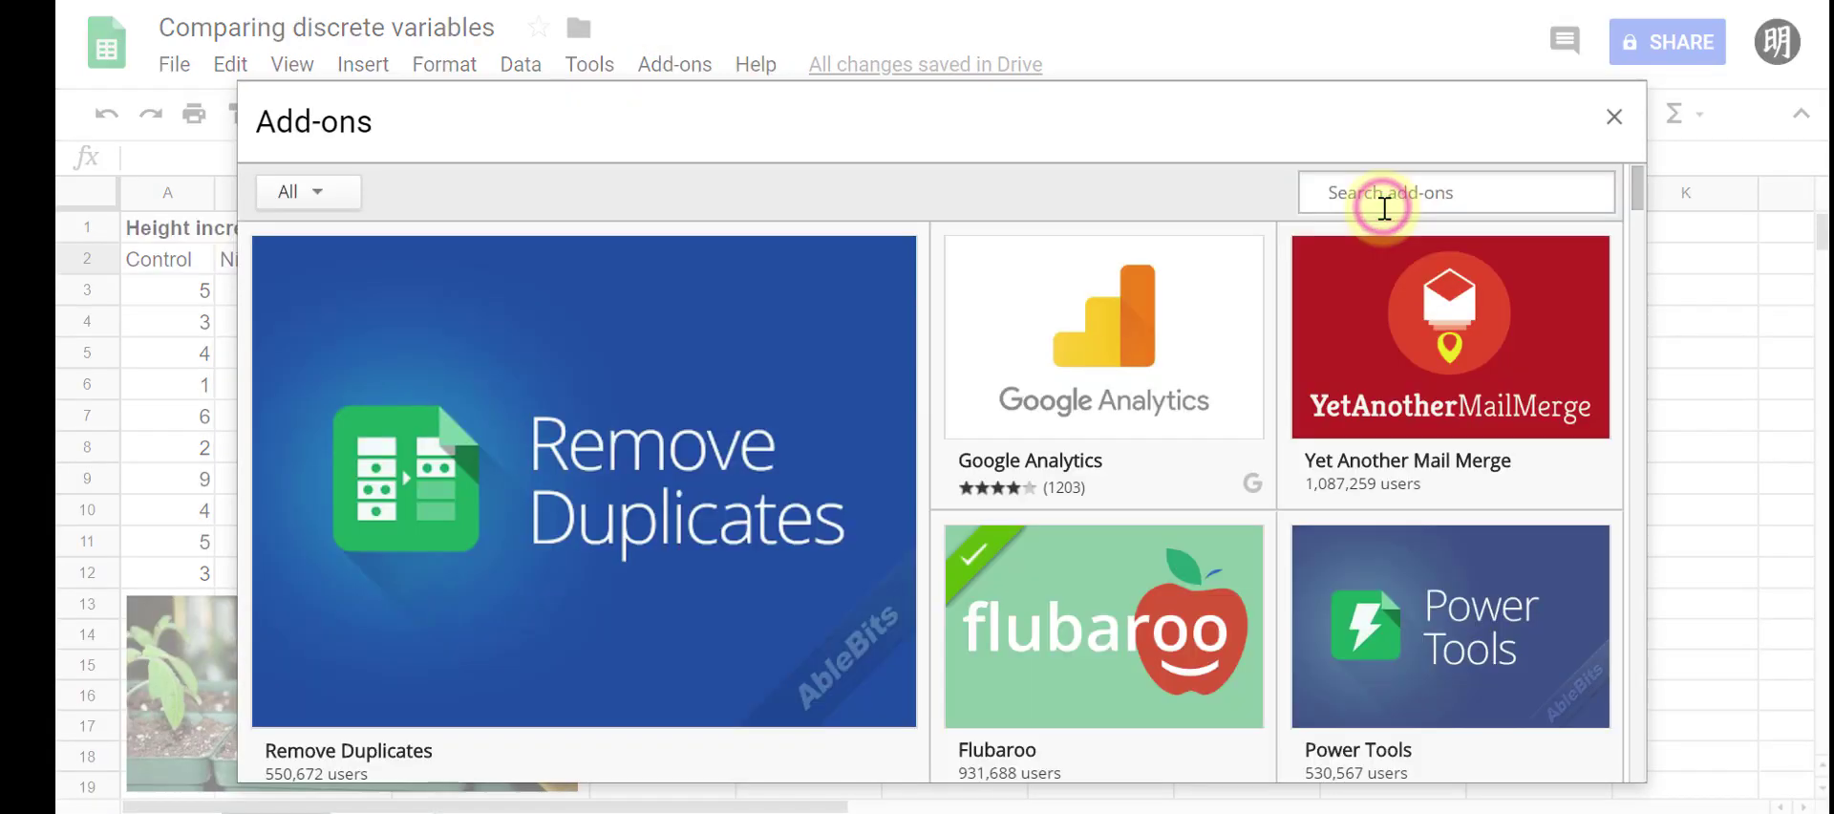
{"action": "left_click", "coordinate": [1384, 203]}
{"action": "type", "text": "statistics"}
{"action": "key", "text": "Return"}
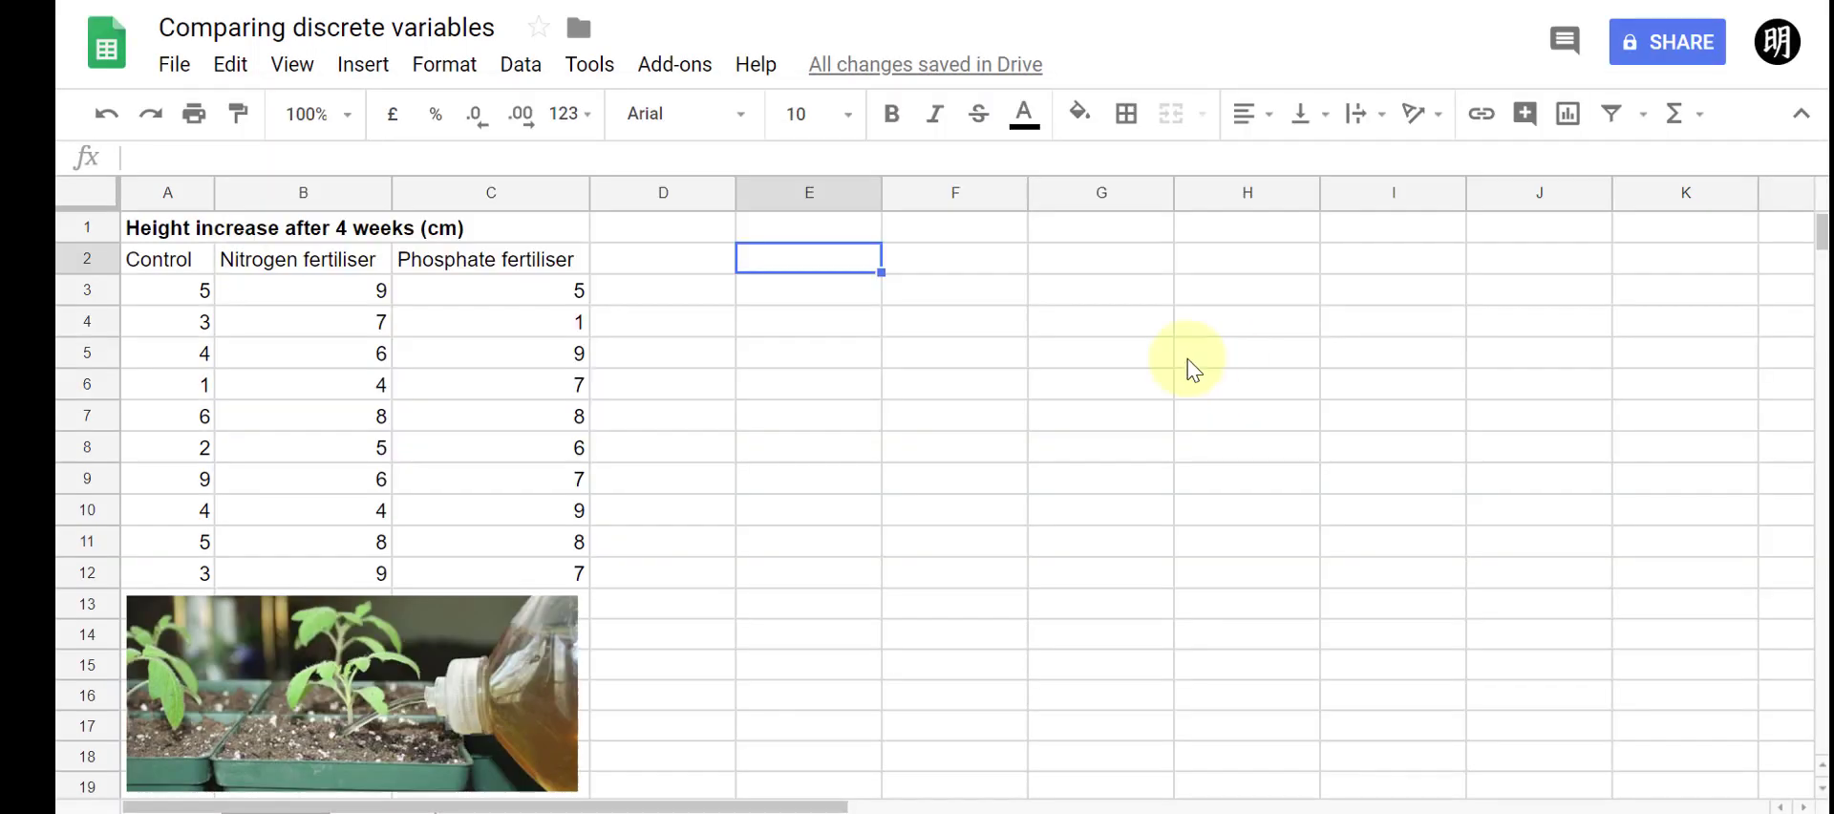
Start the XLMiner Analysis ToolPak add-on and open its Descriptive Statistics settings
{"action": "left_click", "coordinate": [675, 64]}
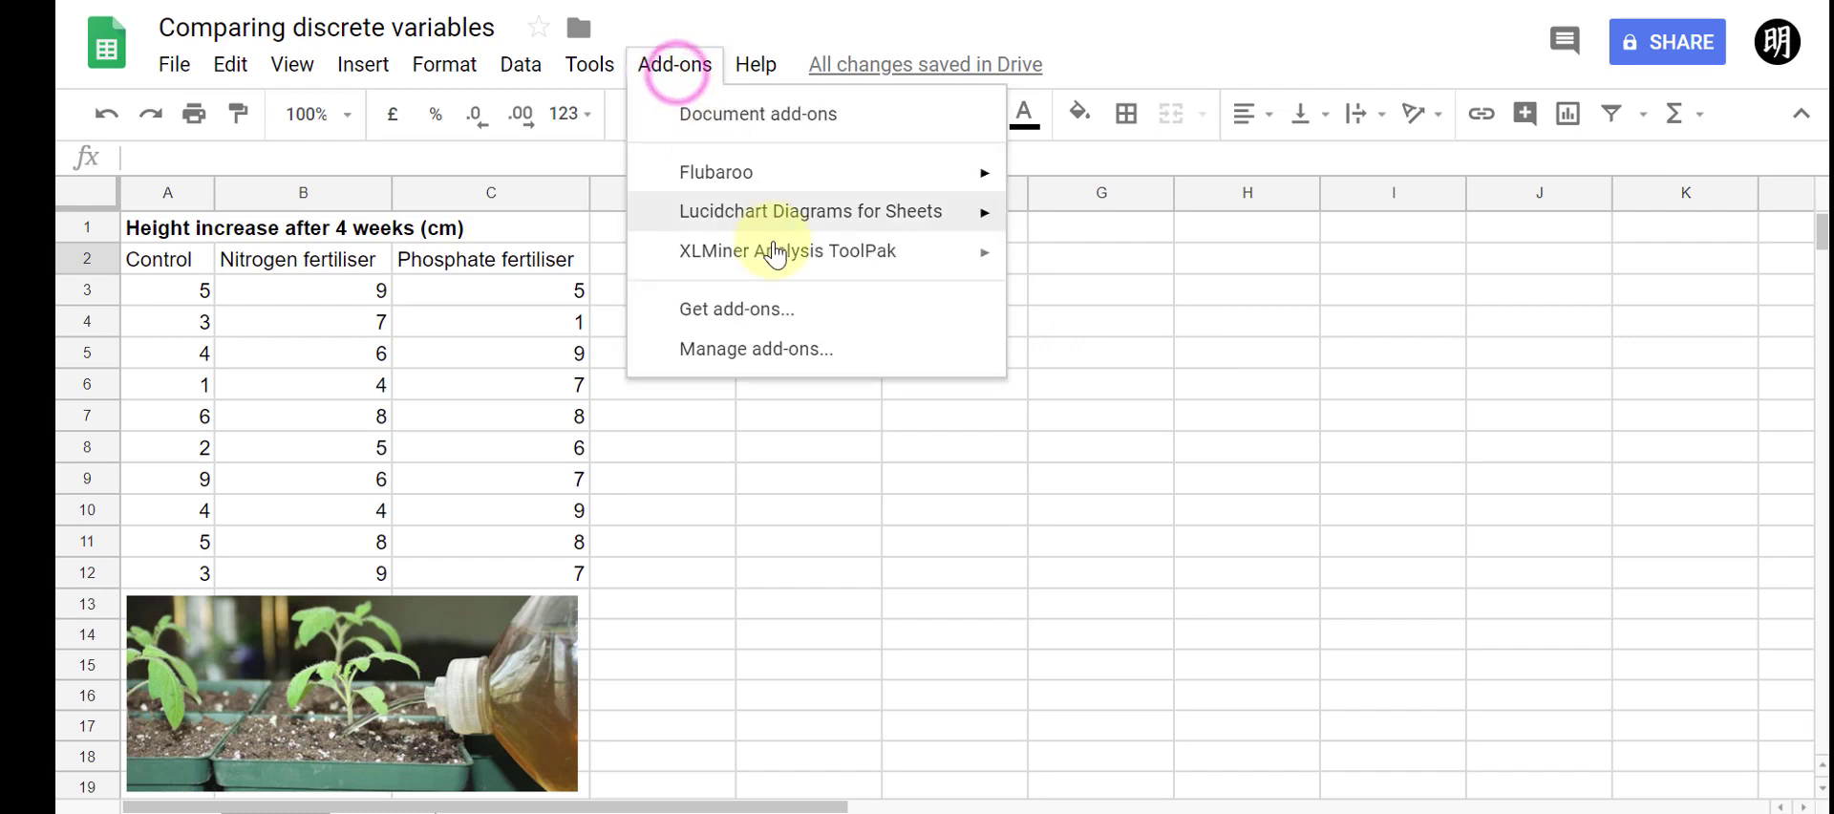
{"action": "mouse_move", "coordinate": [778, 256]}
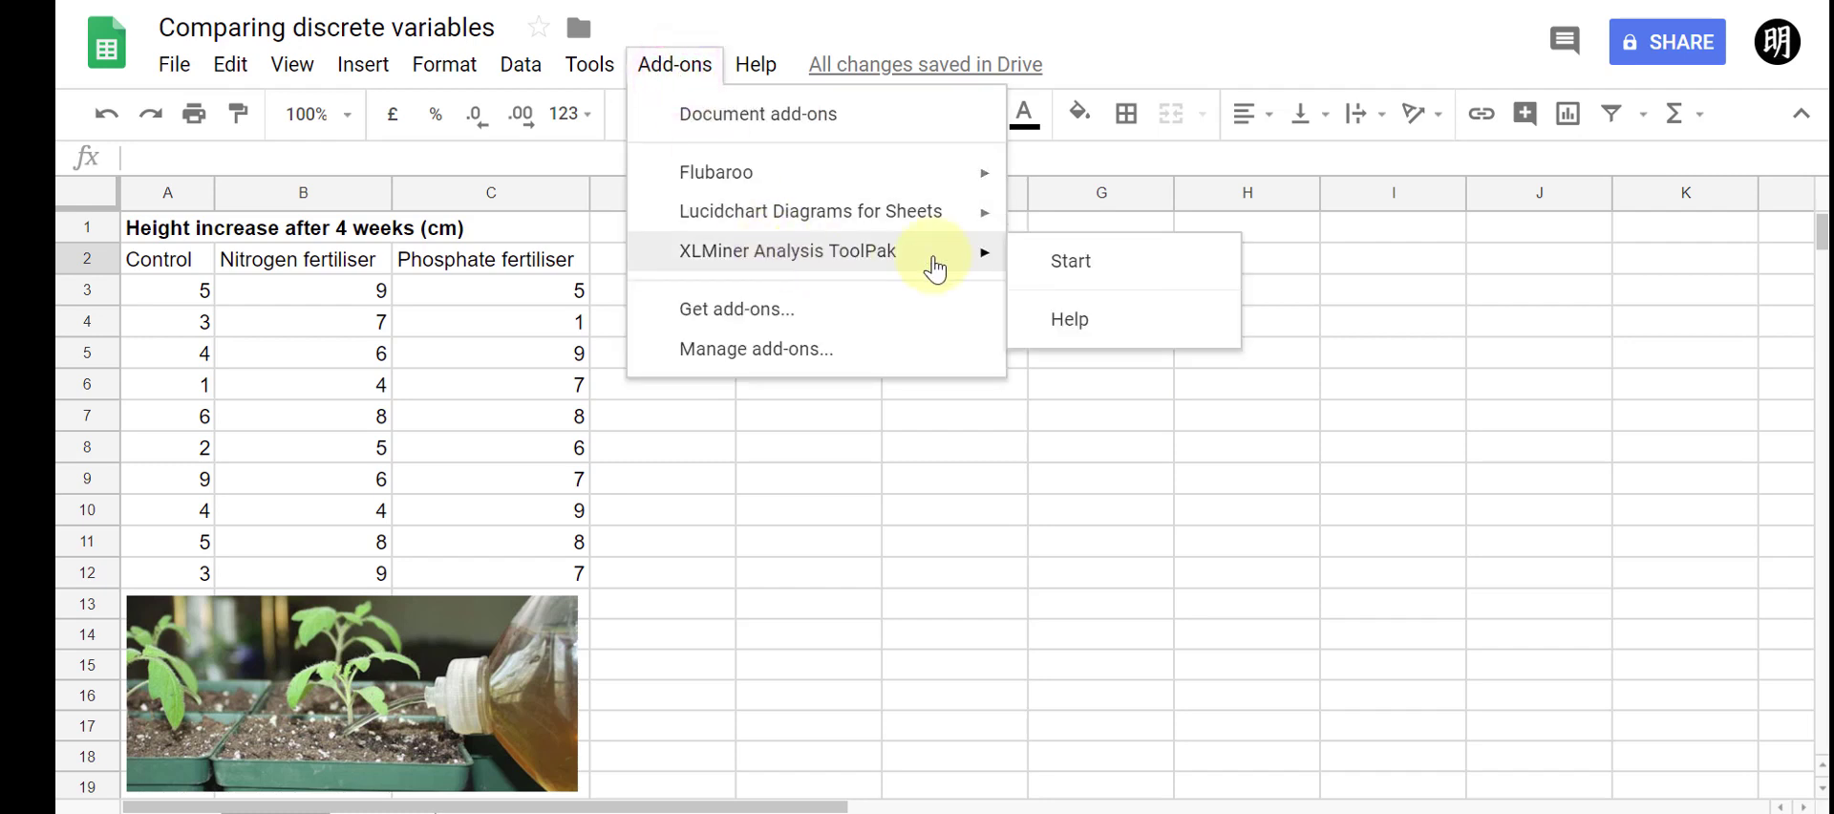
{"action": "left_click", "coordinate": [1050, 272]}
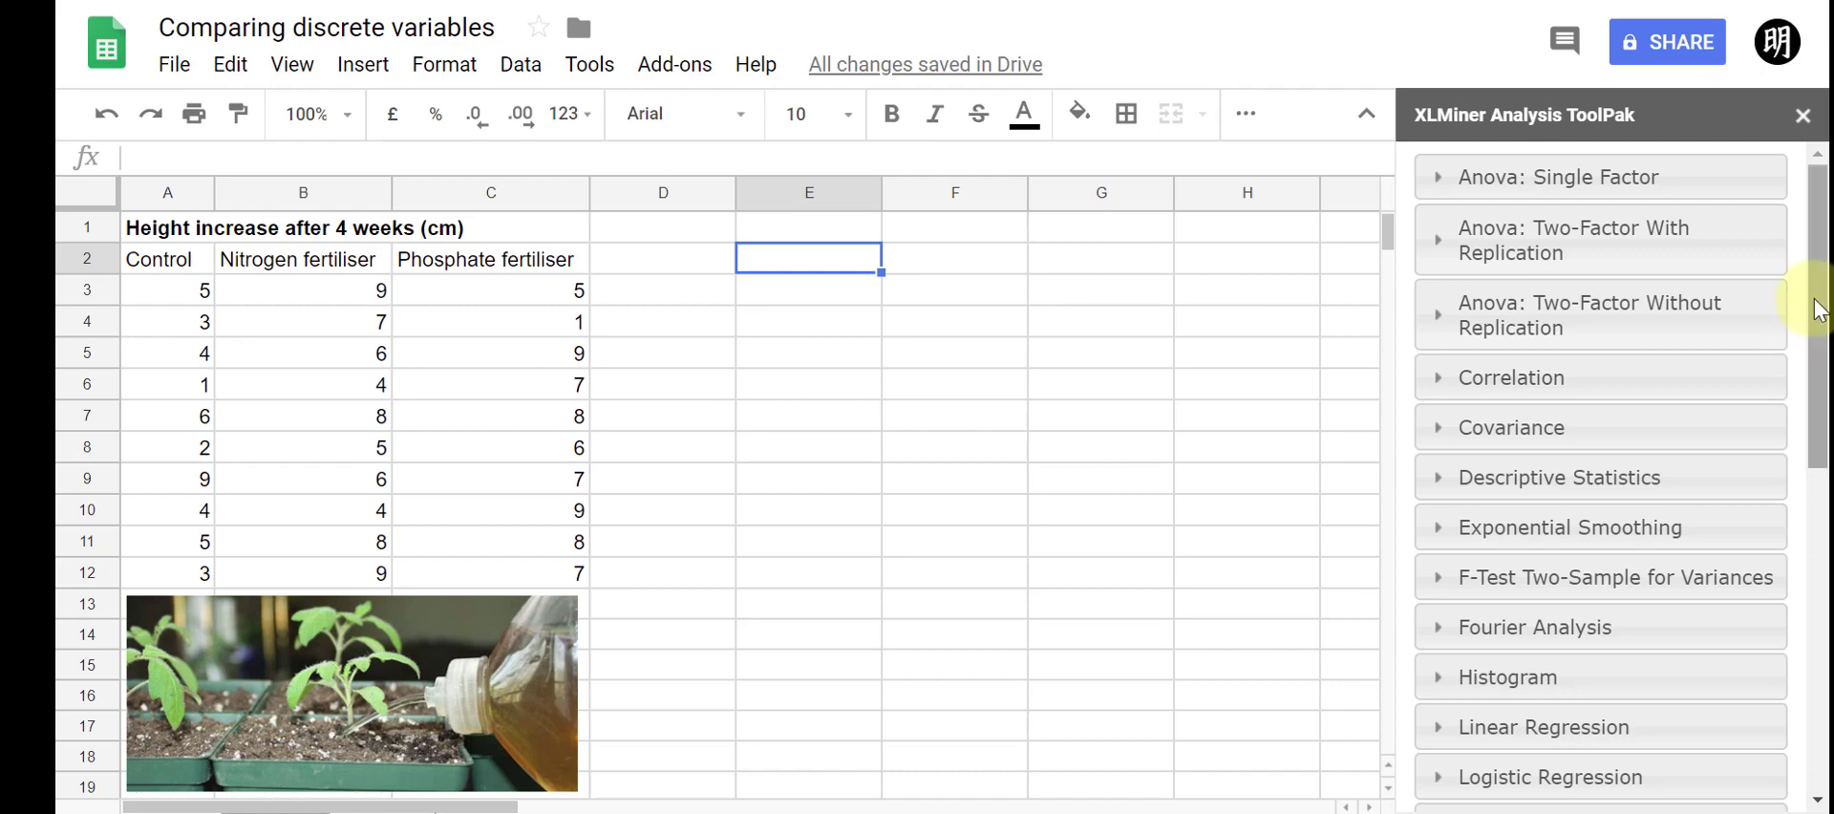
{"action": "left_click_drag", "start_coordinate": [1817, 311], "coordinate": [1826, 226]}
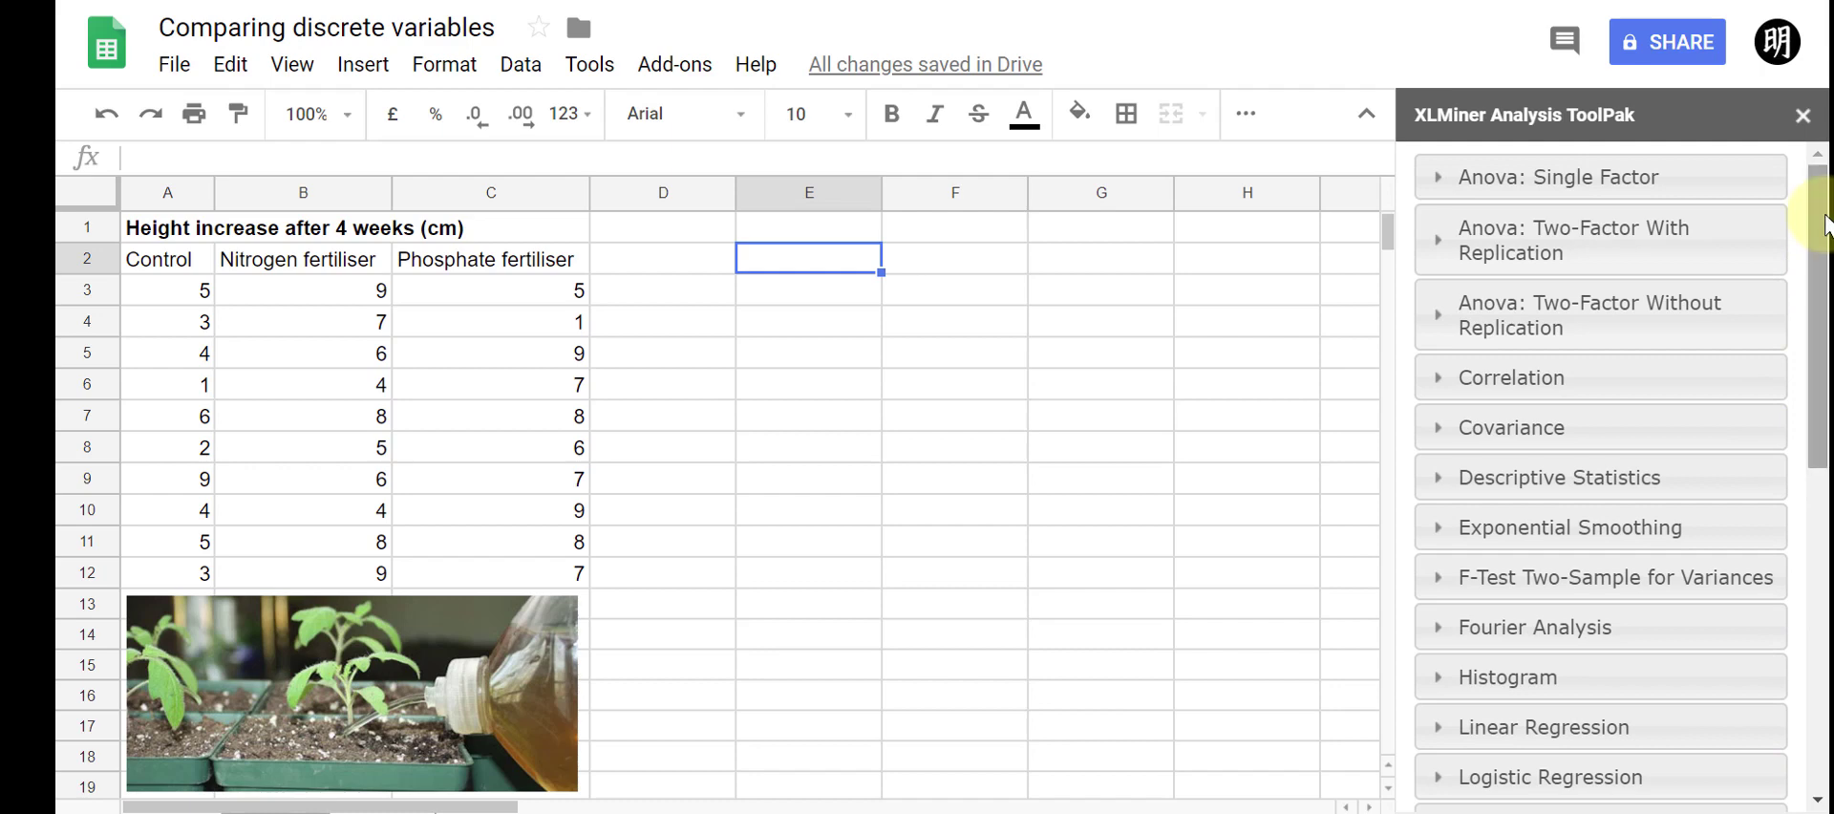
{"action": "scroll", "coordinate": [1819, 215], "scroll_direction": "down", "scroll_amount": 2}
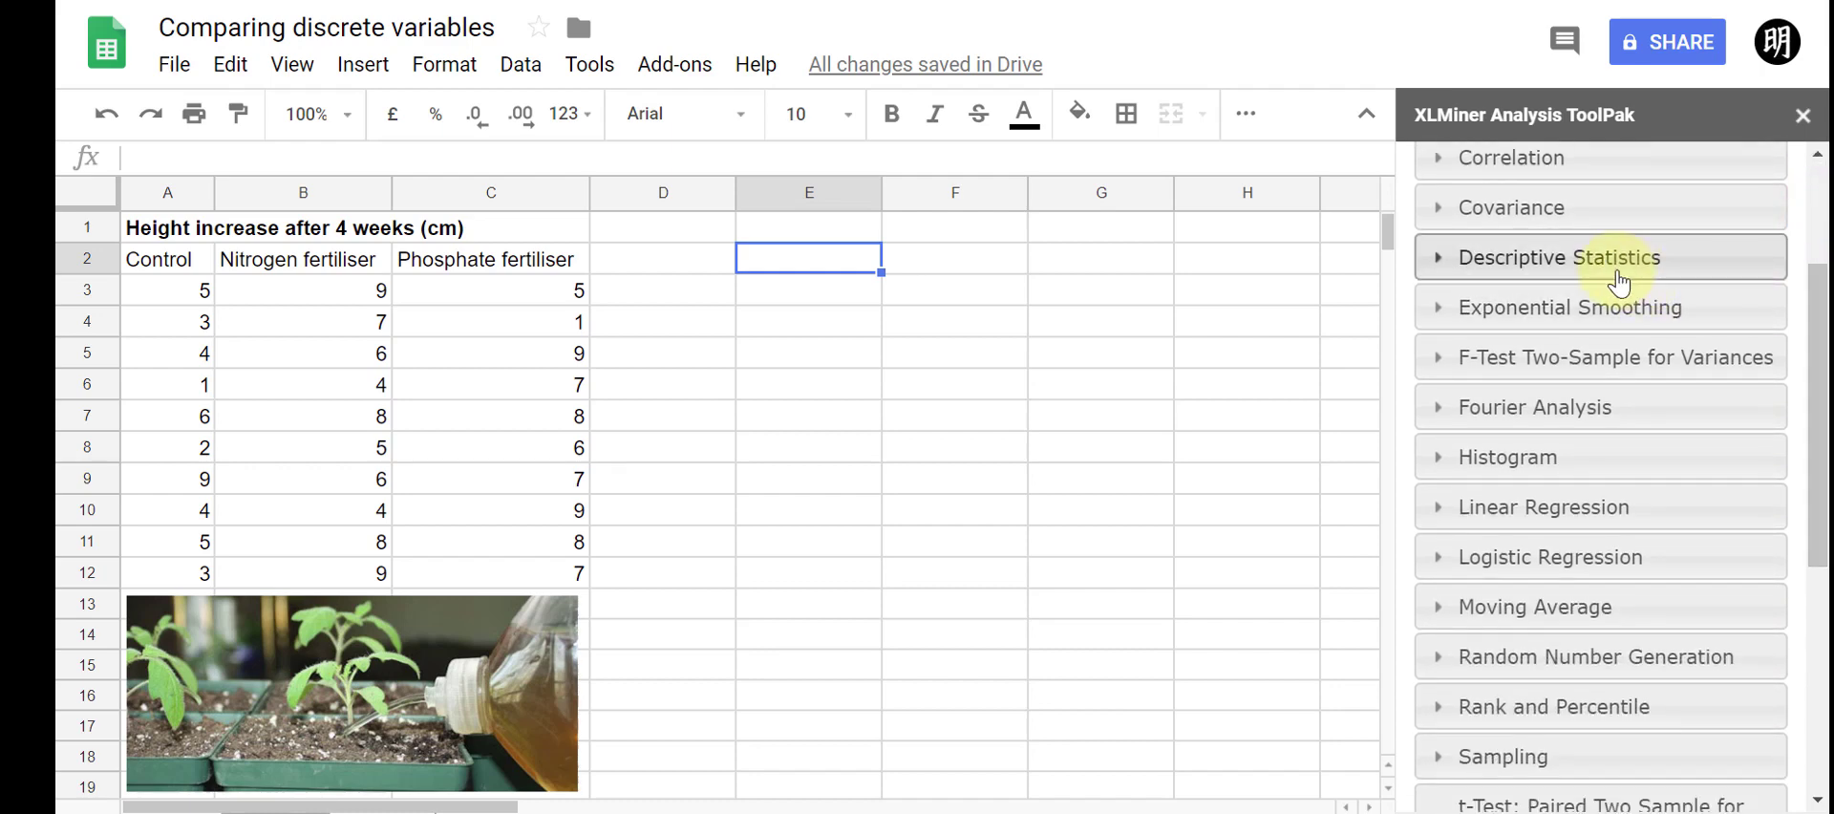
{"action": "left_click", "coordinate": [1616, 276]}
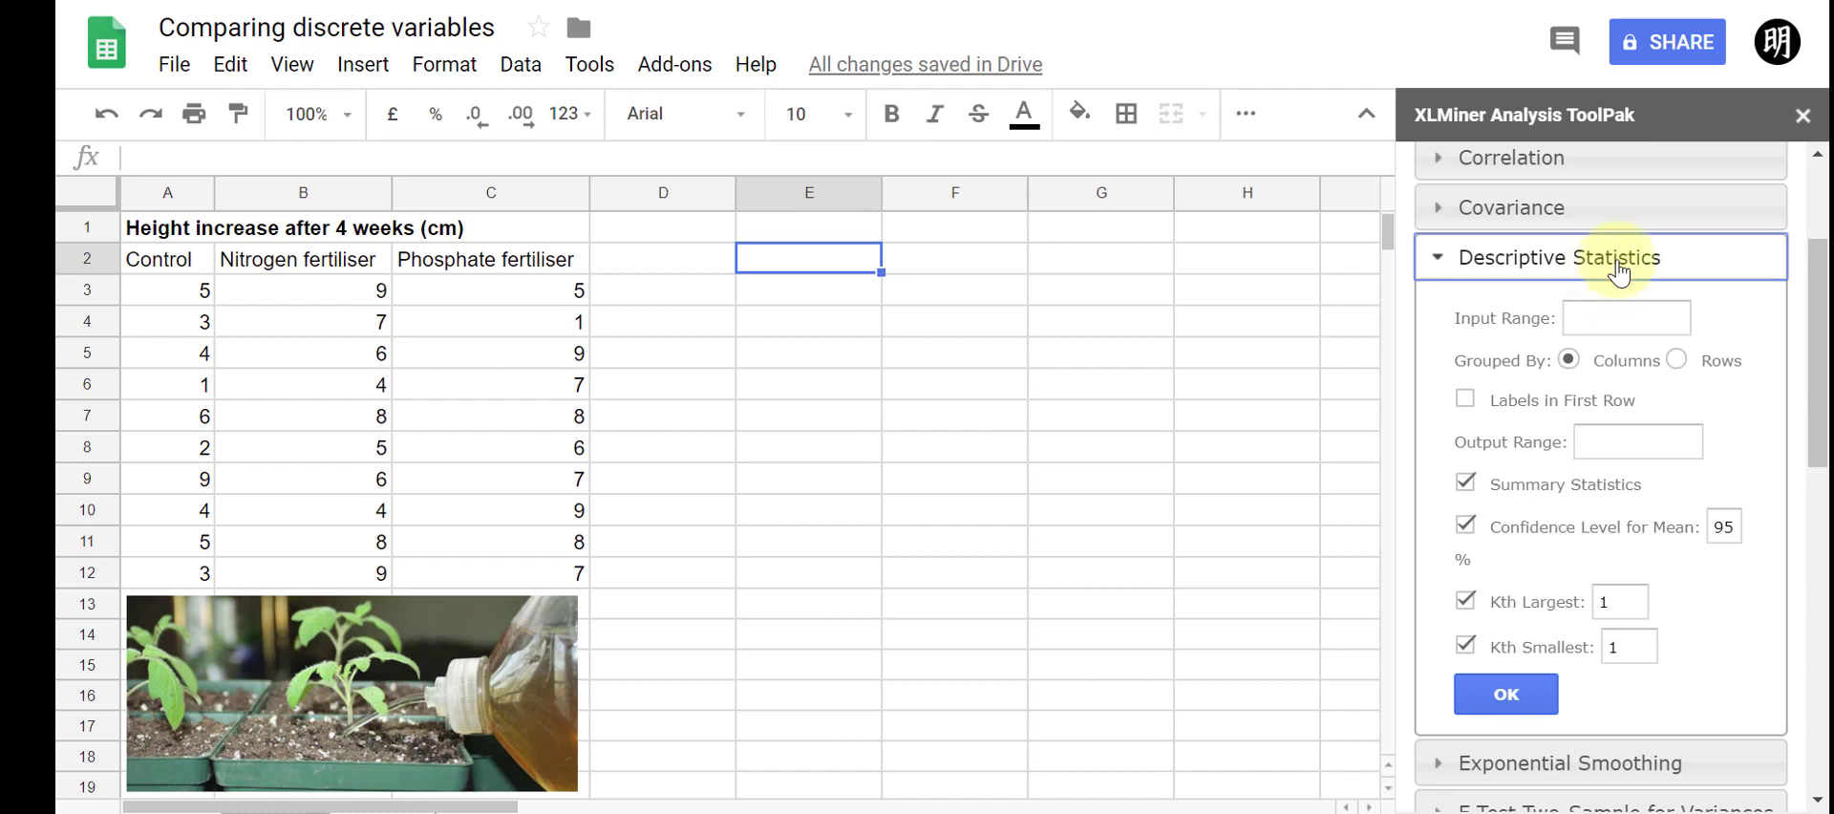
Generate descriptive statistics for the input range A3:C12, grouped by columns, with the output placed at E3
{"action": "left_click_drag", "start_coordinate": [172, 289], "coordinate": [505, 579]}
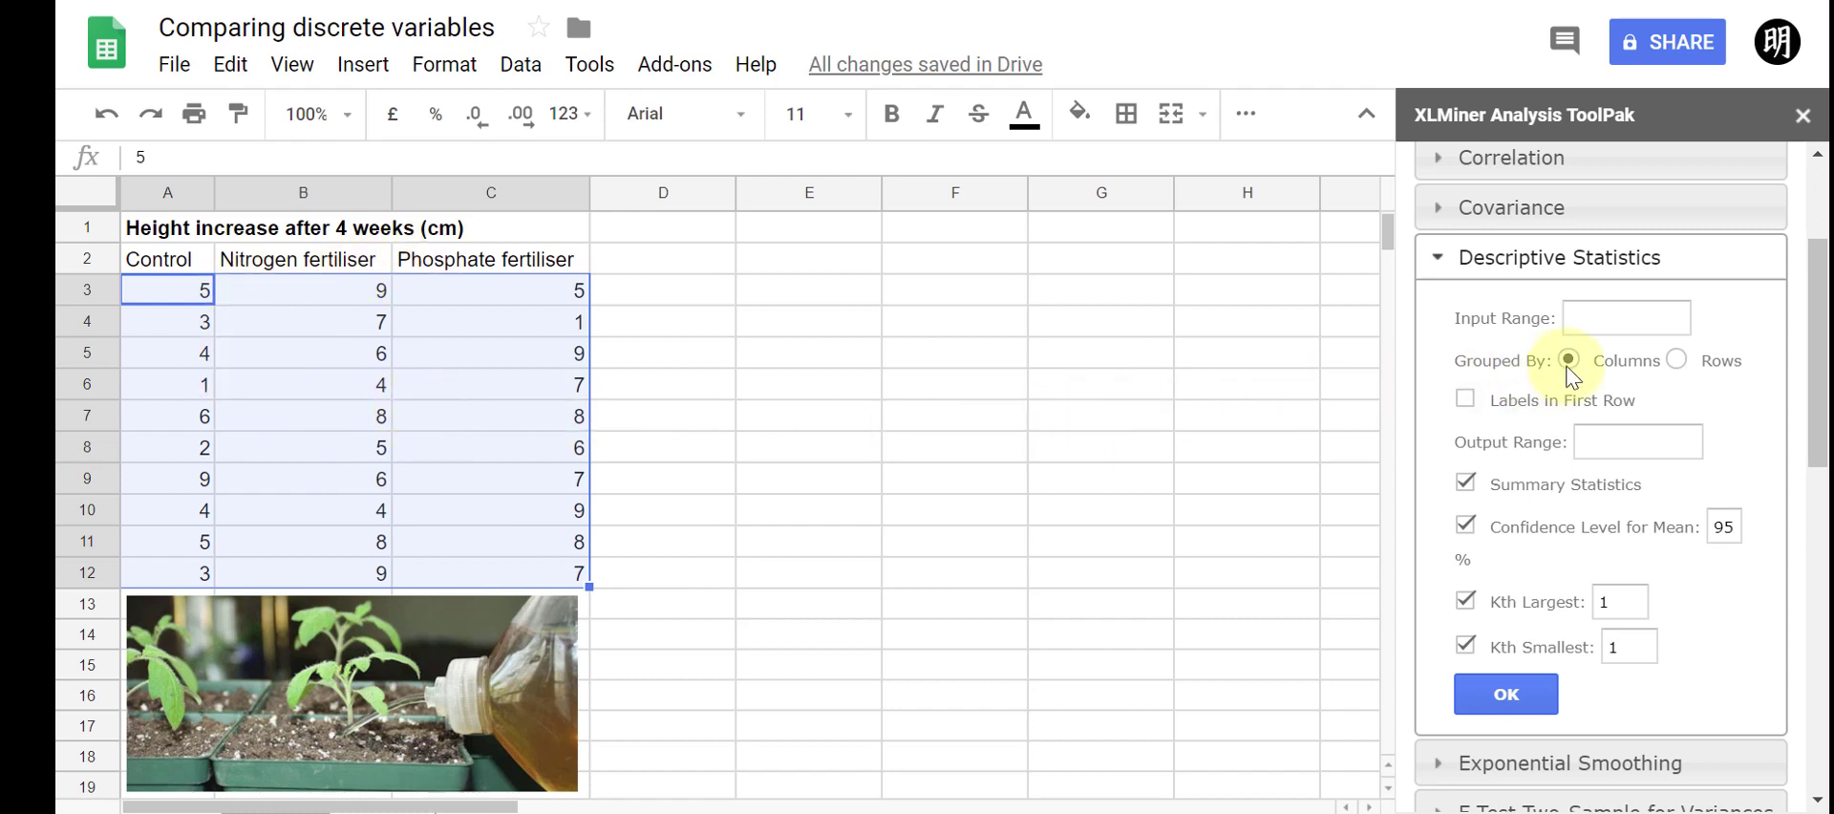
{"action": "left_click", "coordinate": [1629, 318]}
{"action": "type", "text": "A3:C12"}
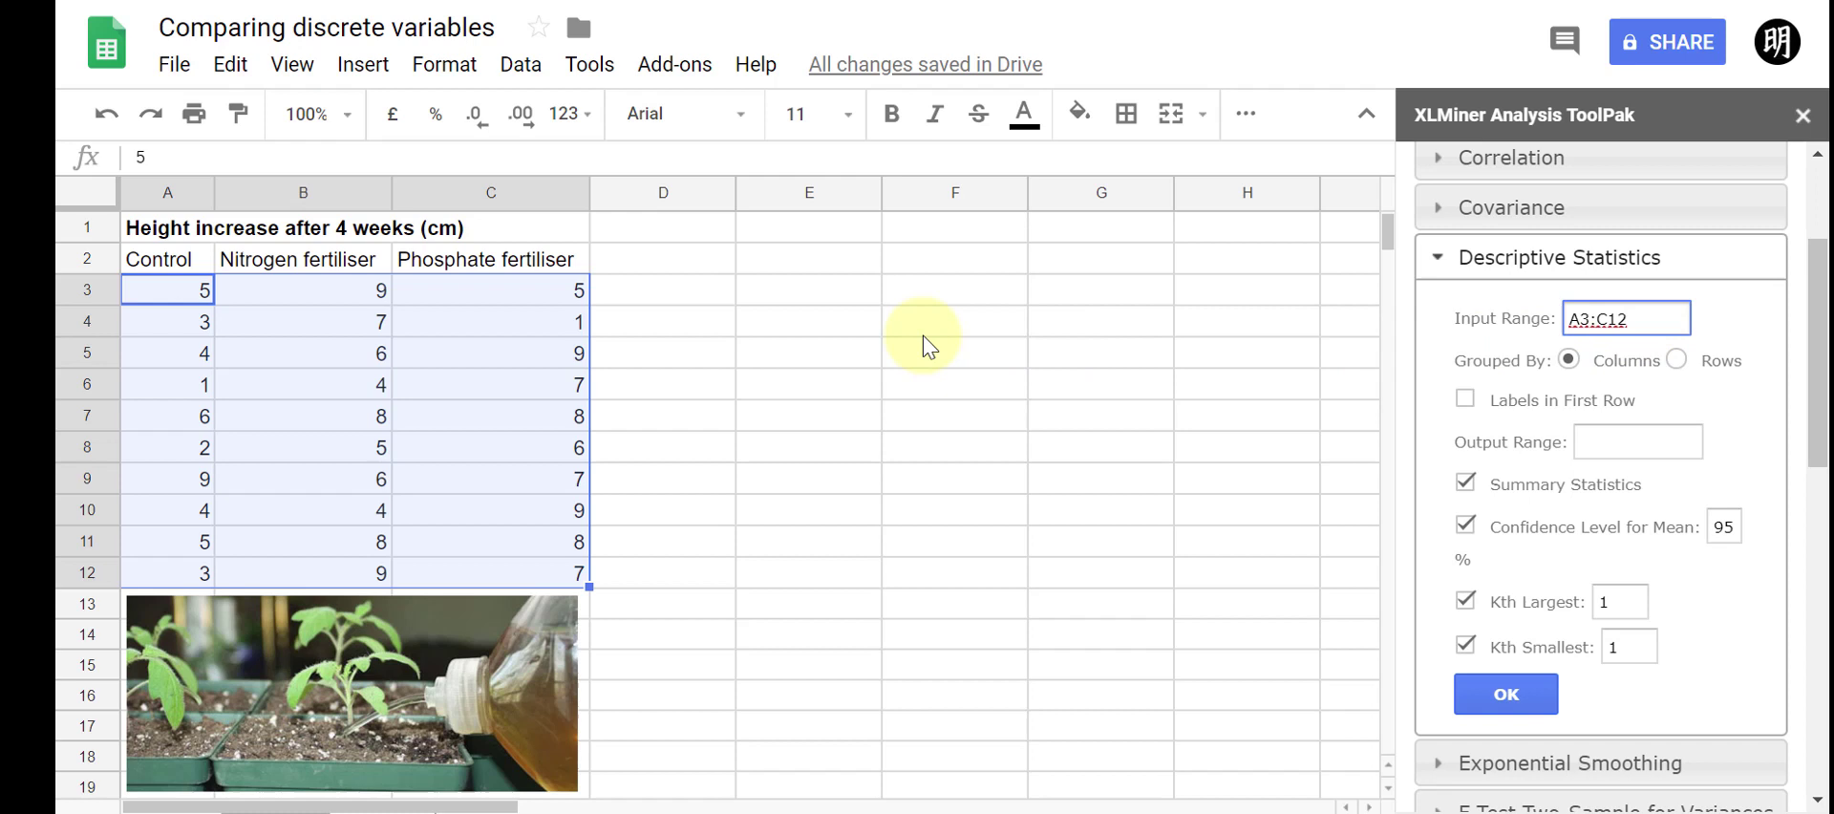
{"action": "left_click", "coordinate": [767, 287]}
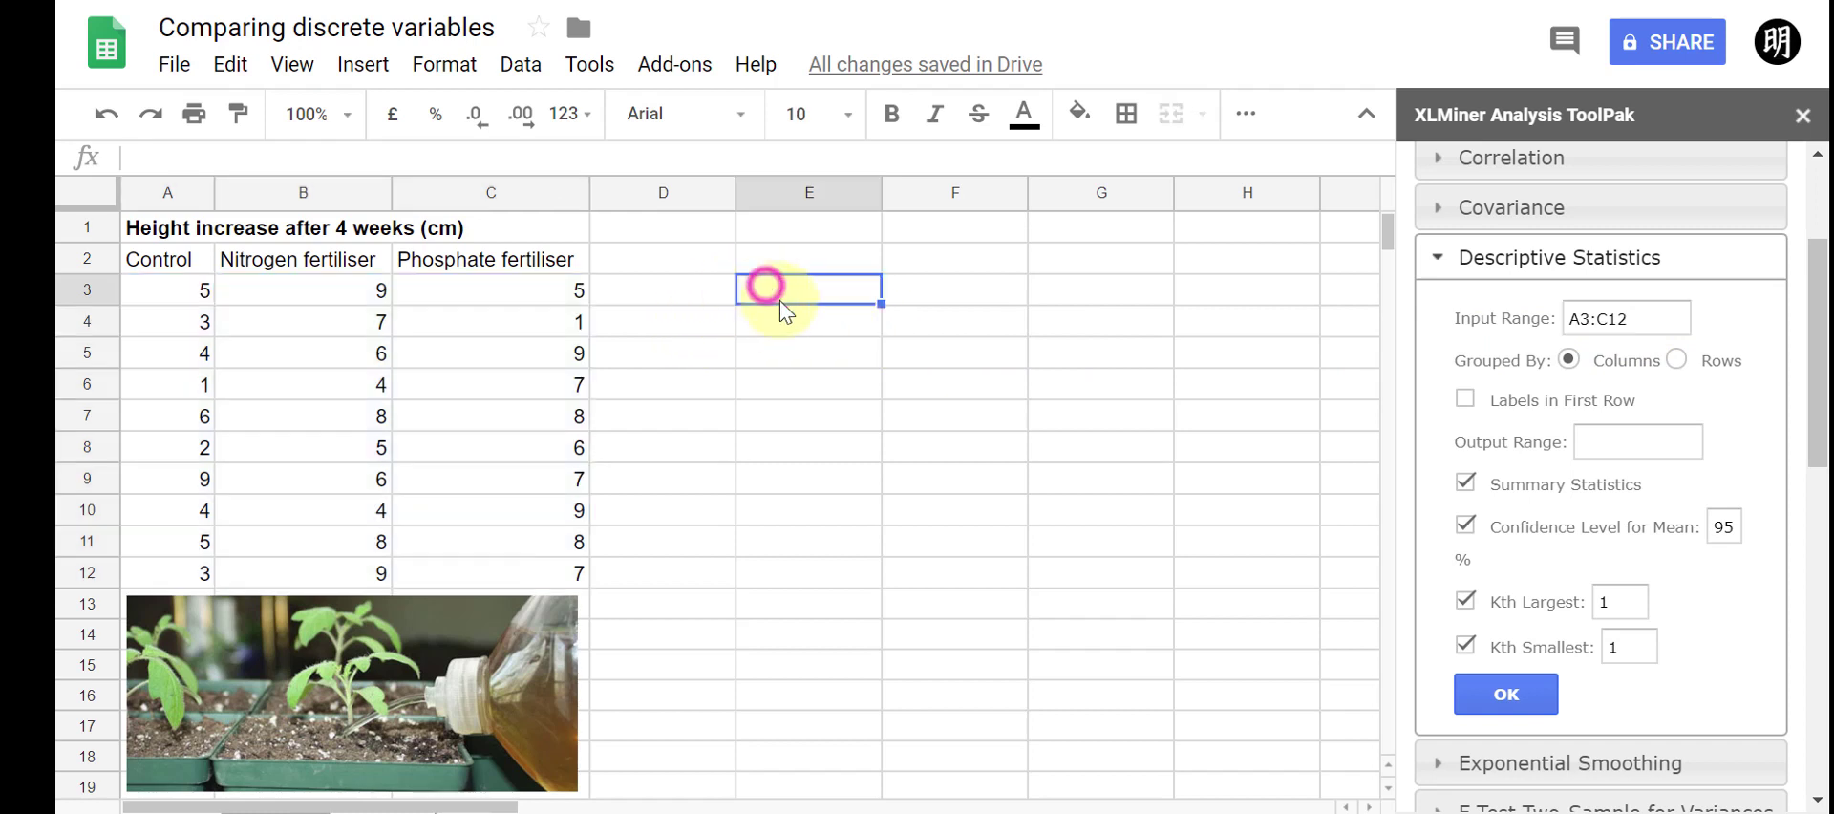
{"action": "left_click", "coordinate": [1609, 444]}
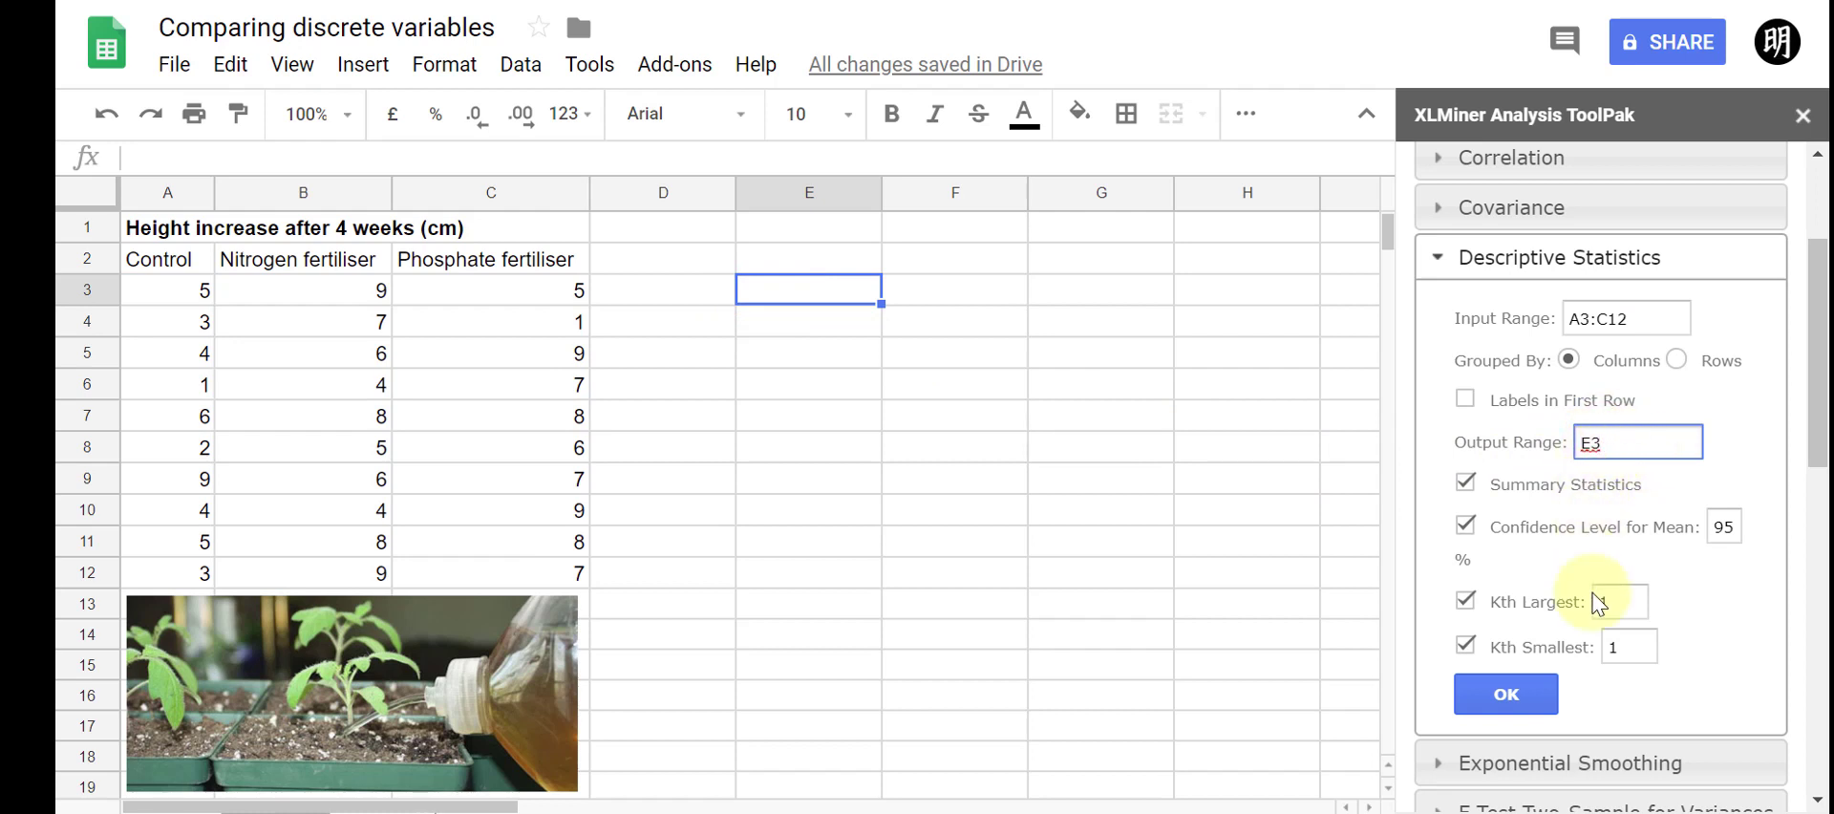
{"action": "left_click", "coordinate": [1509, 692]}
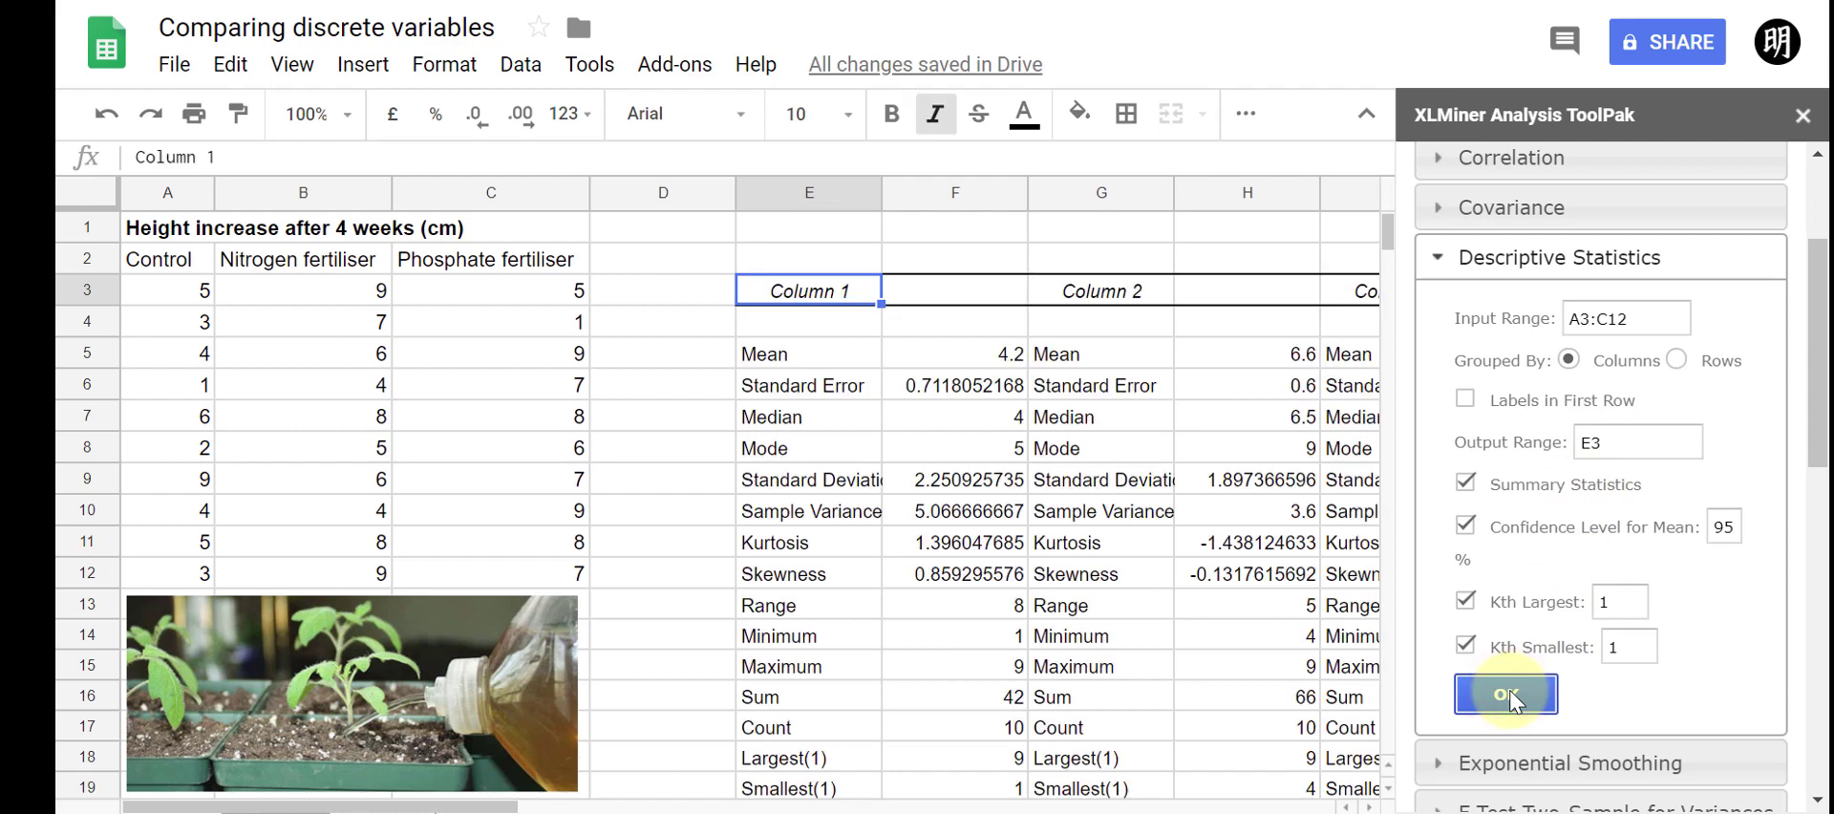
Close the XLMiner pane and rename the statistics headings in row 3 as Control, Nitrogen fertiliser and Phosphate fertiliser
{"action": "left_click", "coordinate": [1801, 115]}
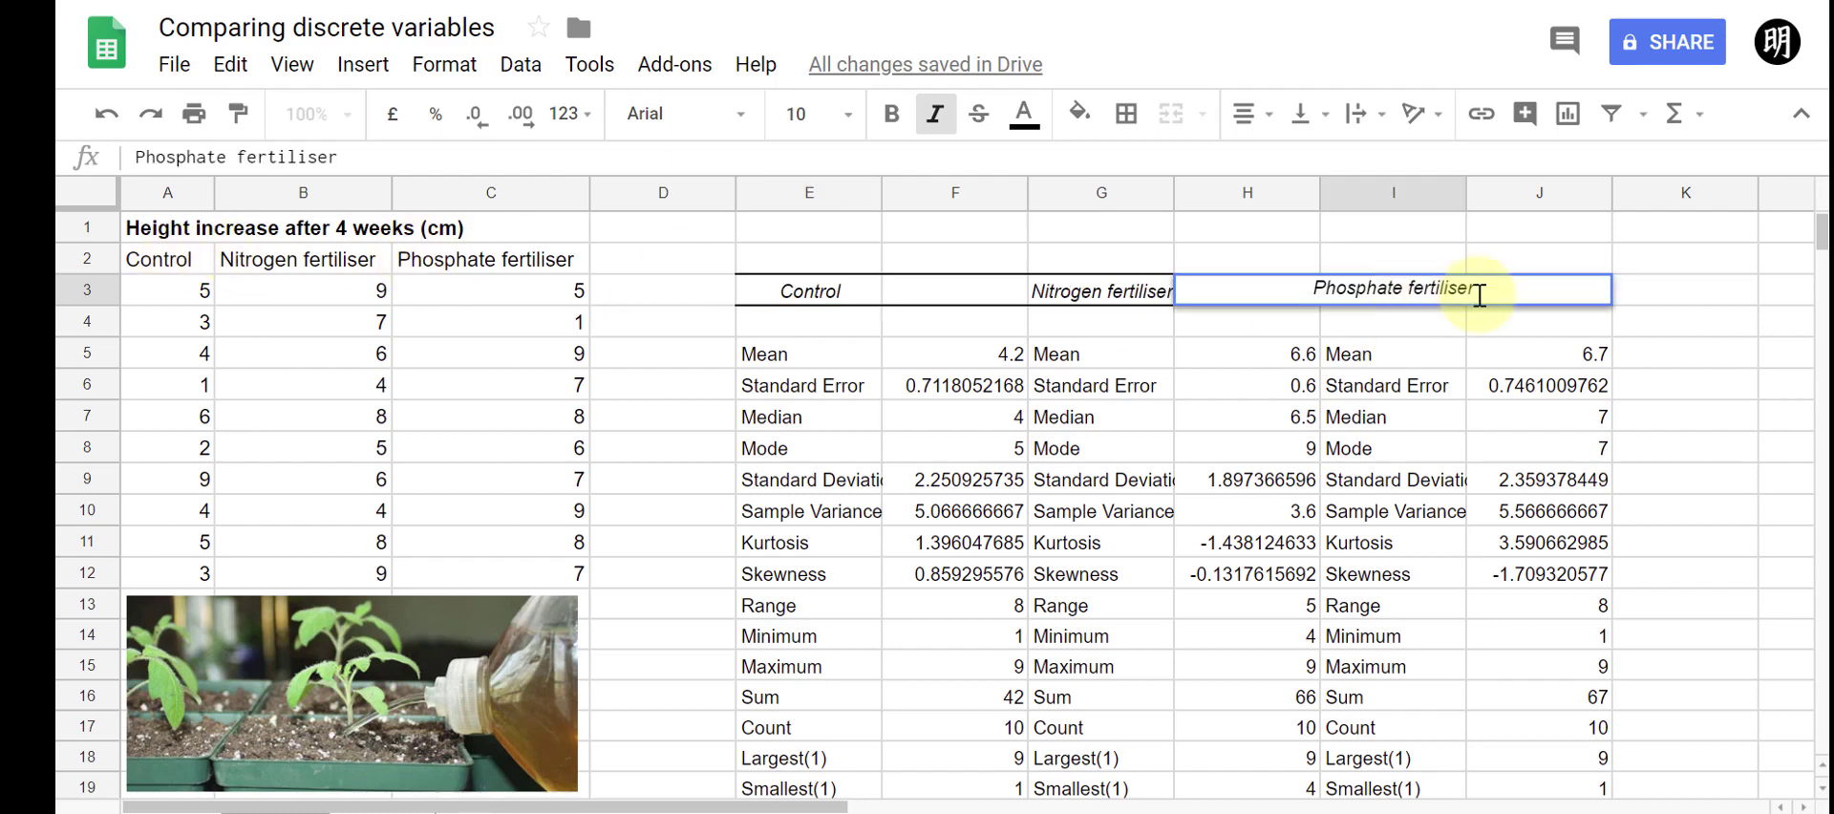
{"action": "left_click", "coordinate": [1645, 291]}
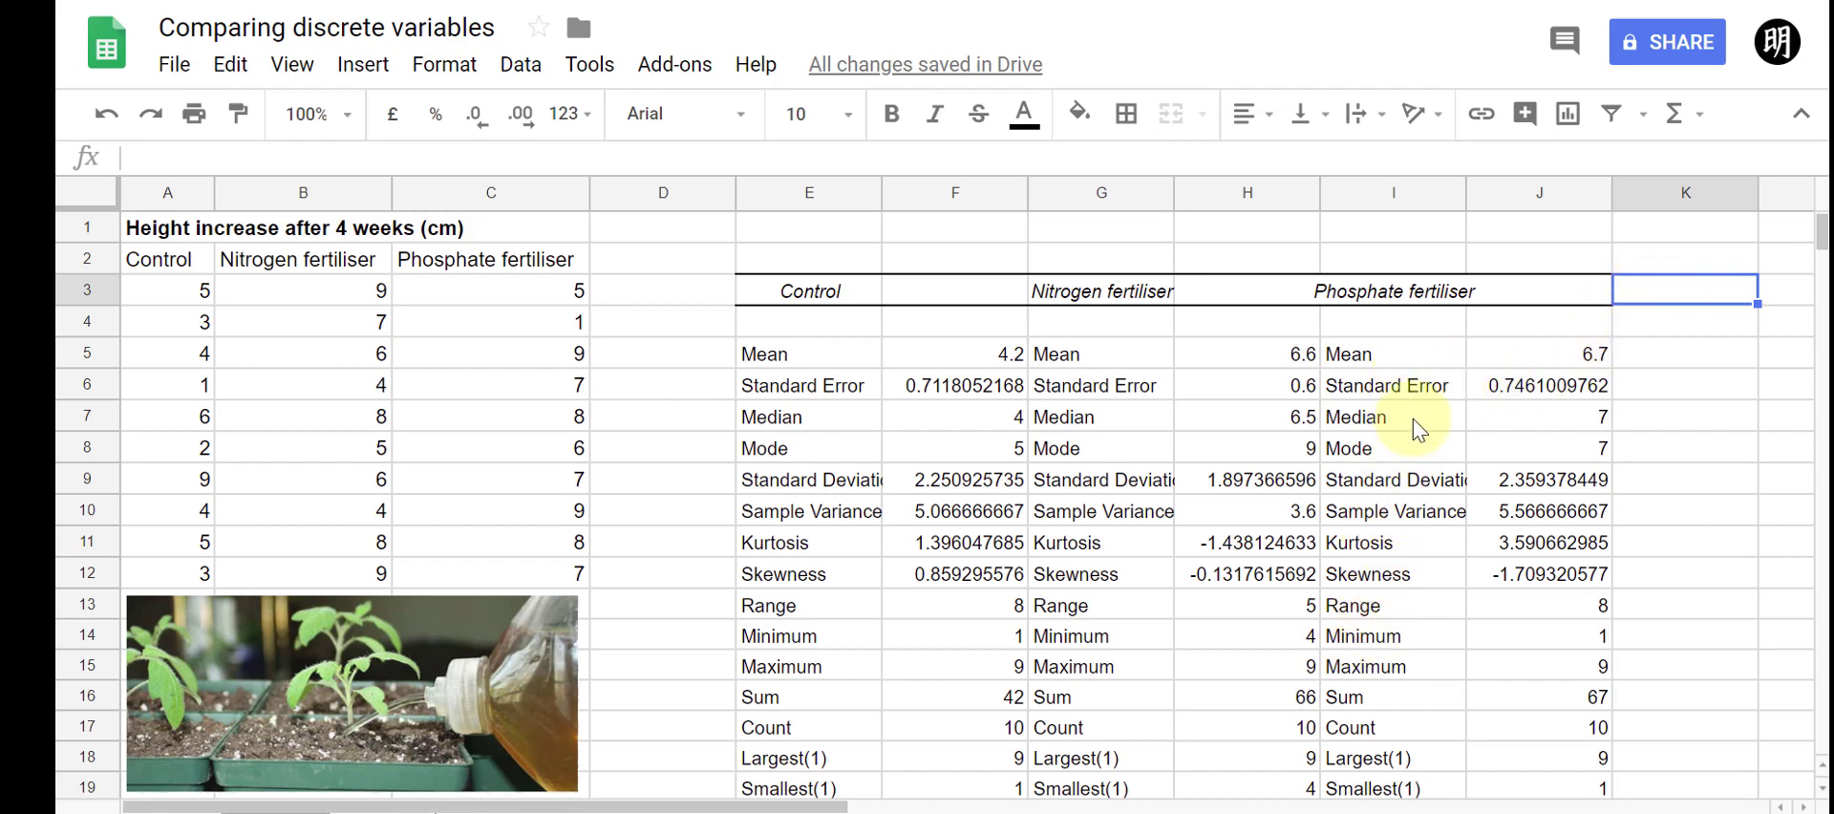
Highlight the Mean and Standard Error rows of the statistics output, E5:J6, in yellow
{"action": "scroll", "coordinate": [1456, 458], "scroll_direction": "down", "scroll_amount": 2}
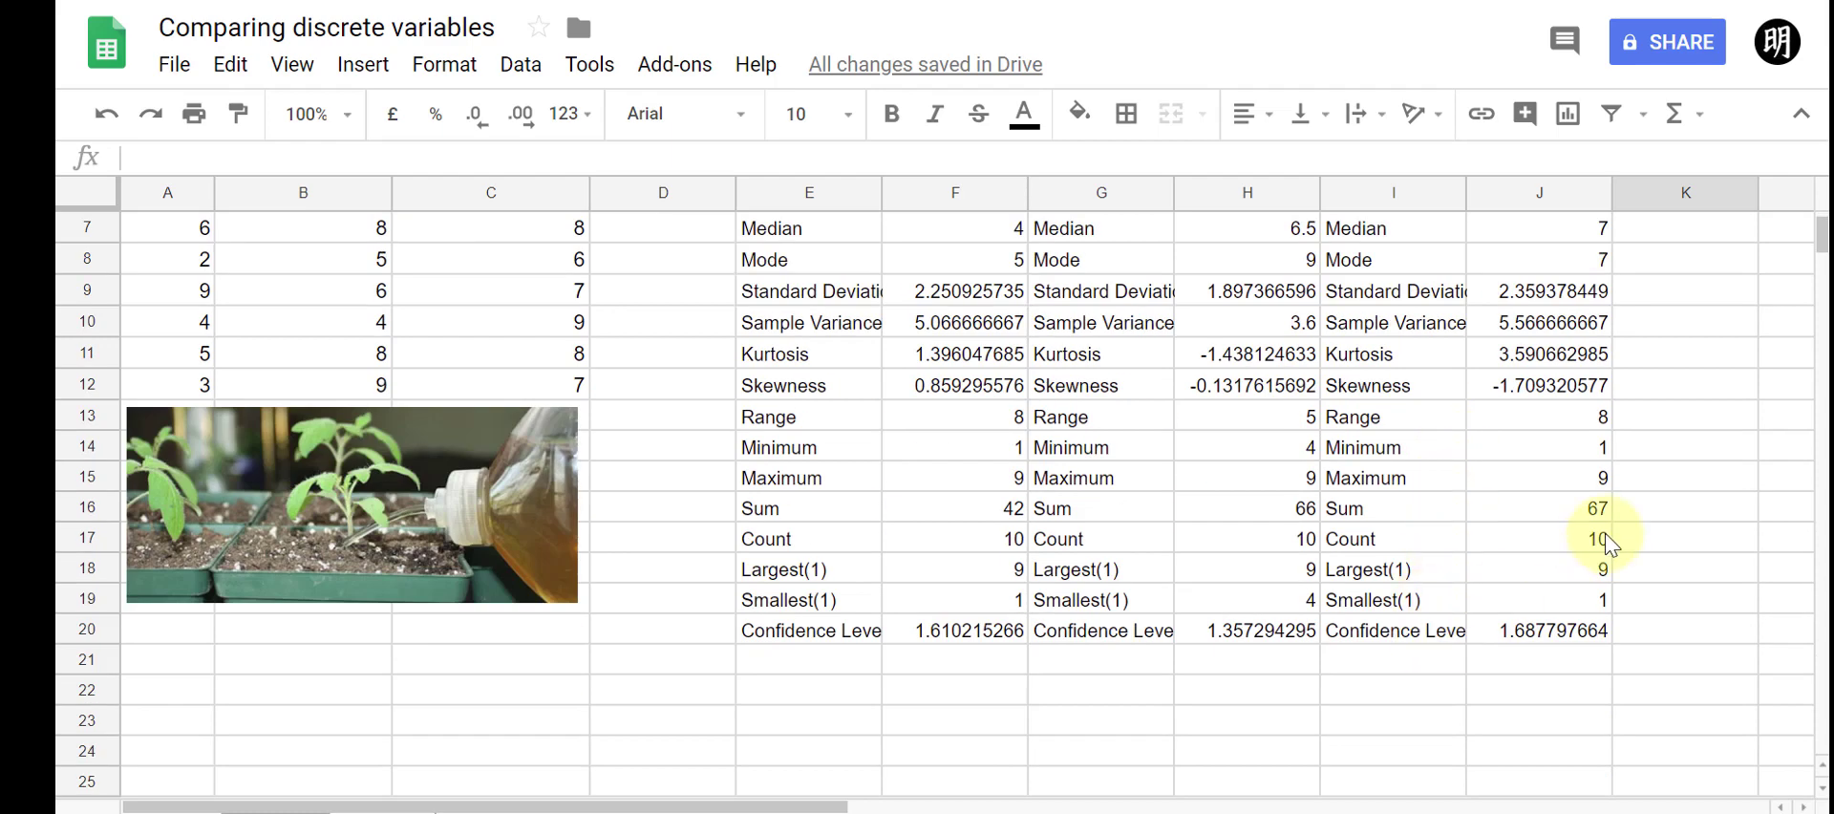
{"action": "scroll", "coordinate": [1608, 543], "scroll_direction": "up", "scroll_amount": 2}
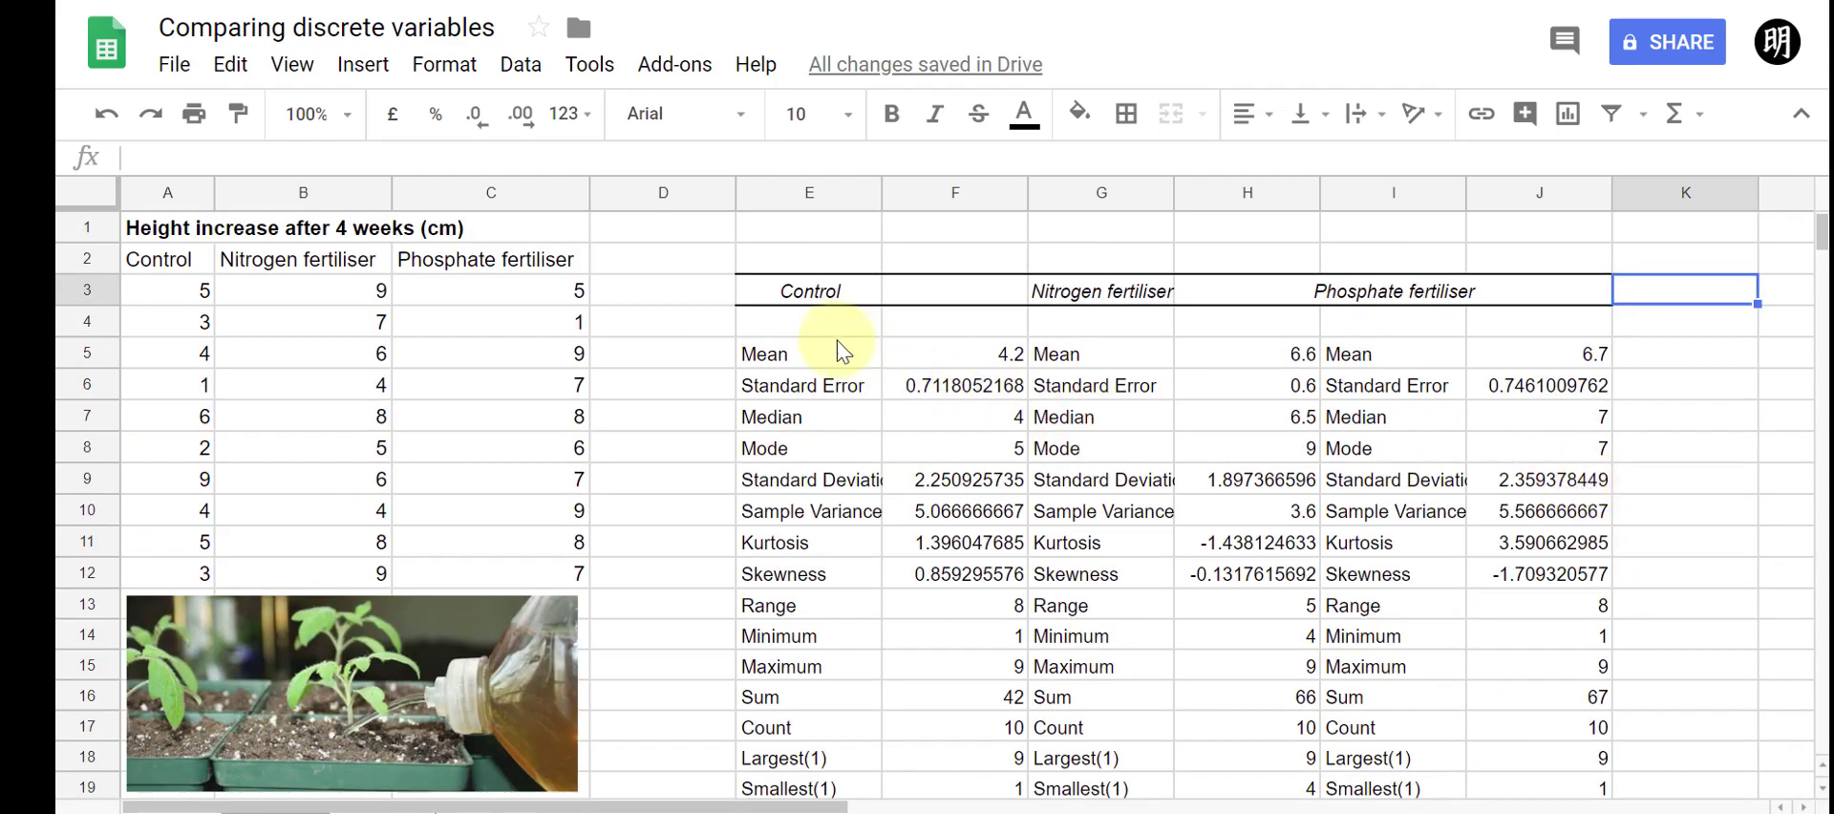
{"action": "left_click_drag", "start_coordinate": [804, 354], "coordinate": [1528, 389]}
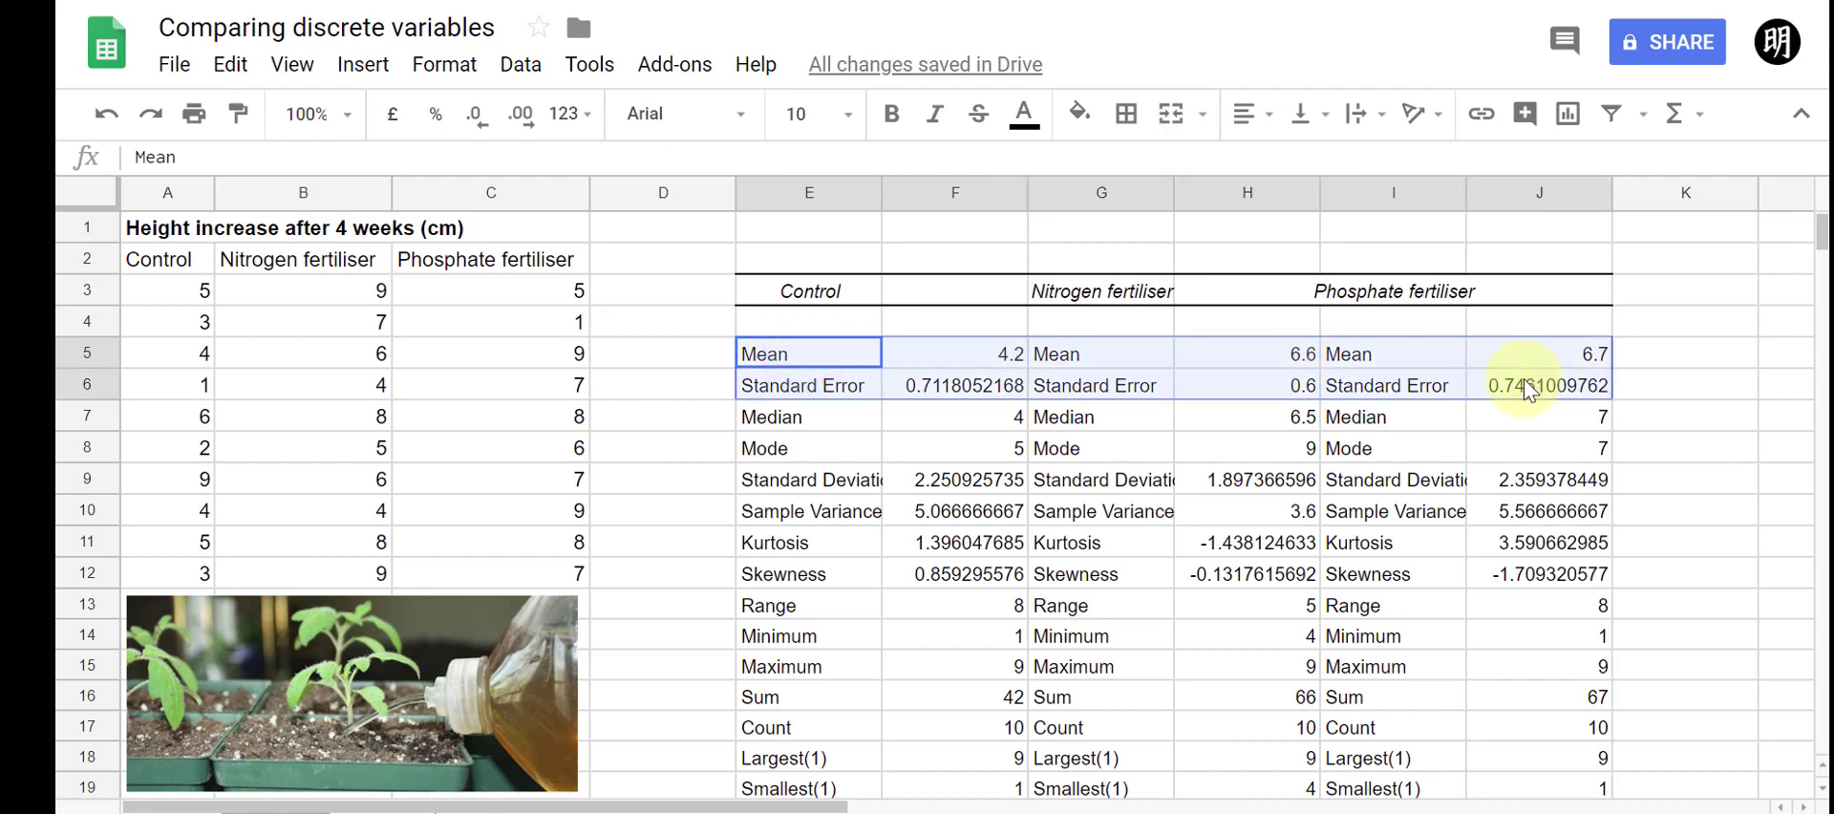
{"action": "left_click", "coordinate": [1681, 361]}
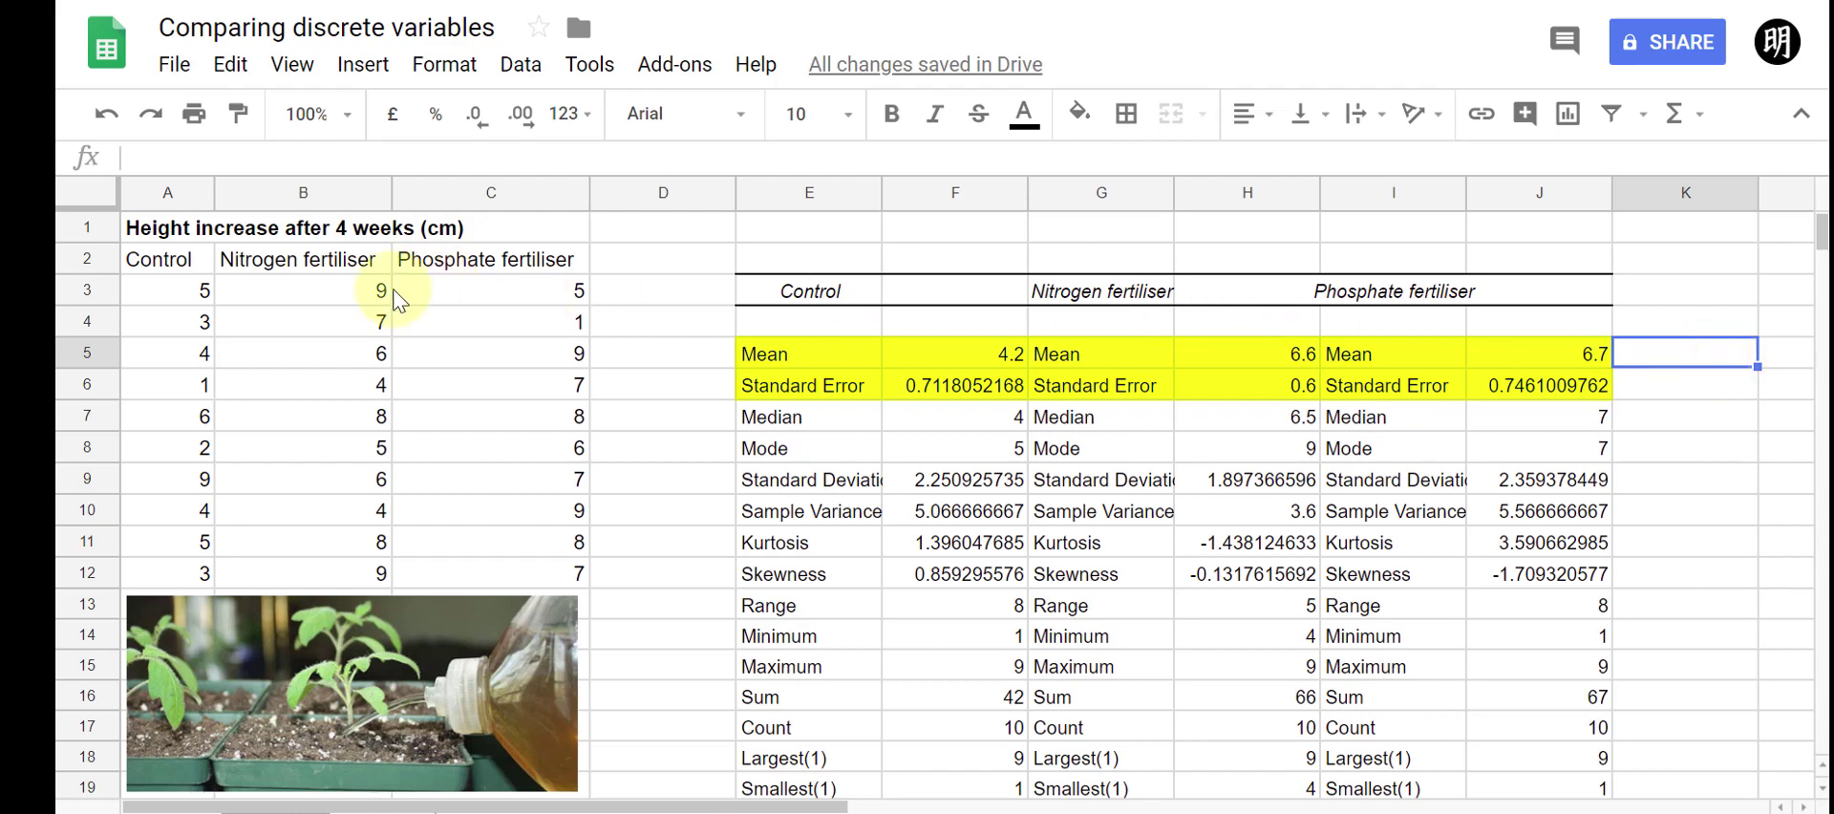
{"action": "left_click_drag", "start_coordinate": [177, 275], "coordinate": [473, 275]}
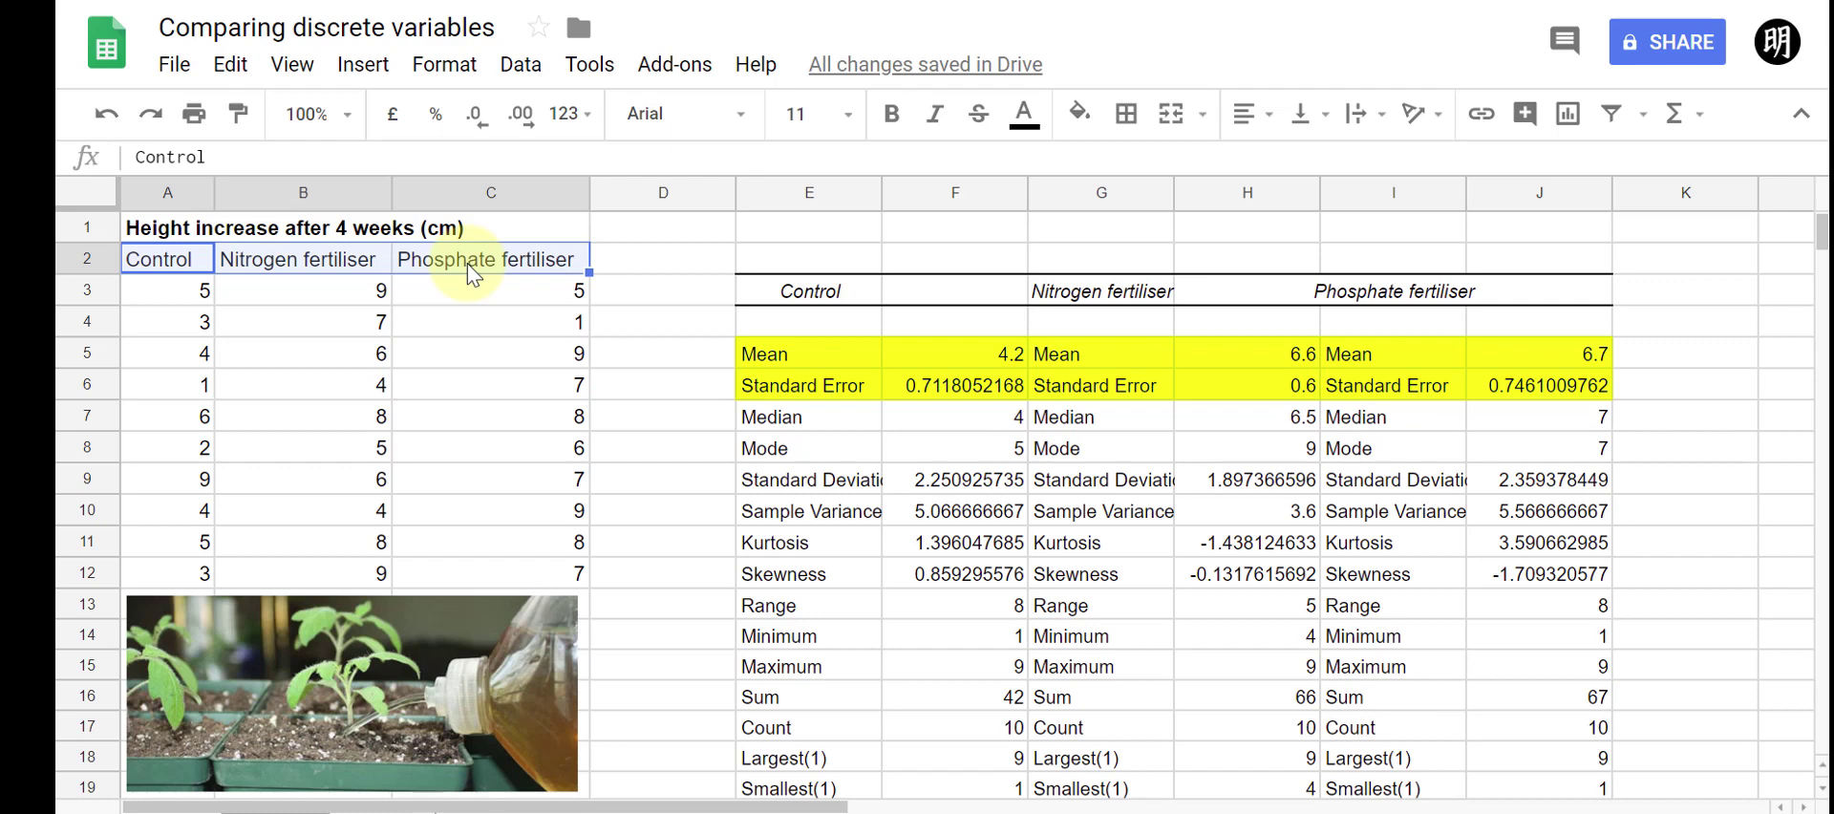
{"action": "left_click_drag", "start_coordinate": [202, 292], "coordinate": [511, 585]}
{"action": "left_click", "coordinate": [508, 576]}
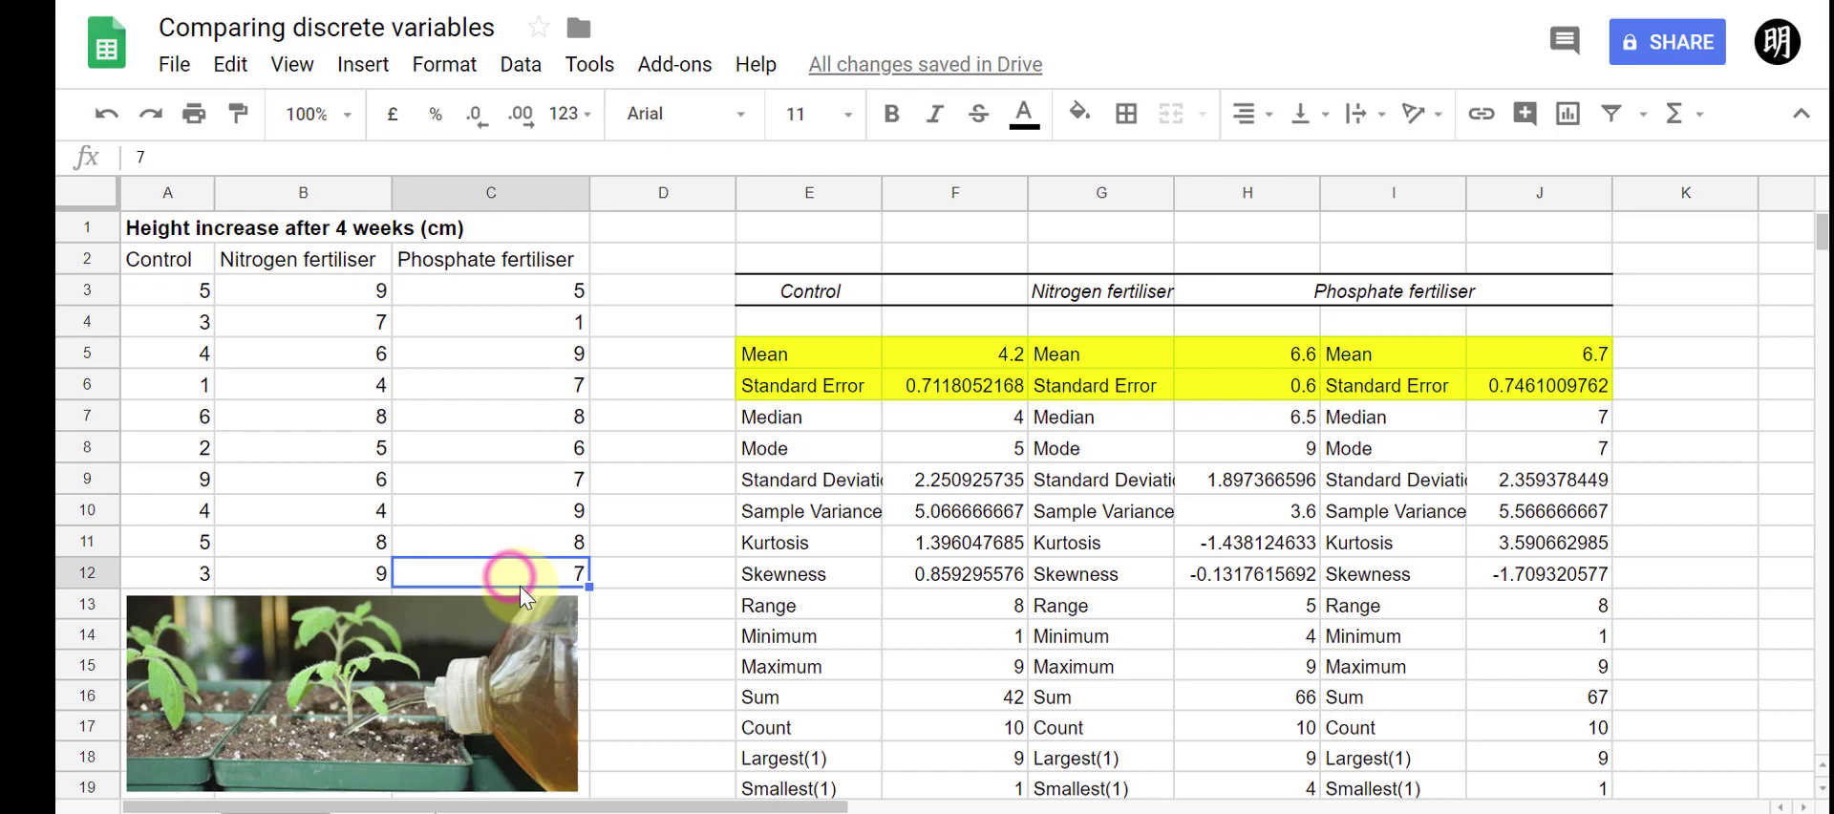
{"action": "left_click_drag", "start_coordinate": [858, 352], "coordinate": [1574, 355]}
{"action": "left_click", "coordinate": [1573, 355]}
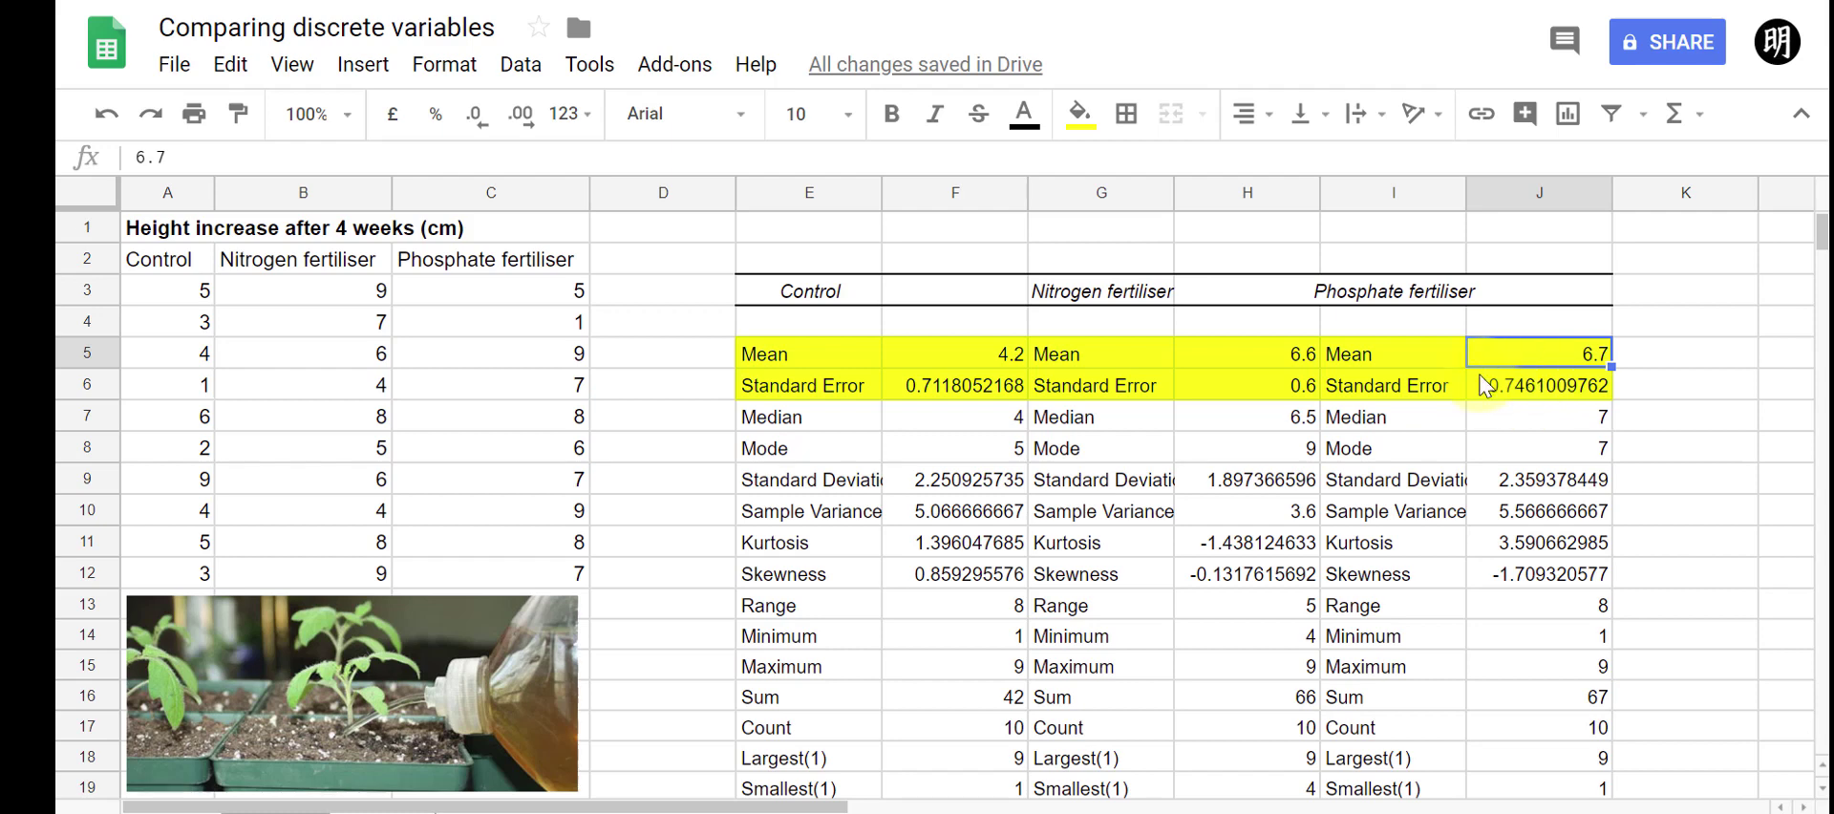
Build a means table in L3:N4 with Control 4.2, Nitrogen fertiliser 6.6 and Phosphate fertiliser 6.7
{"action": "scroll", "coordinate": [1347, 389], "scroll_direction": "right", "scroll_amount": 3}
{"action": "left_click", "coordinate": [1349, 302]}
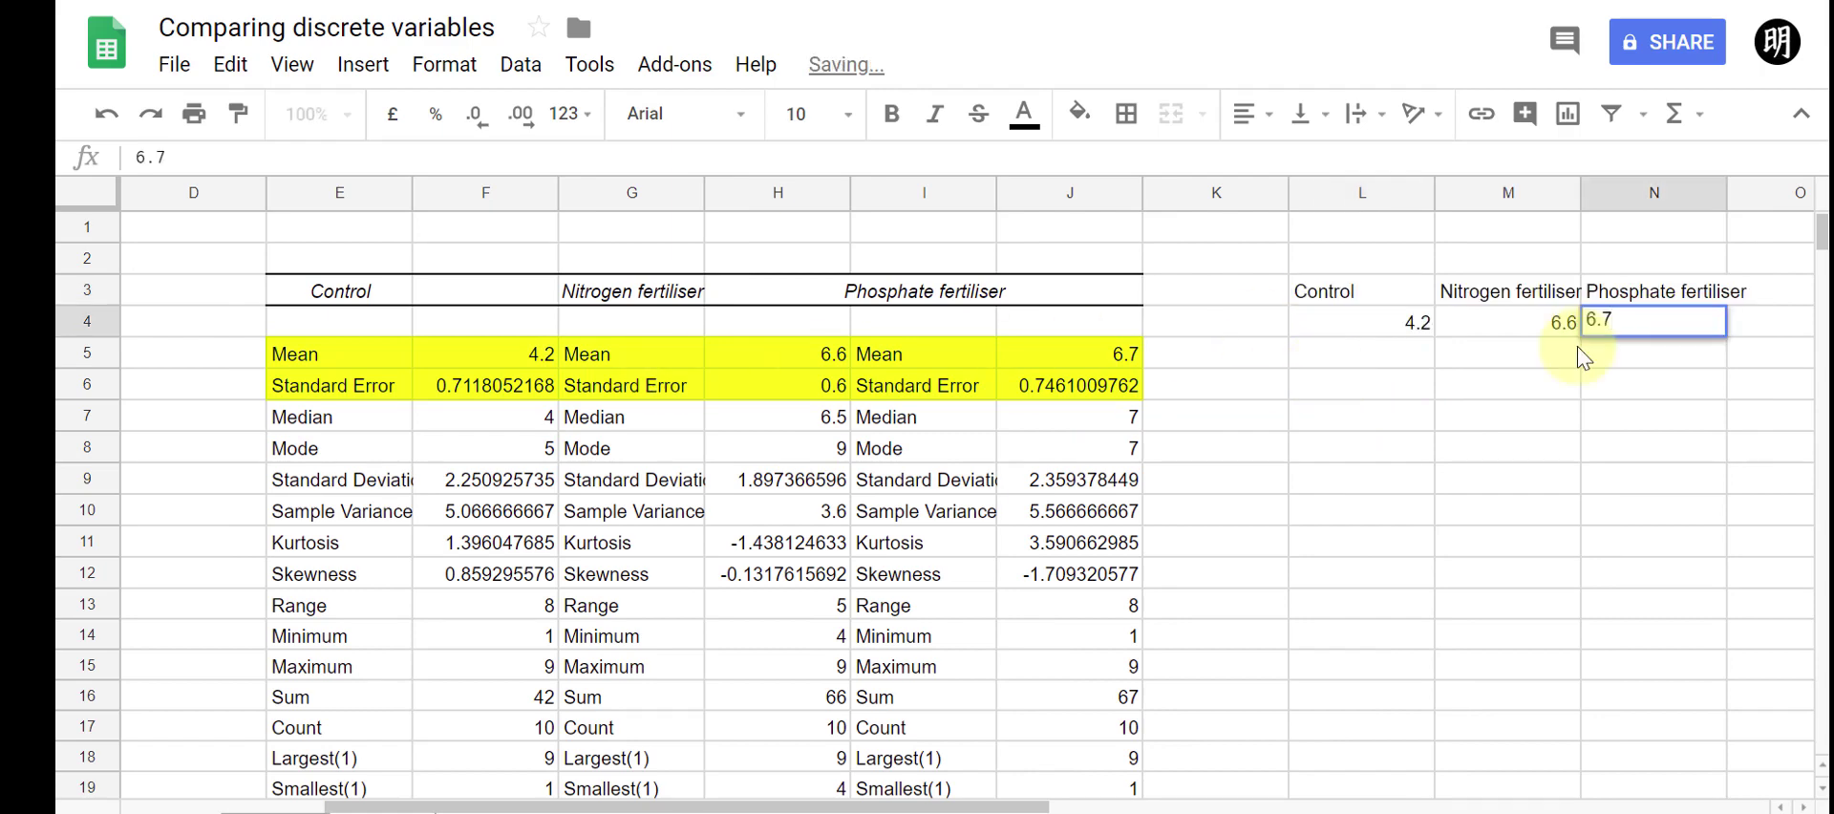
{"action": "left_click", "coordinate": [1645, 353]}
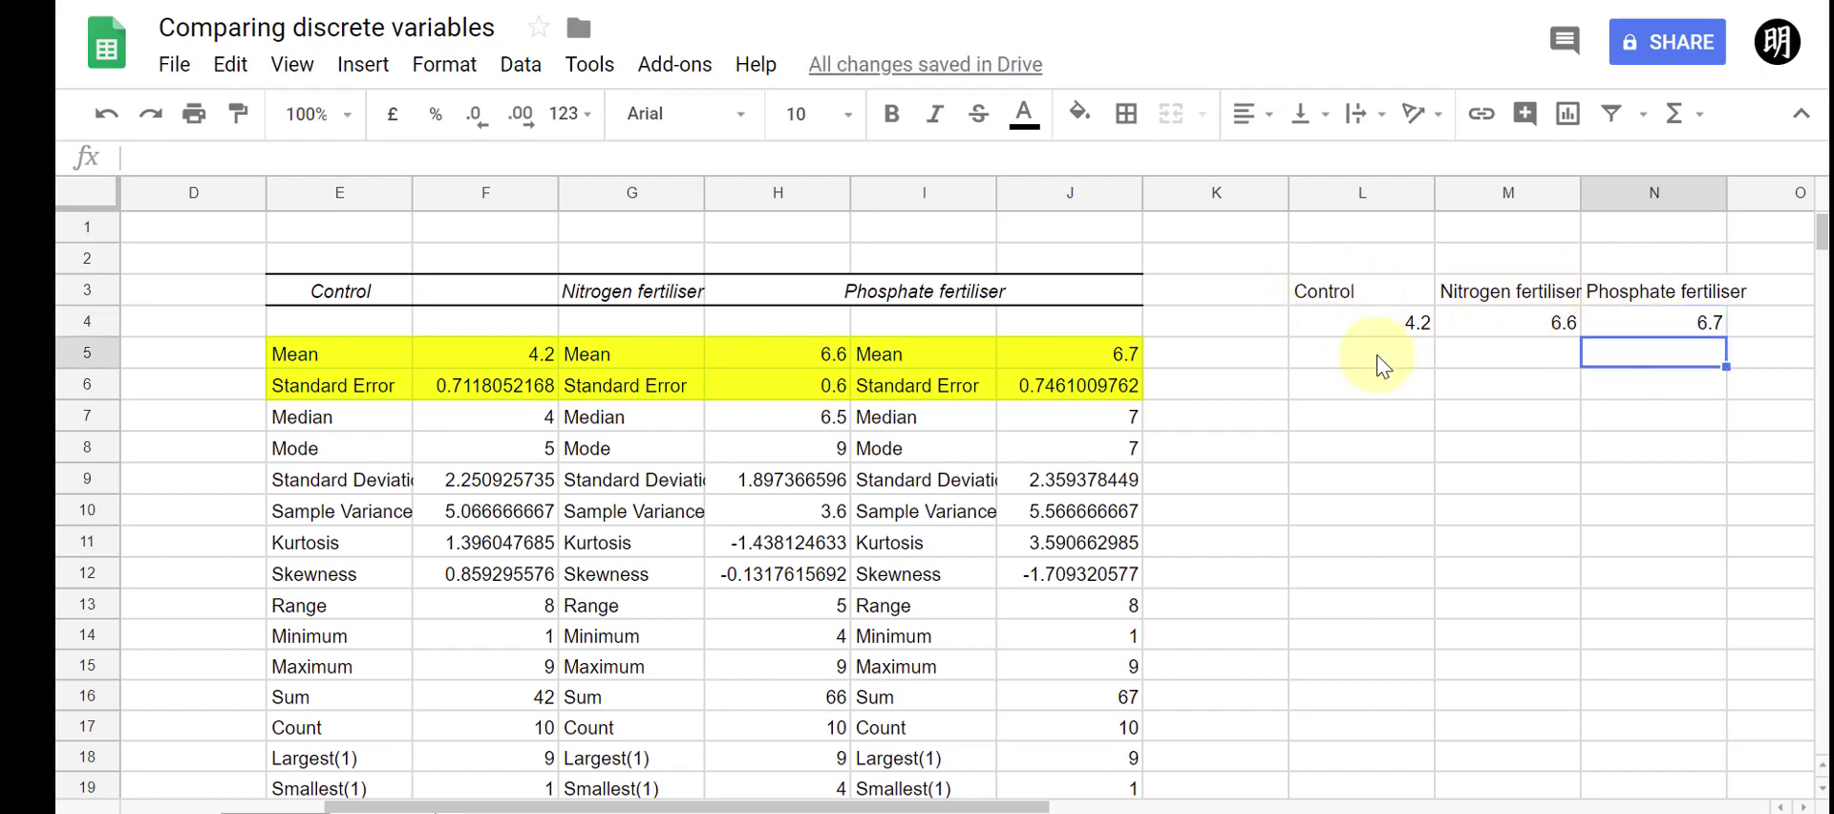
{"action": "left_click_drag", "start_coordinate": [1397, 330], "coordinate": [1587, 325]}
{"action": "left_click", "coordinate": [1618, 320]}
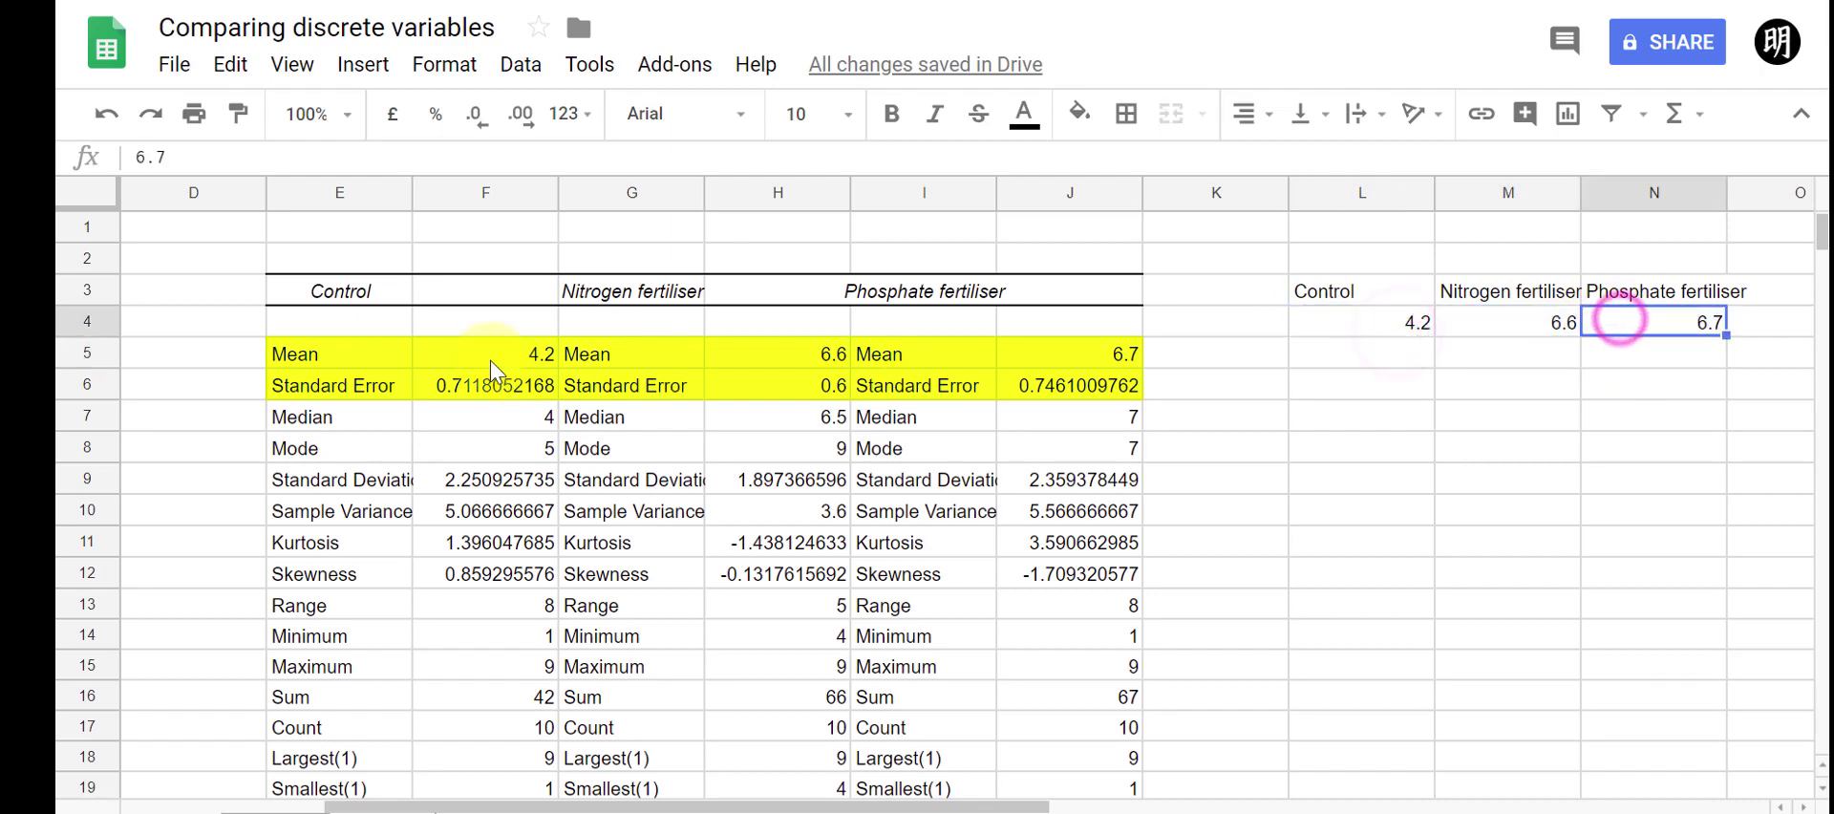
{"action": "left_click_drag", "start_coordinate": [484, 354], "coordinate": [1015, 363]}
{"action": "left_click", "coordinate": [1014, 354]}
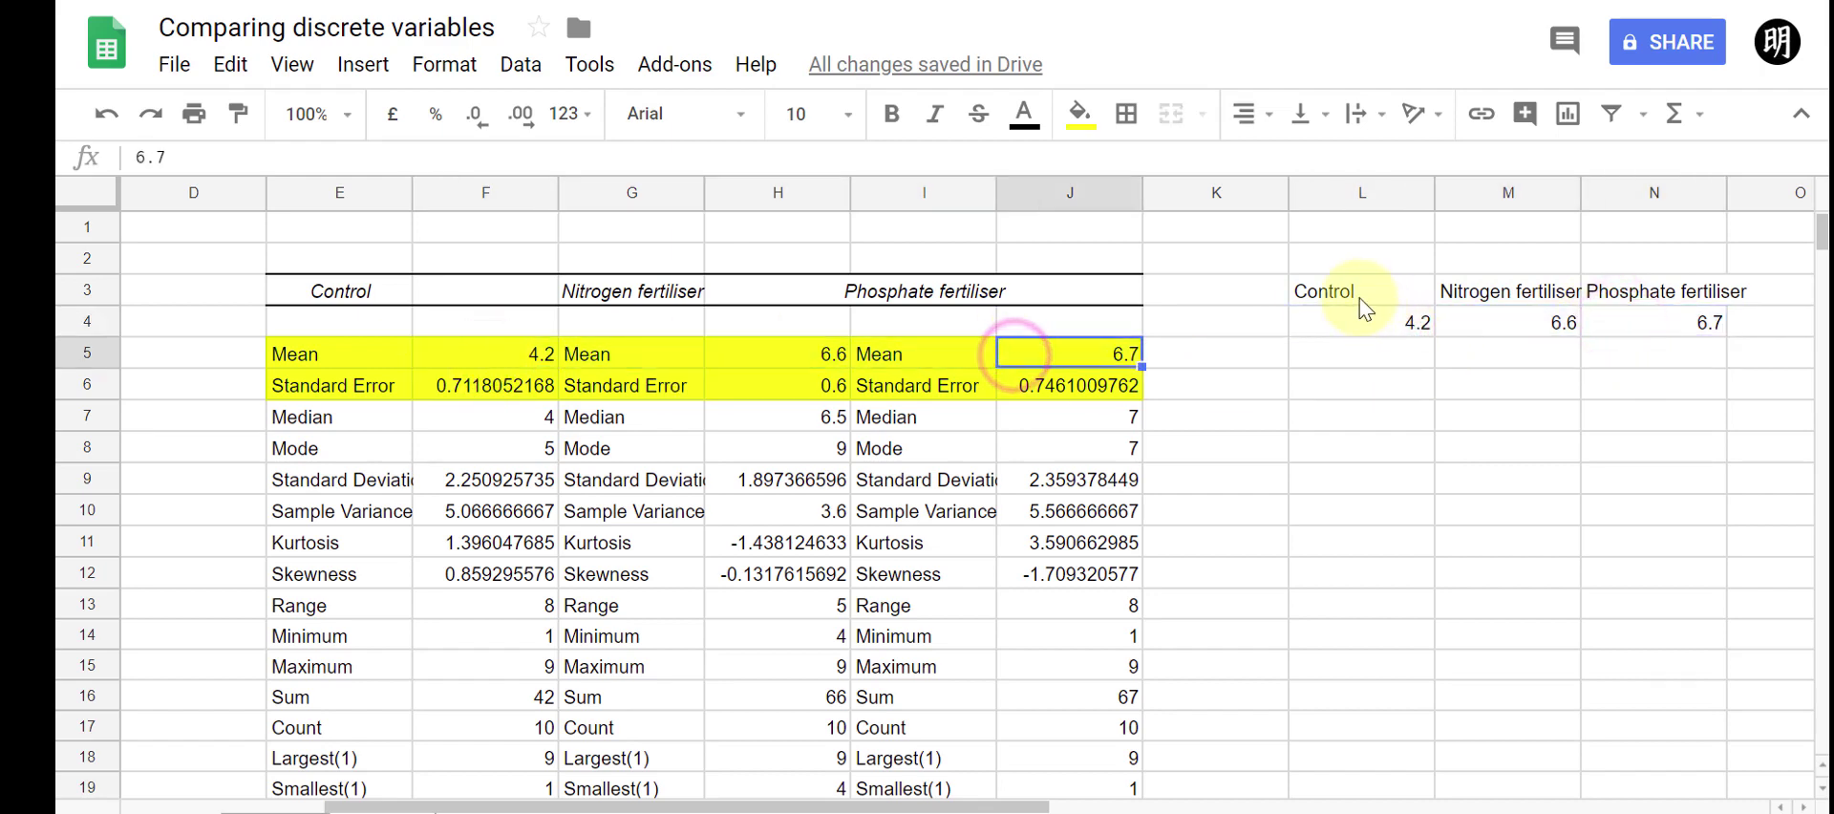
Insert a chart from the means table in L3:N4 and change its type to a column chart
{"action": "left_click_drag", "start_coordinate": [1349, 290], "coordinate": [1614, 330]}
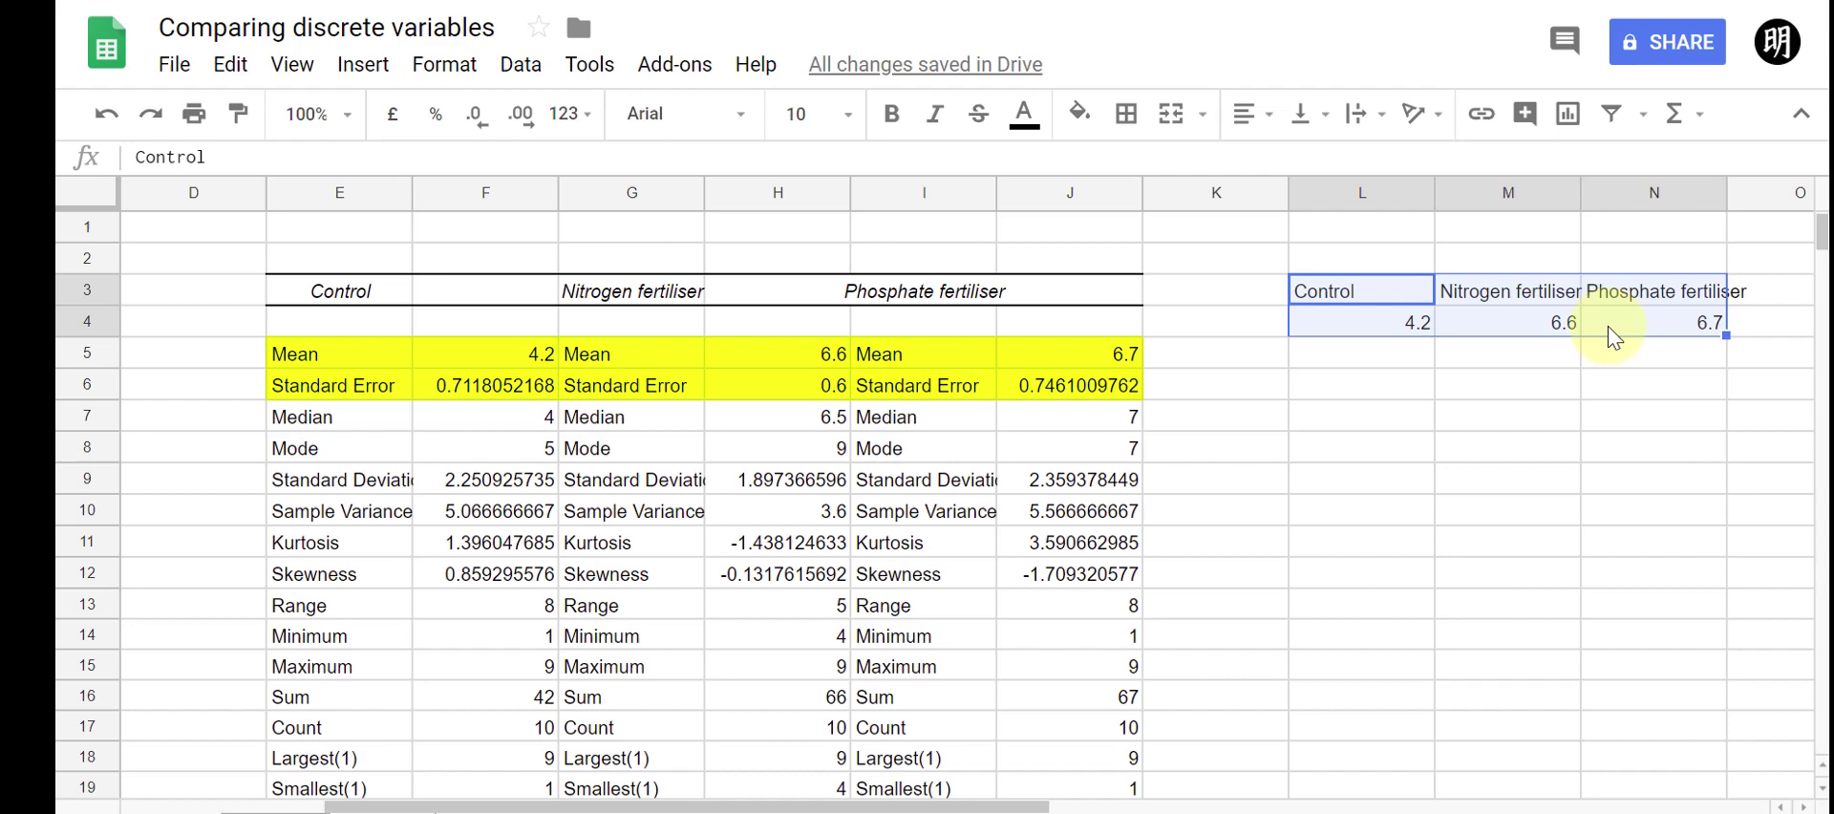
{"action": "left_click", "coordinate": [362, 64]}
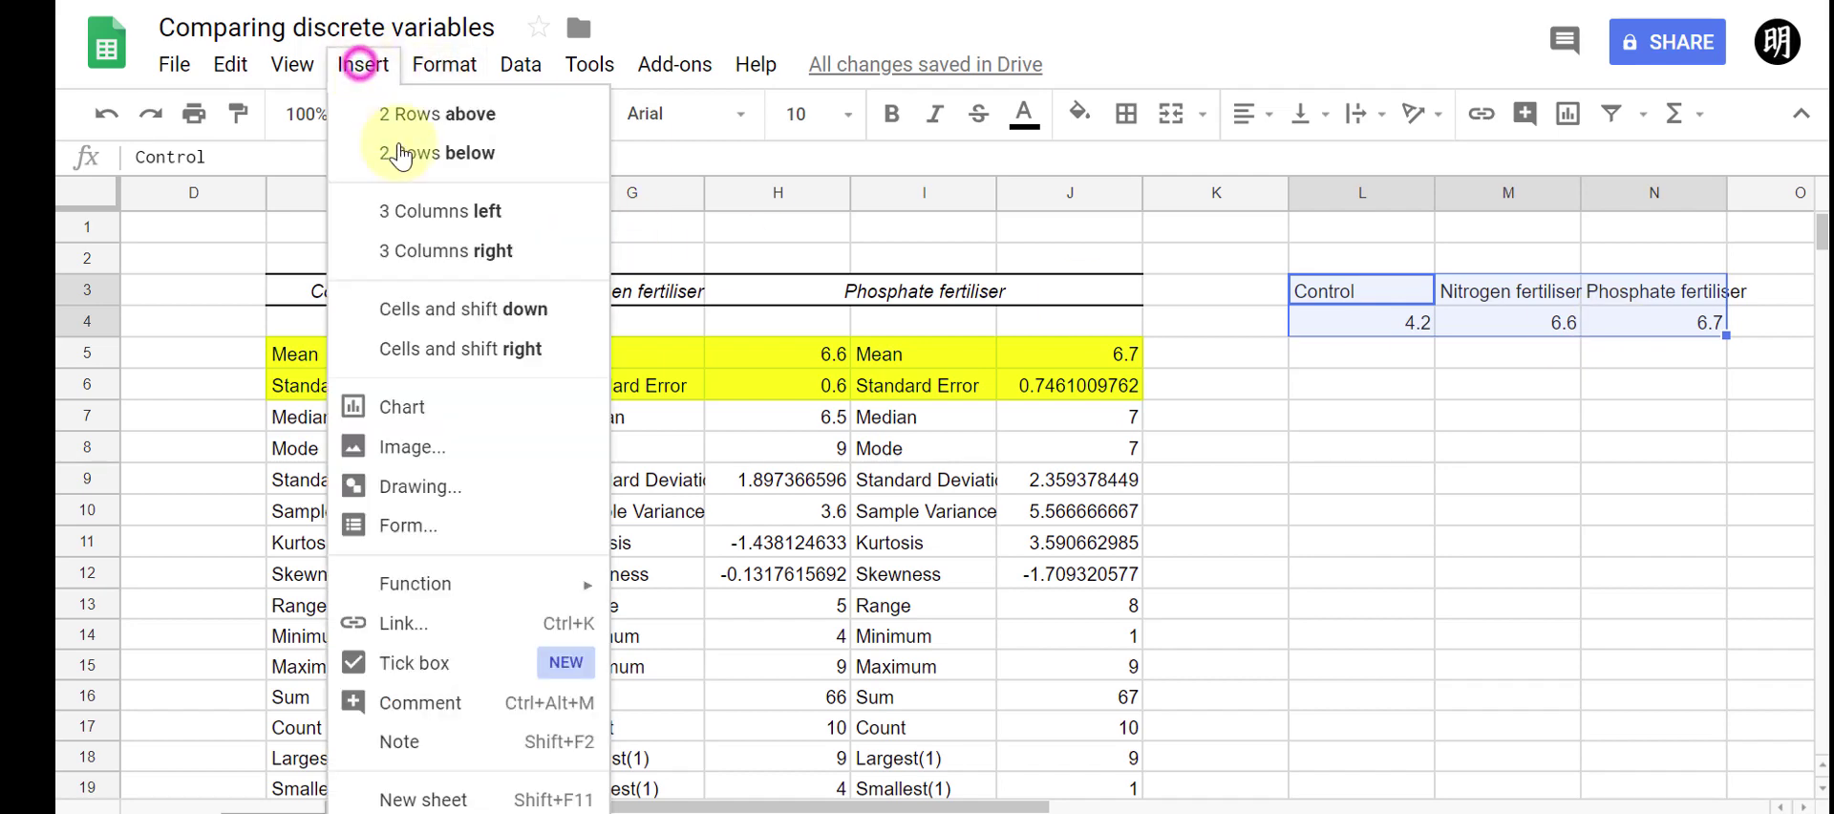
{"action": "left_click", "coordinate": [457, 406]}
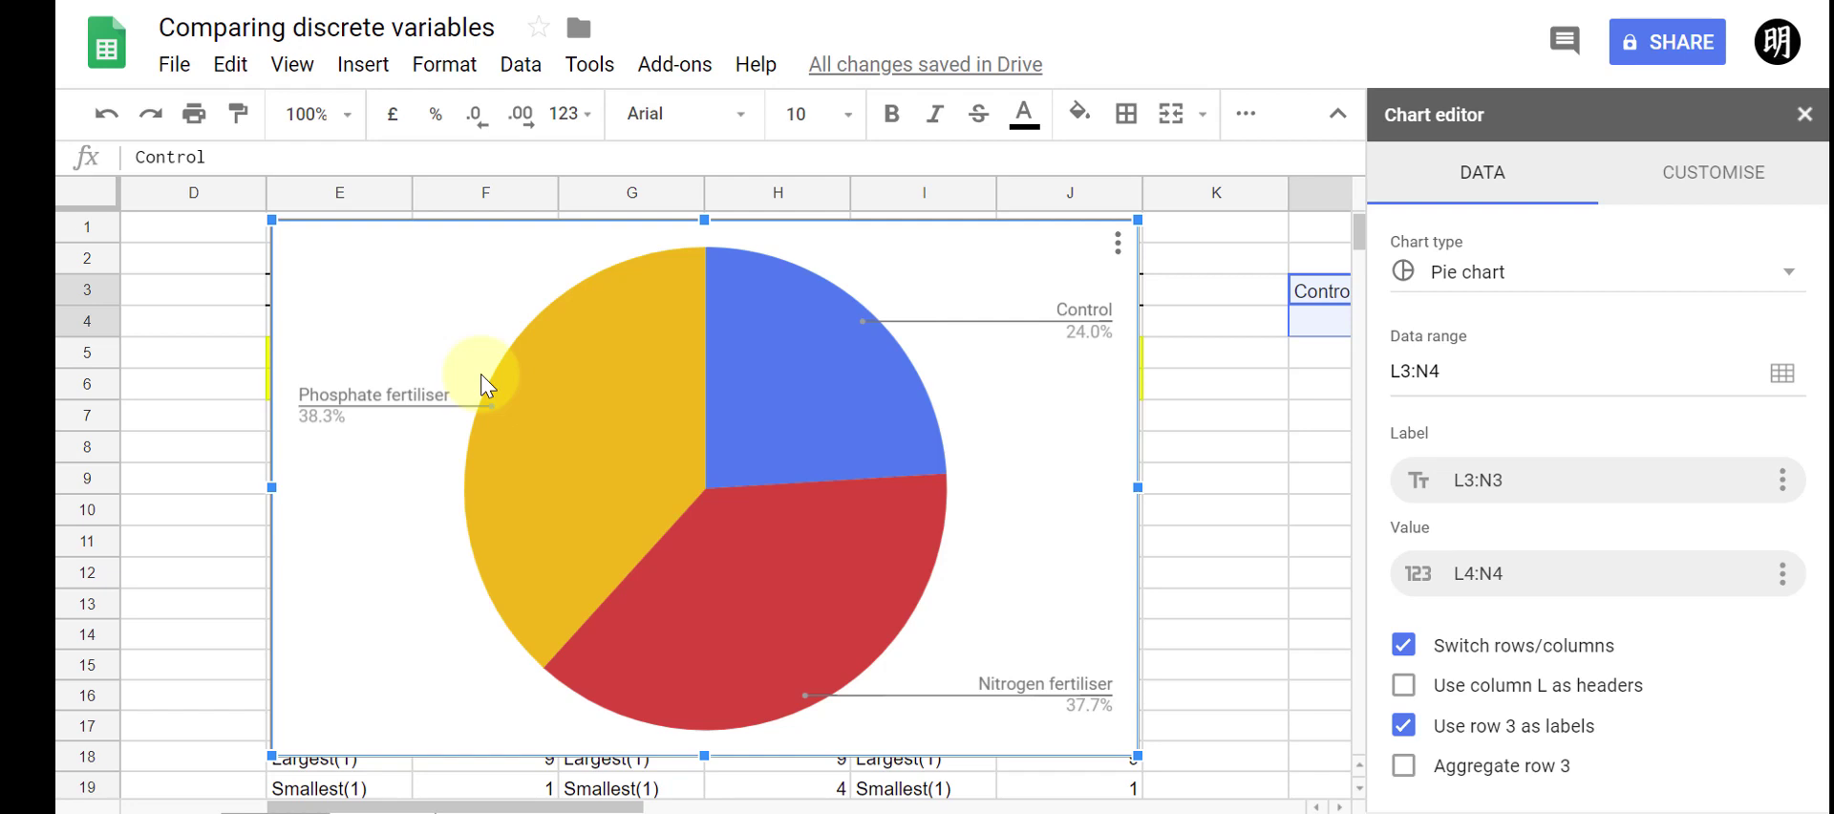
{"action": "left_click", "coordinate": [1506, 274]}
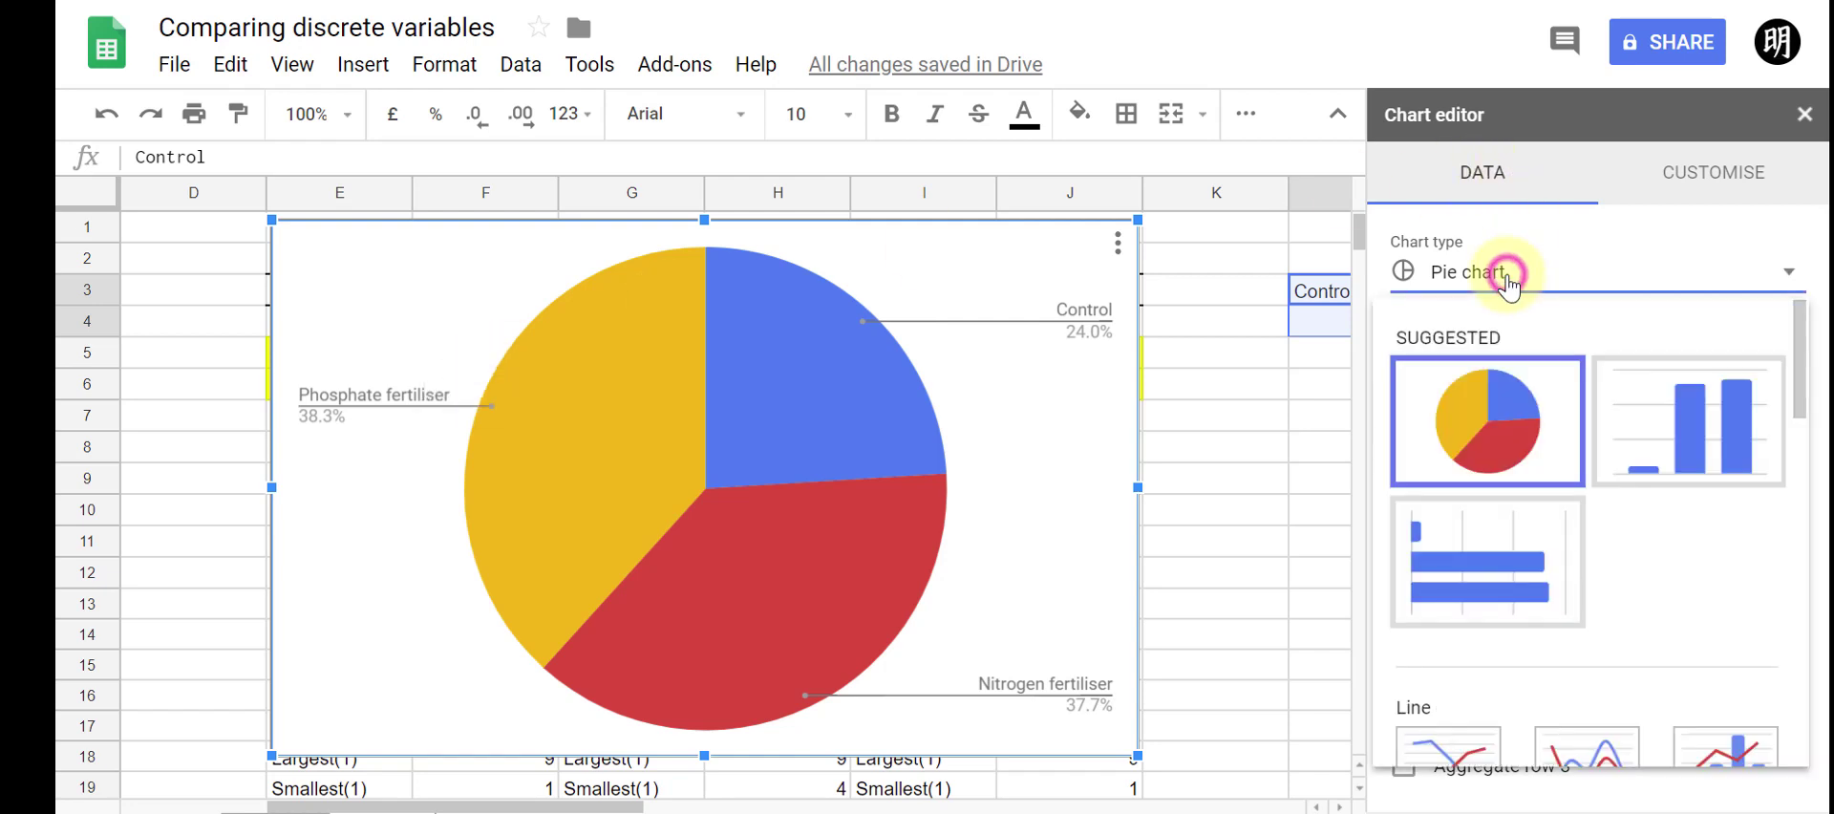
{"action": "left_click", "coordinate": [1681, 382]}
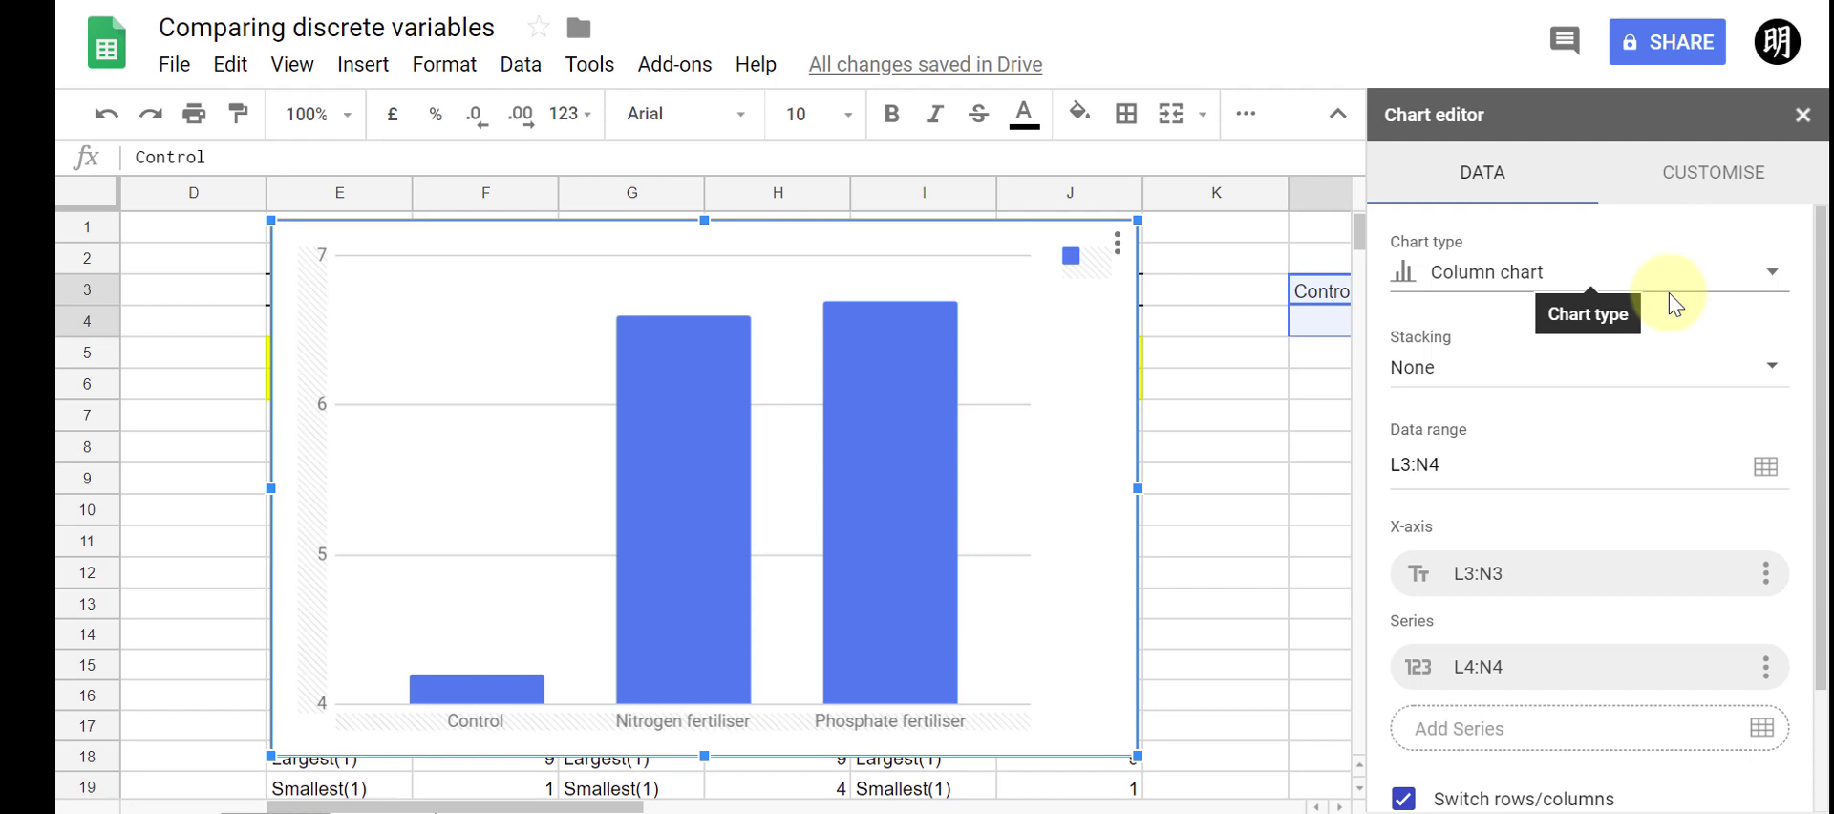
Make each group its own series by disabling row/column switching, using row 3 as headers and not using column L as labels
{"action": "scroll", "coordinate": [1653, 368], "scroll_direction": "down", "scroll_amount": 2}
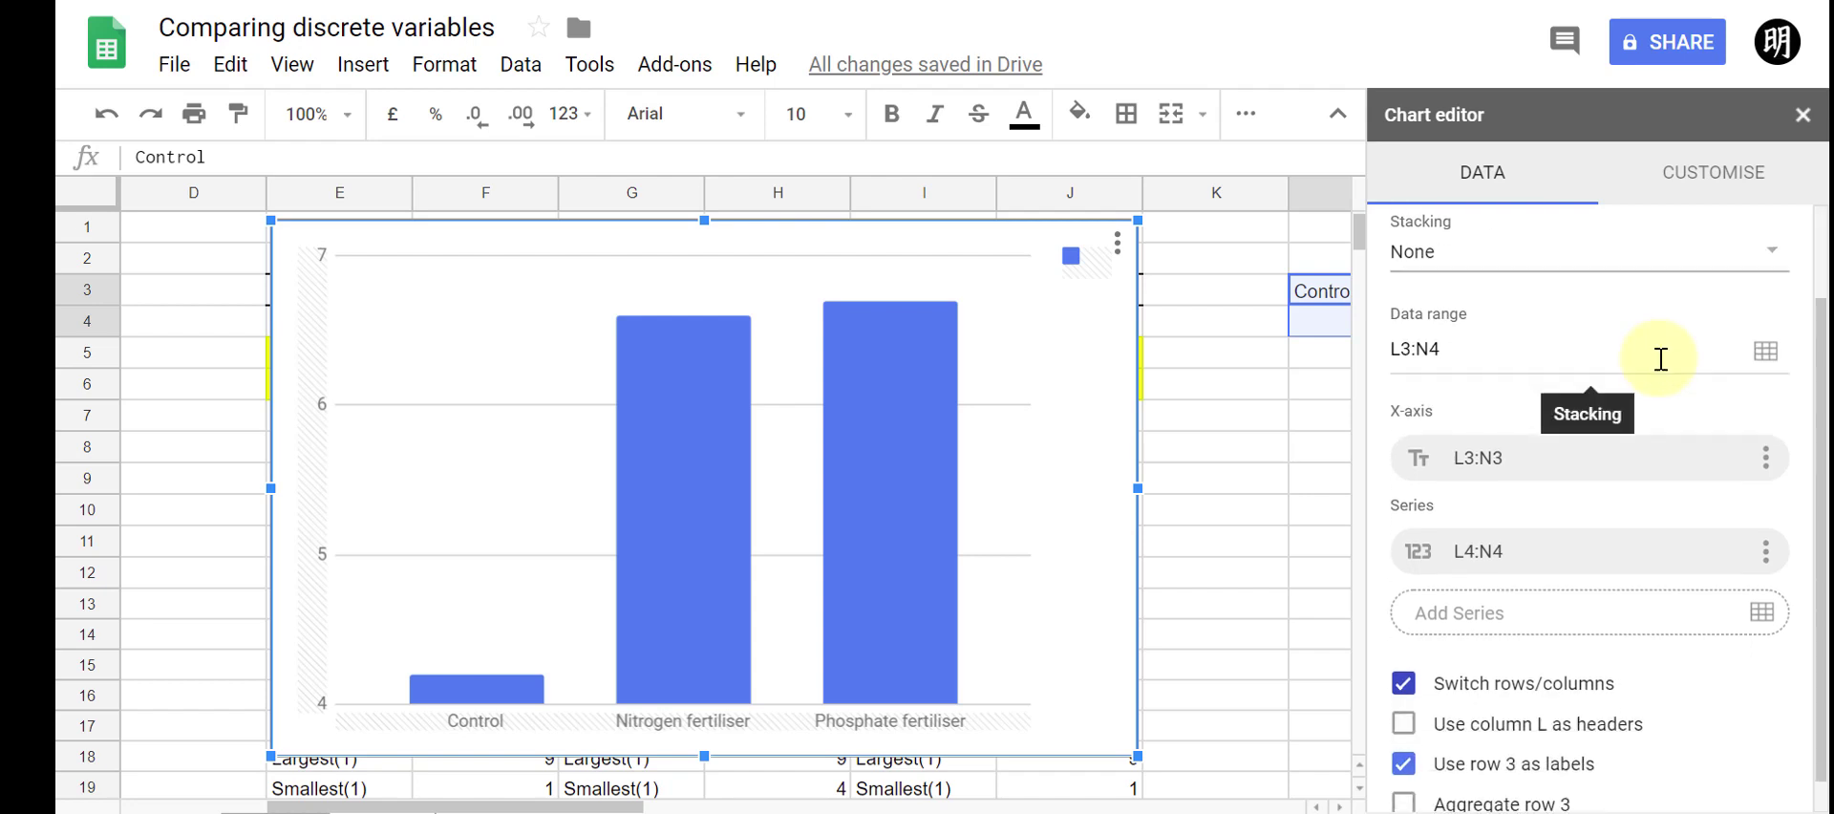
{"action": "left_click", "coordinate": [1409, 681]}
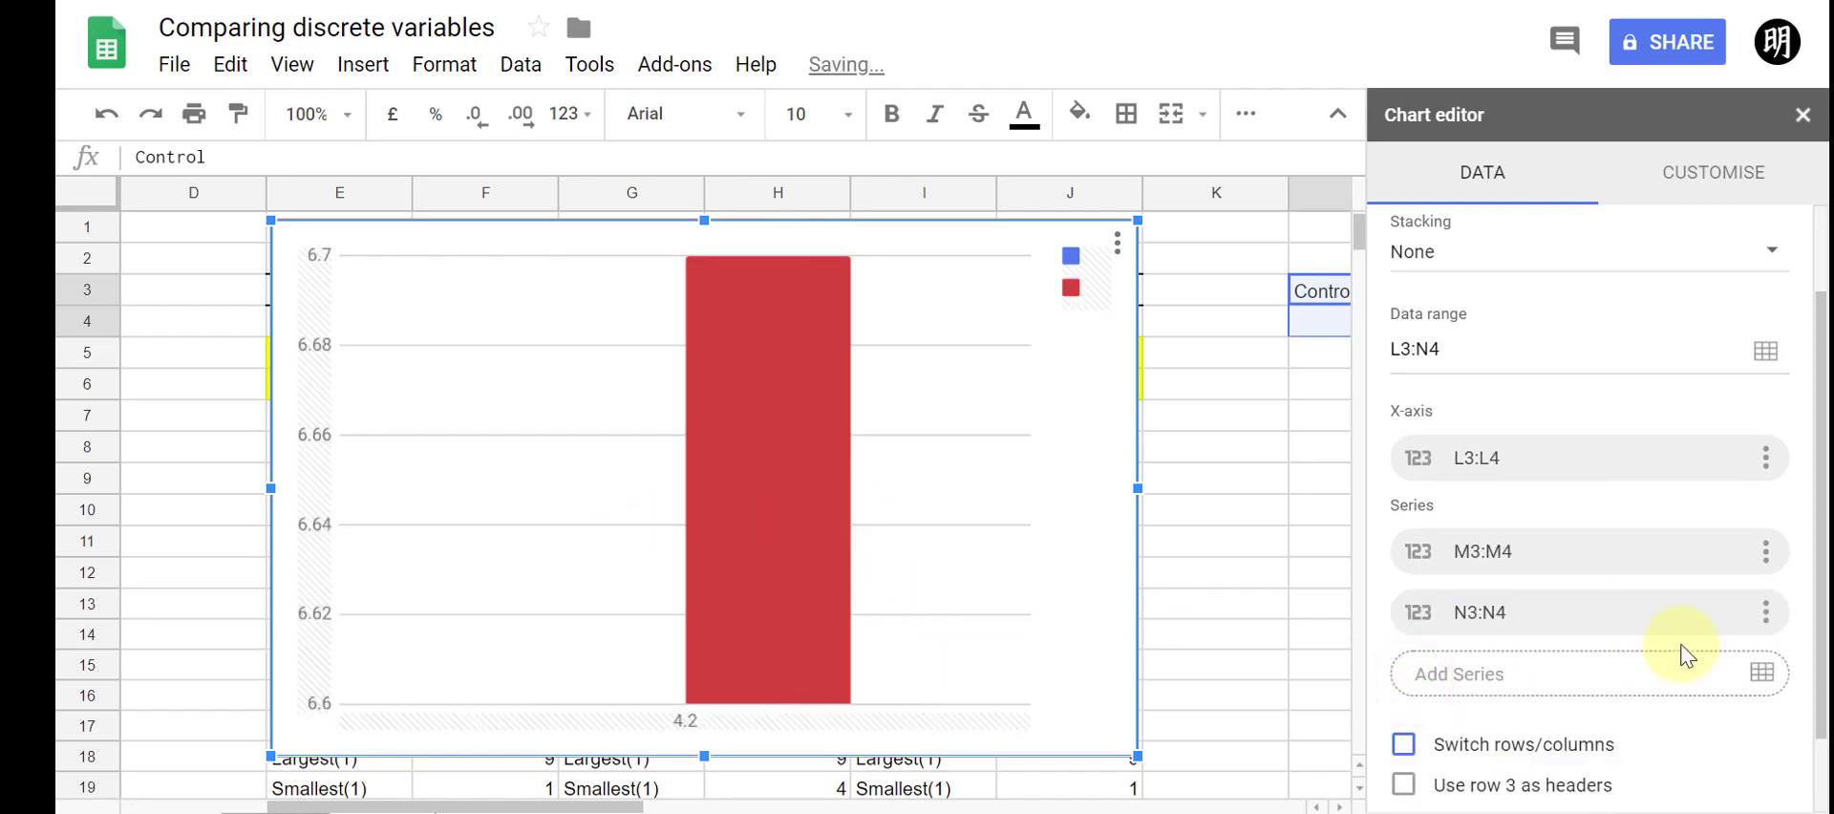
{"action": "scroll", "coordinate": [1623, 652], "scroll_direction": "down", "scroll_amount": 1}
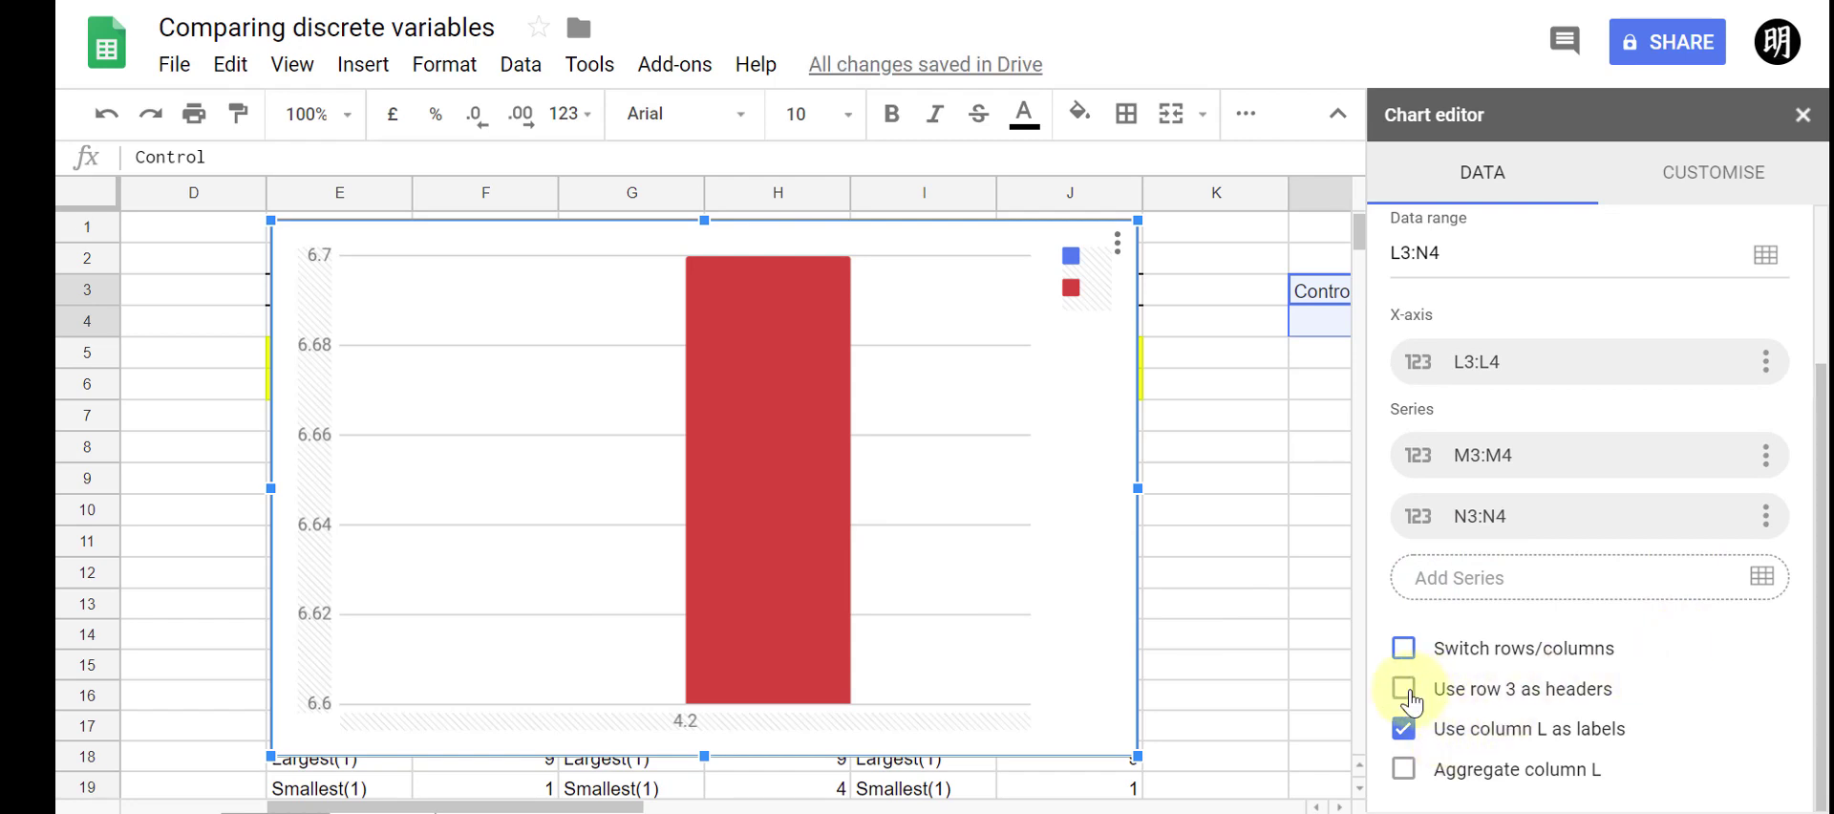
{"action": "scroll", "coordinate": [1221, 406], "scroll_direction": "right", "scroll_amount": 3}
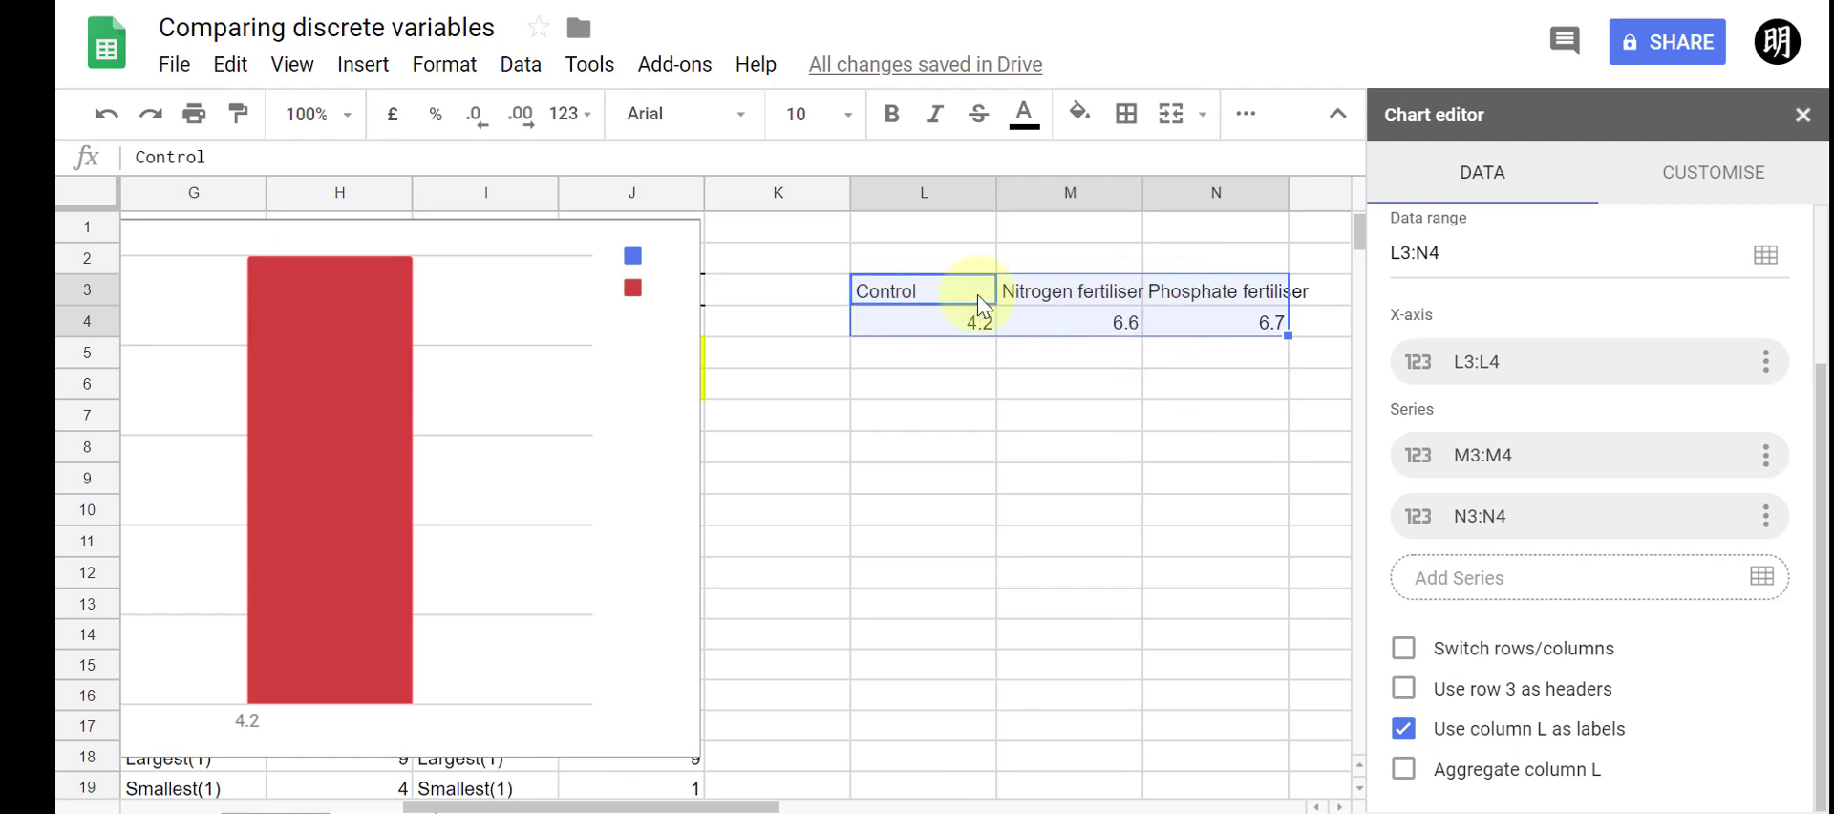
{"action": "left_click", "coordinate": [1404, 689]}
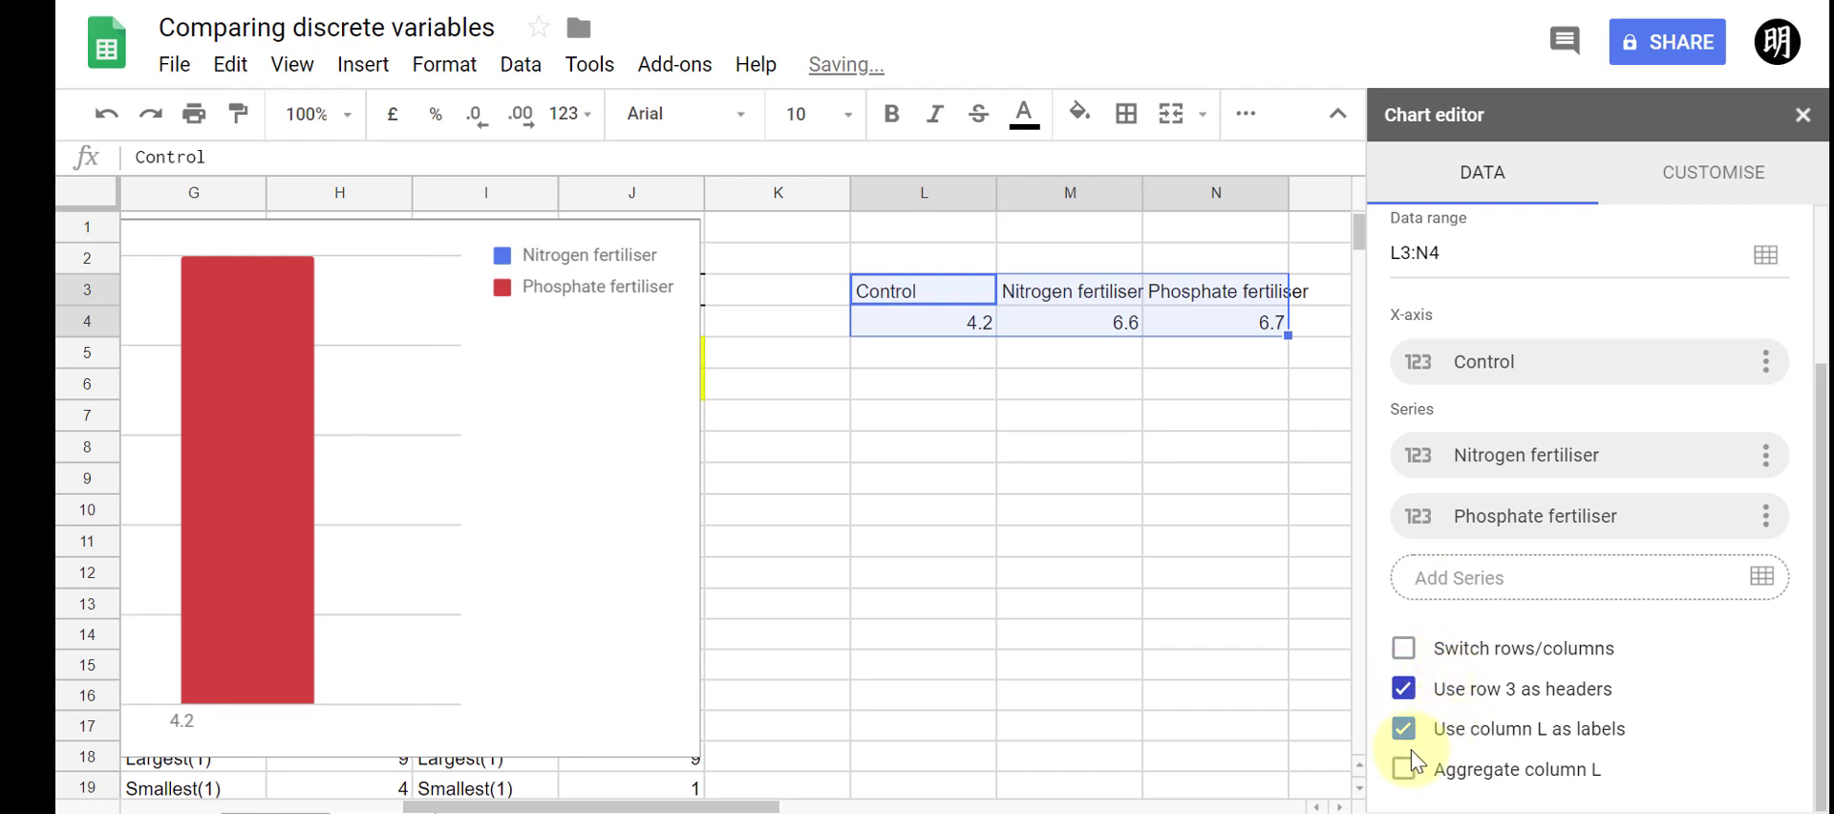
{"action": "left_click", "coordinate": [1403, 729]}
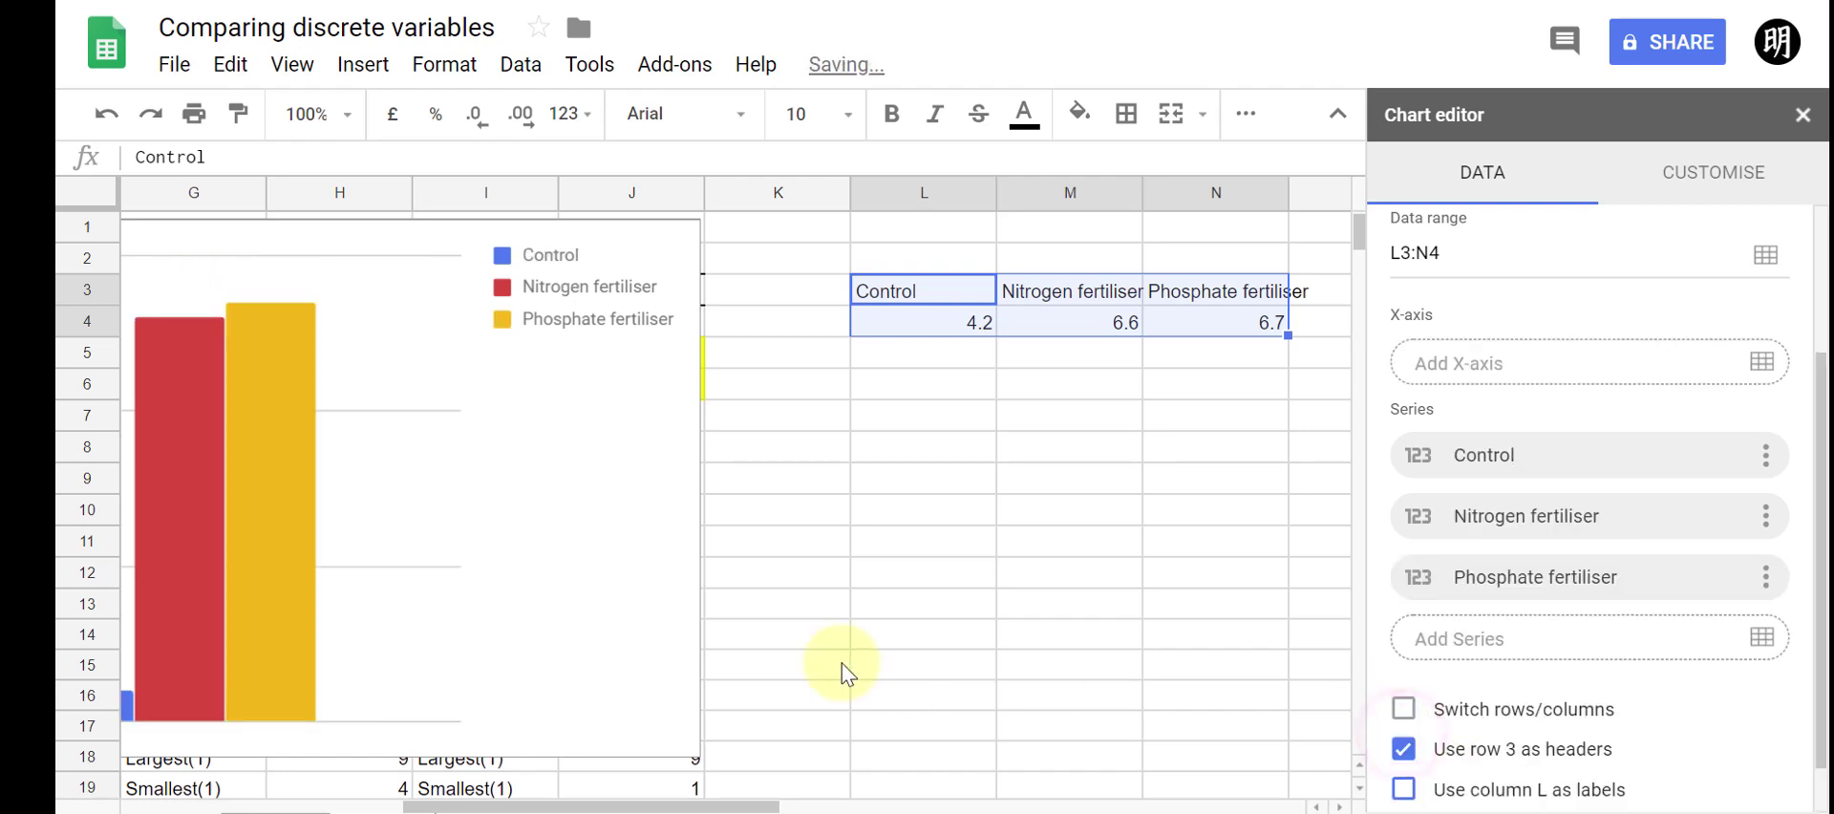
Set the minimum of the column chart's vertical axis to 0
{"action": "scroll", "coordinate": [841, 674], "scroll_direction": "left", "scroll_amount": 3}
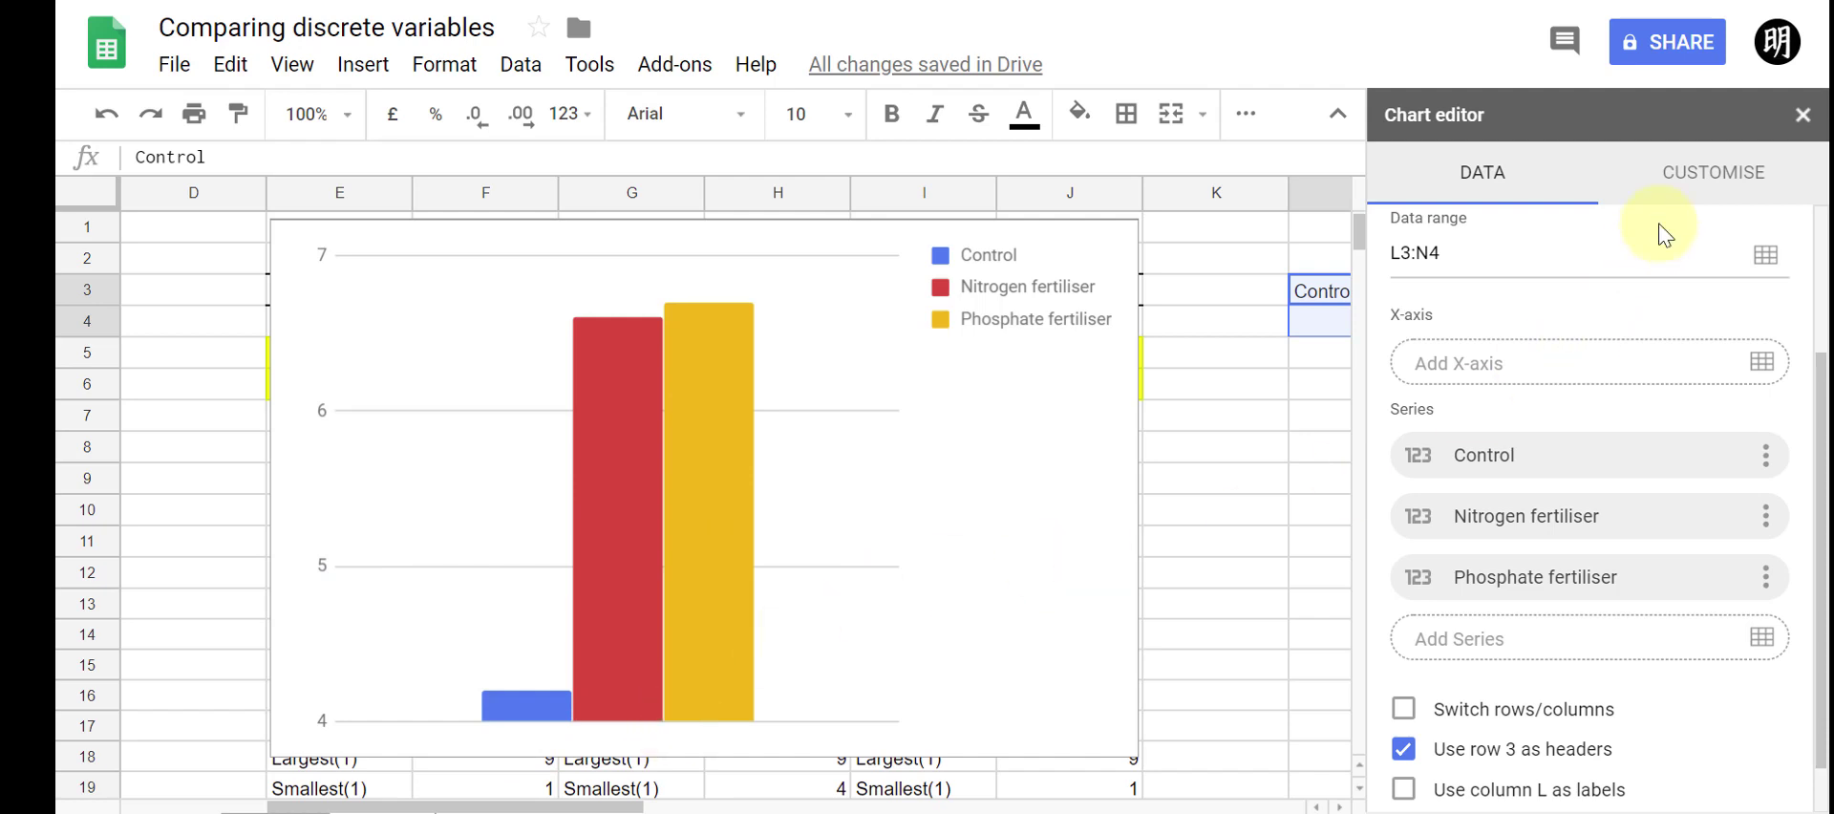
{"action": "left_click", "coordinate": [1703, 180]}
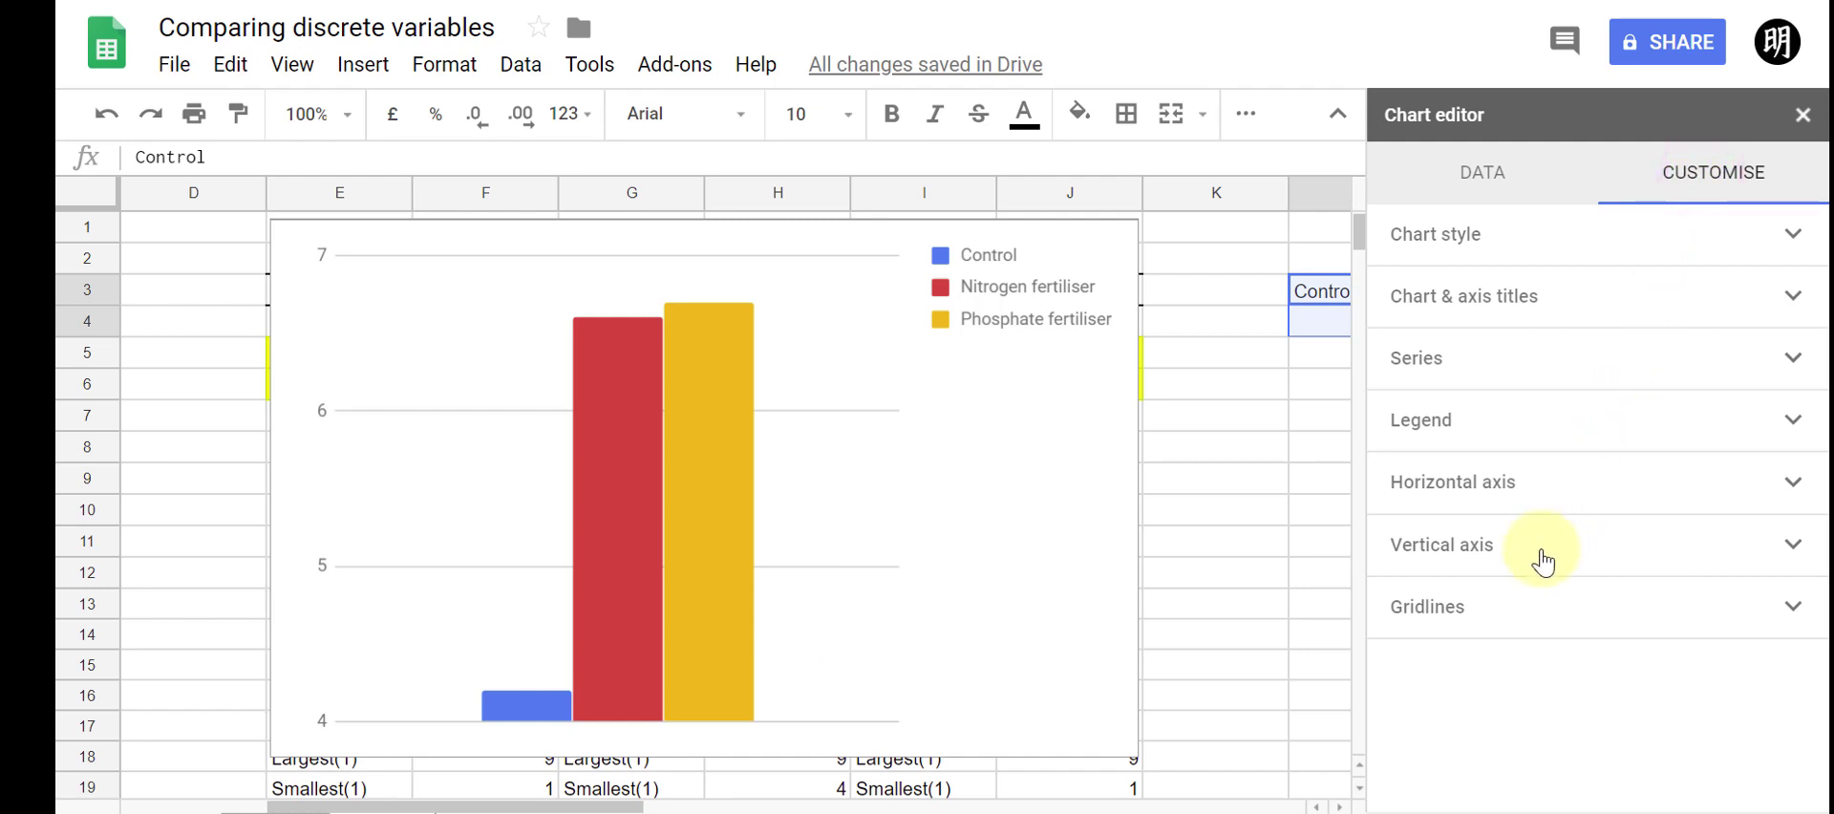
{"action": "left_click", "coordinate": [1540, 550]}
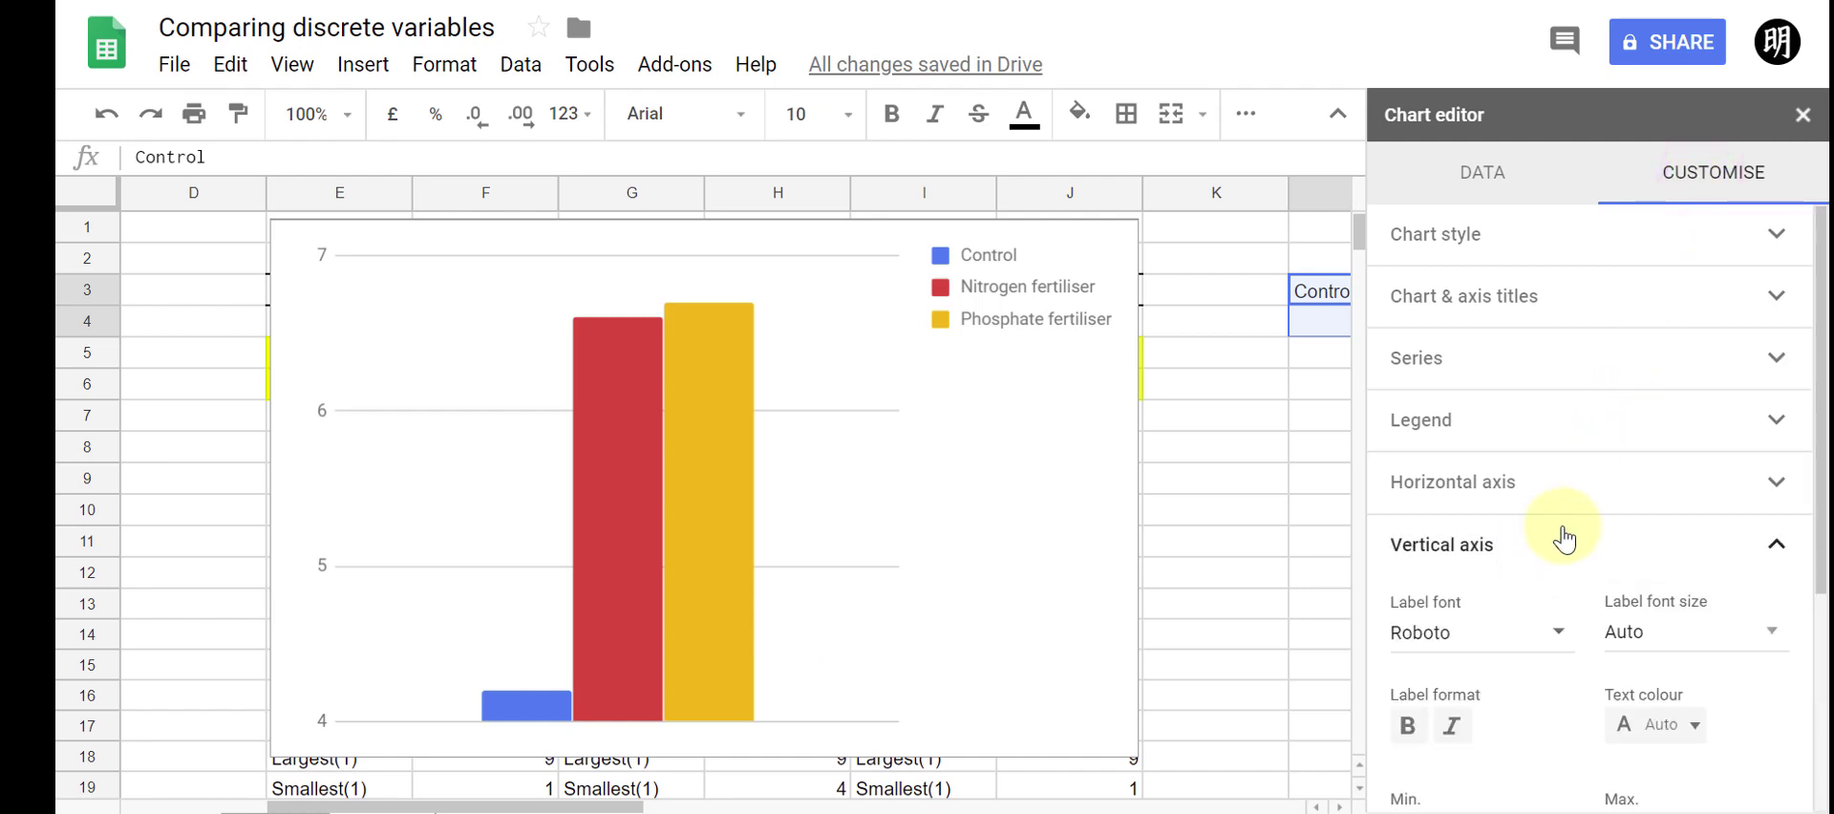
{"action": "scroll", "coordinate": [1562, 540], "scroll_direction": "down", "scroll_amount": 1}
{"action": "scroll", "coordinate": [1564, 540], "scroll_direction": "down", "scroll_amount": 2}
{"action": "left_click", "coordinate": [1498, 604]}
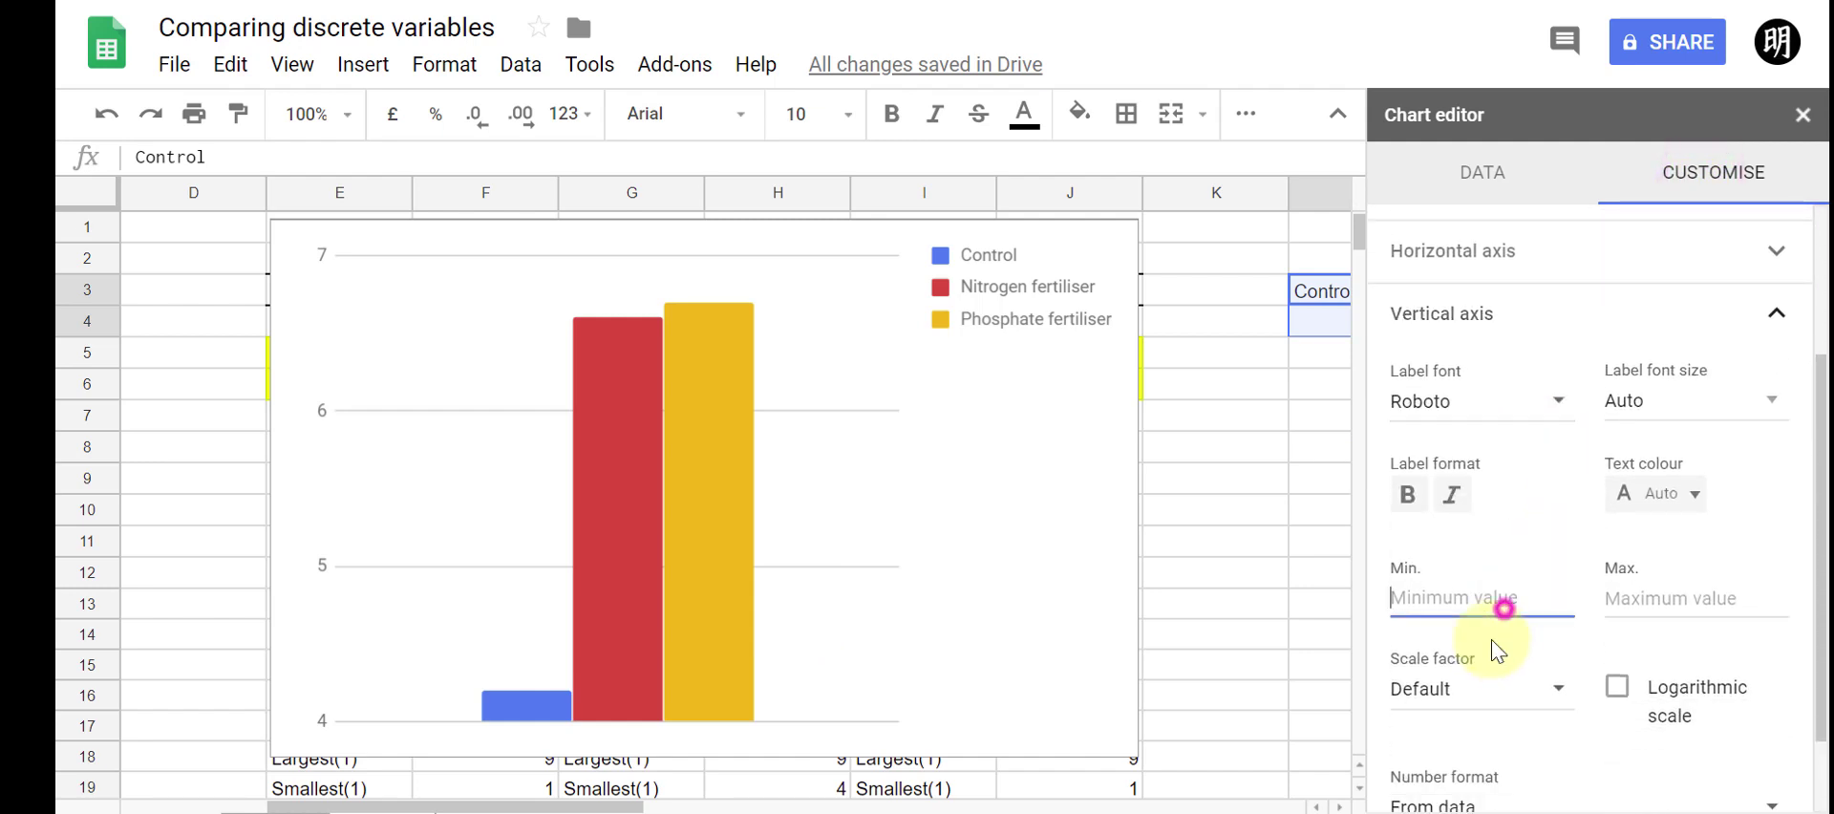
{"action": "type", "text": "0"}
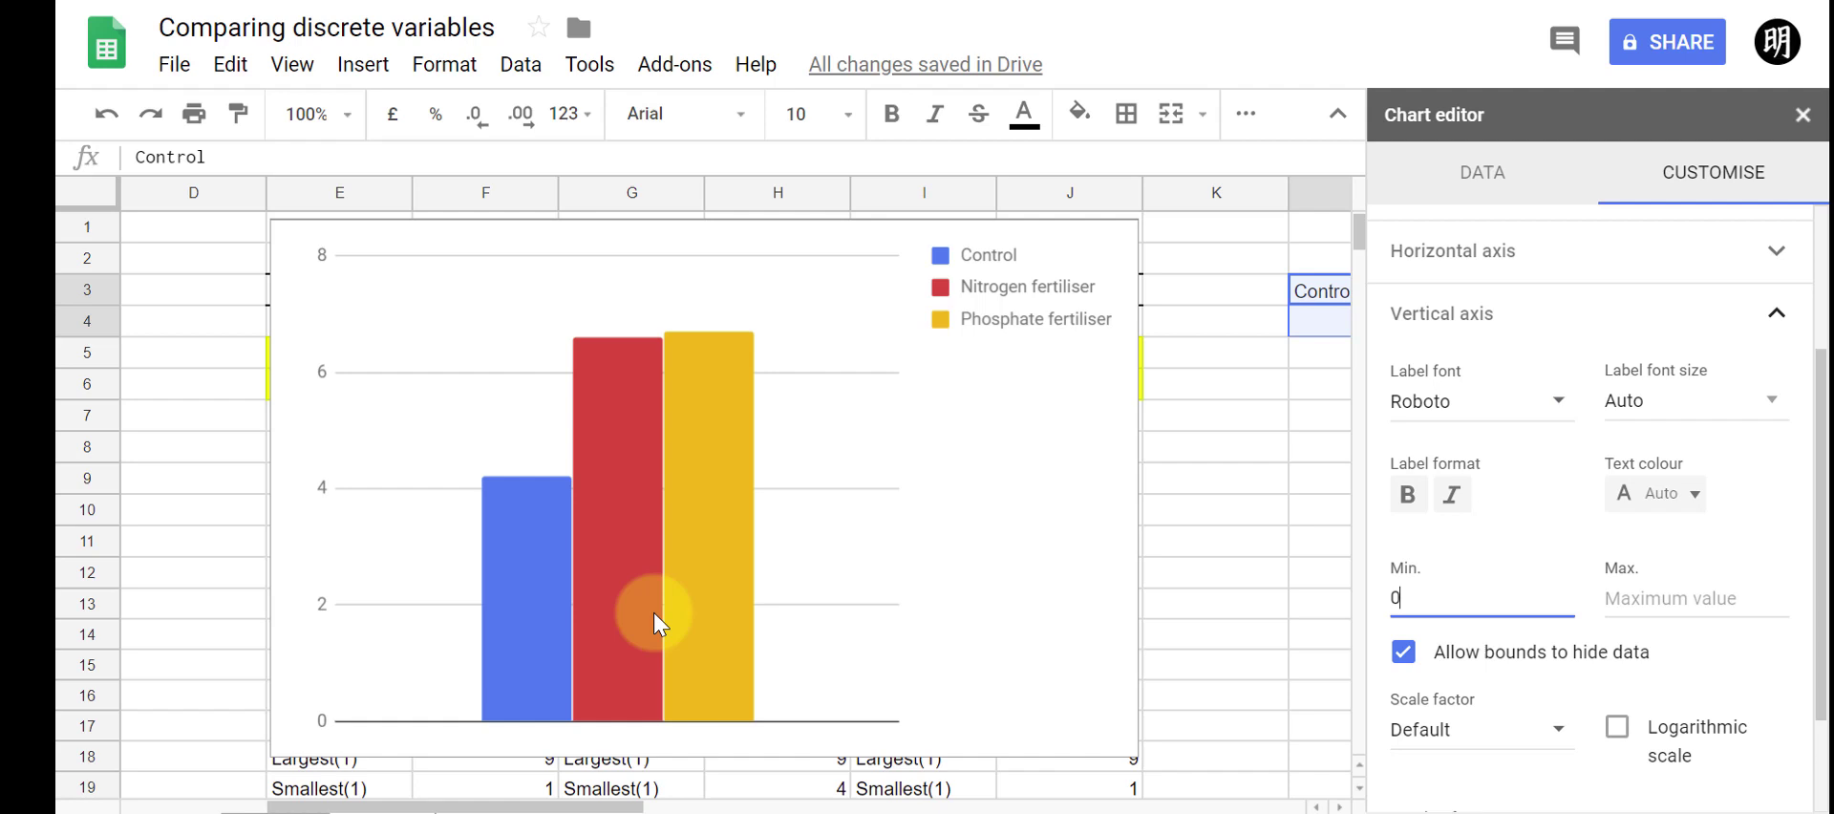
Title the chart's horizontal axis "Plant growing condition" and its vertical axis "Average height increase (cm)"
{"action": "scroll", "coordinate": [1689, 562], "scroll_direction": "up", "scroll_amount": 3}
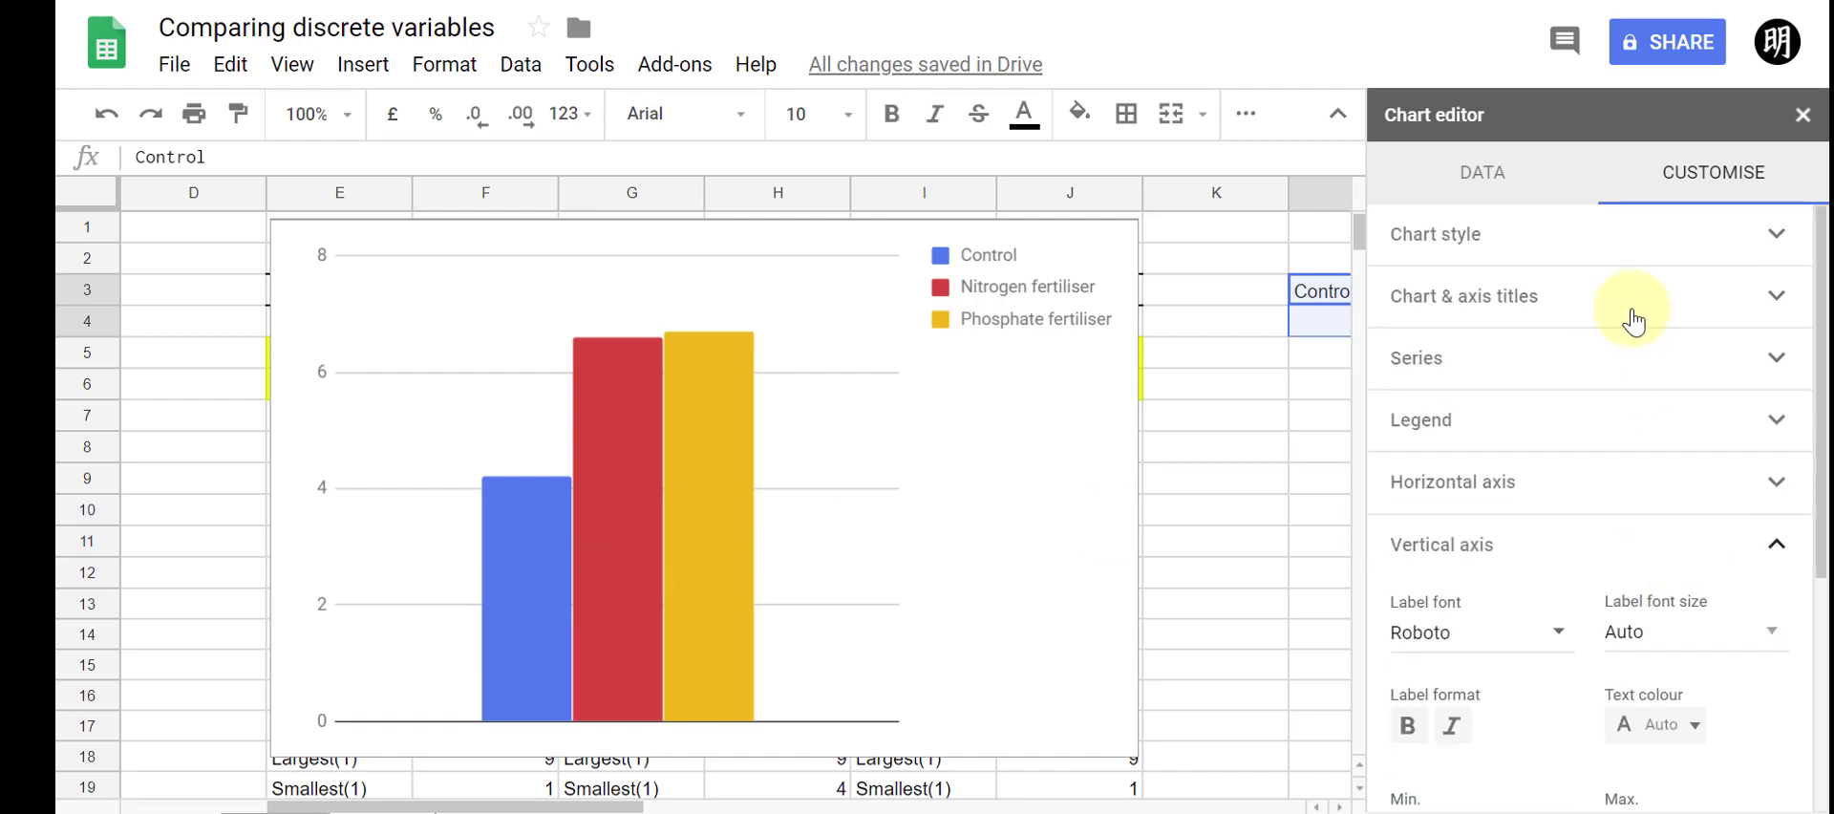
{"action": "left_click", "coordinate": [1654, 289]}
{"action": "left_click", "coordinate": [1557, 368]}
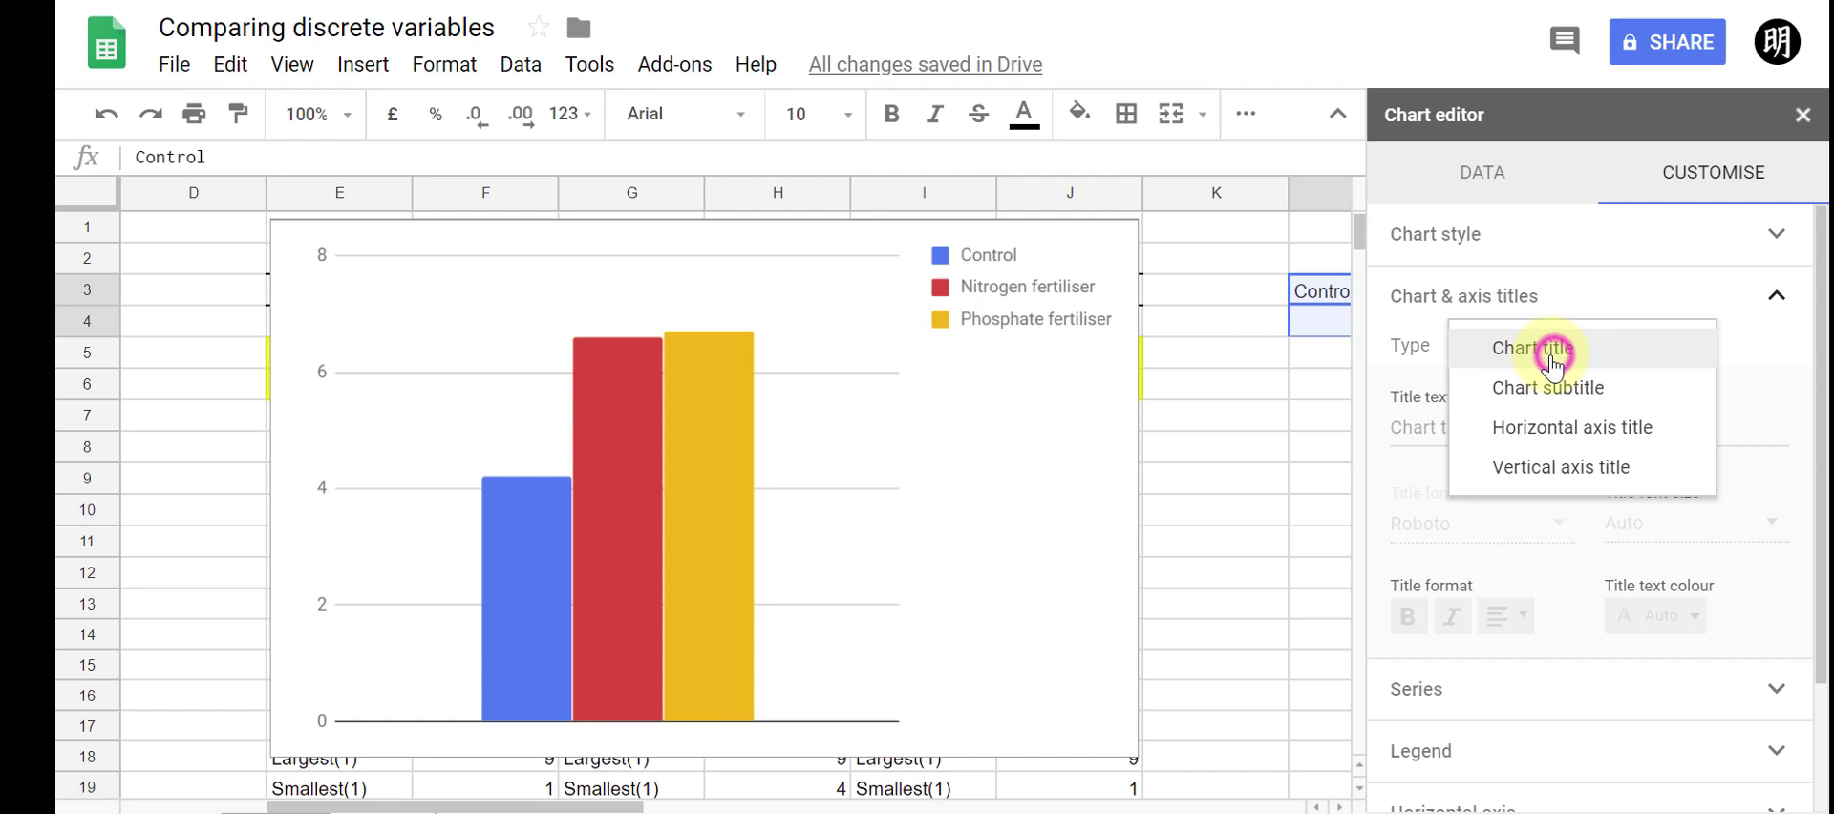
{"action": "left_click", "coordinate": [1560, 466]}
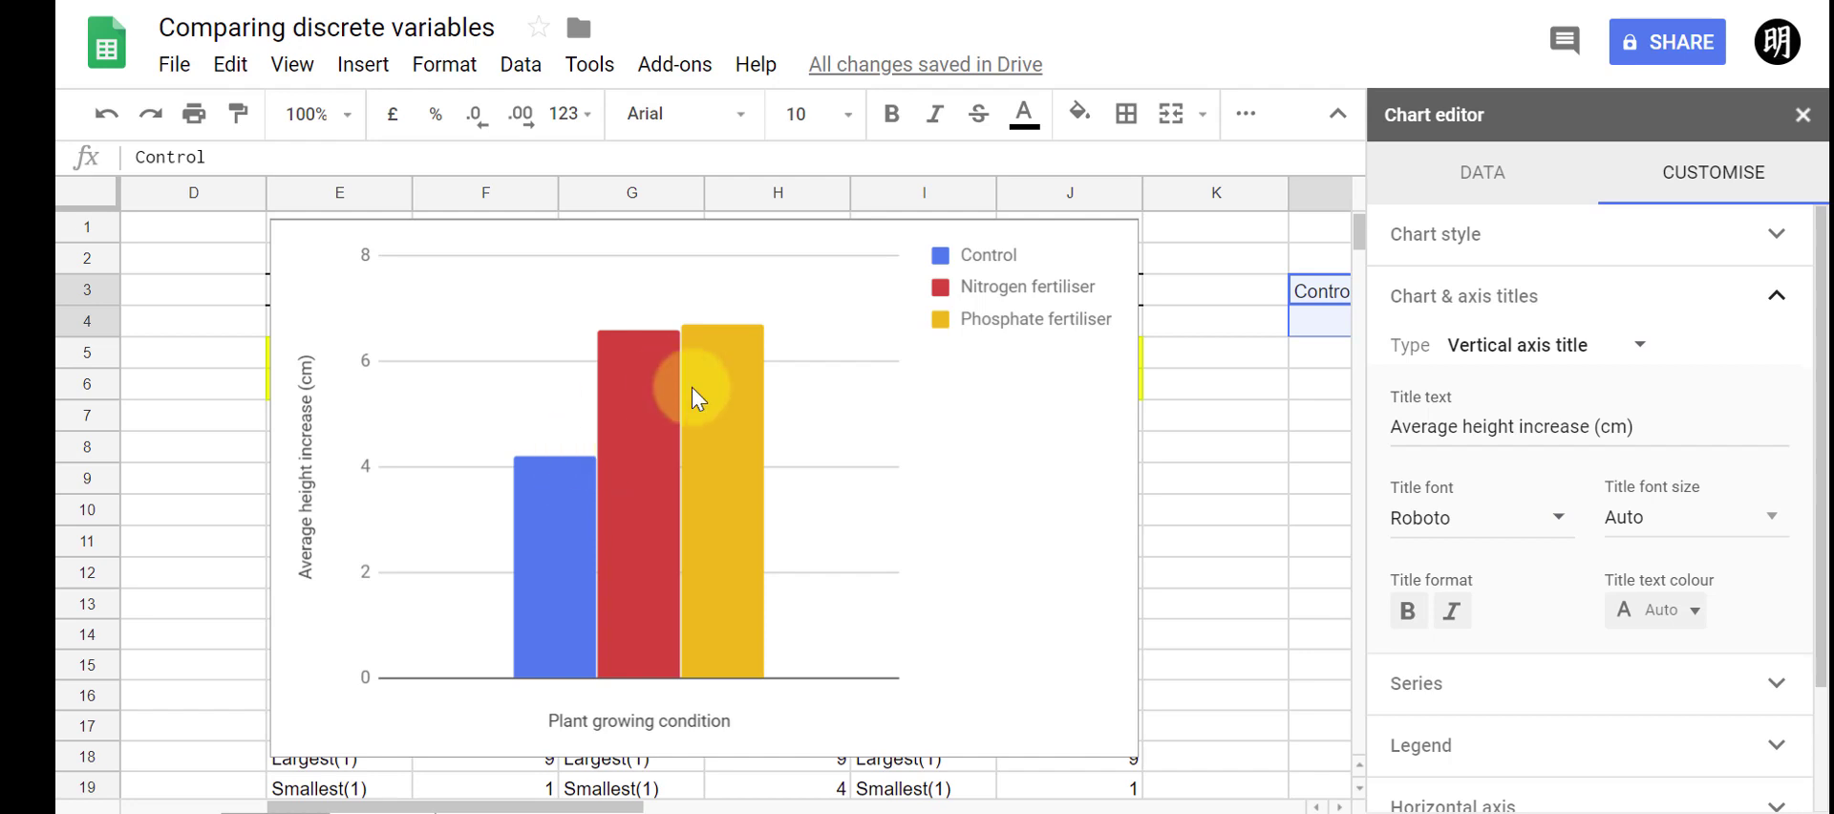
Move the chart below the highlighted Mean and Standard Error rows and enable error bars for the Control series
{"action": "left_click", "coordinate": [950, 376]}
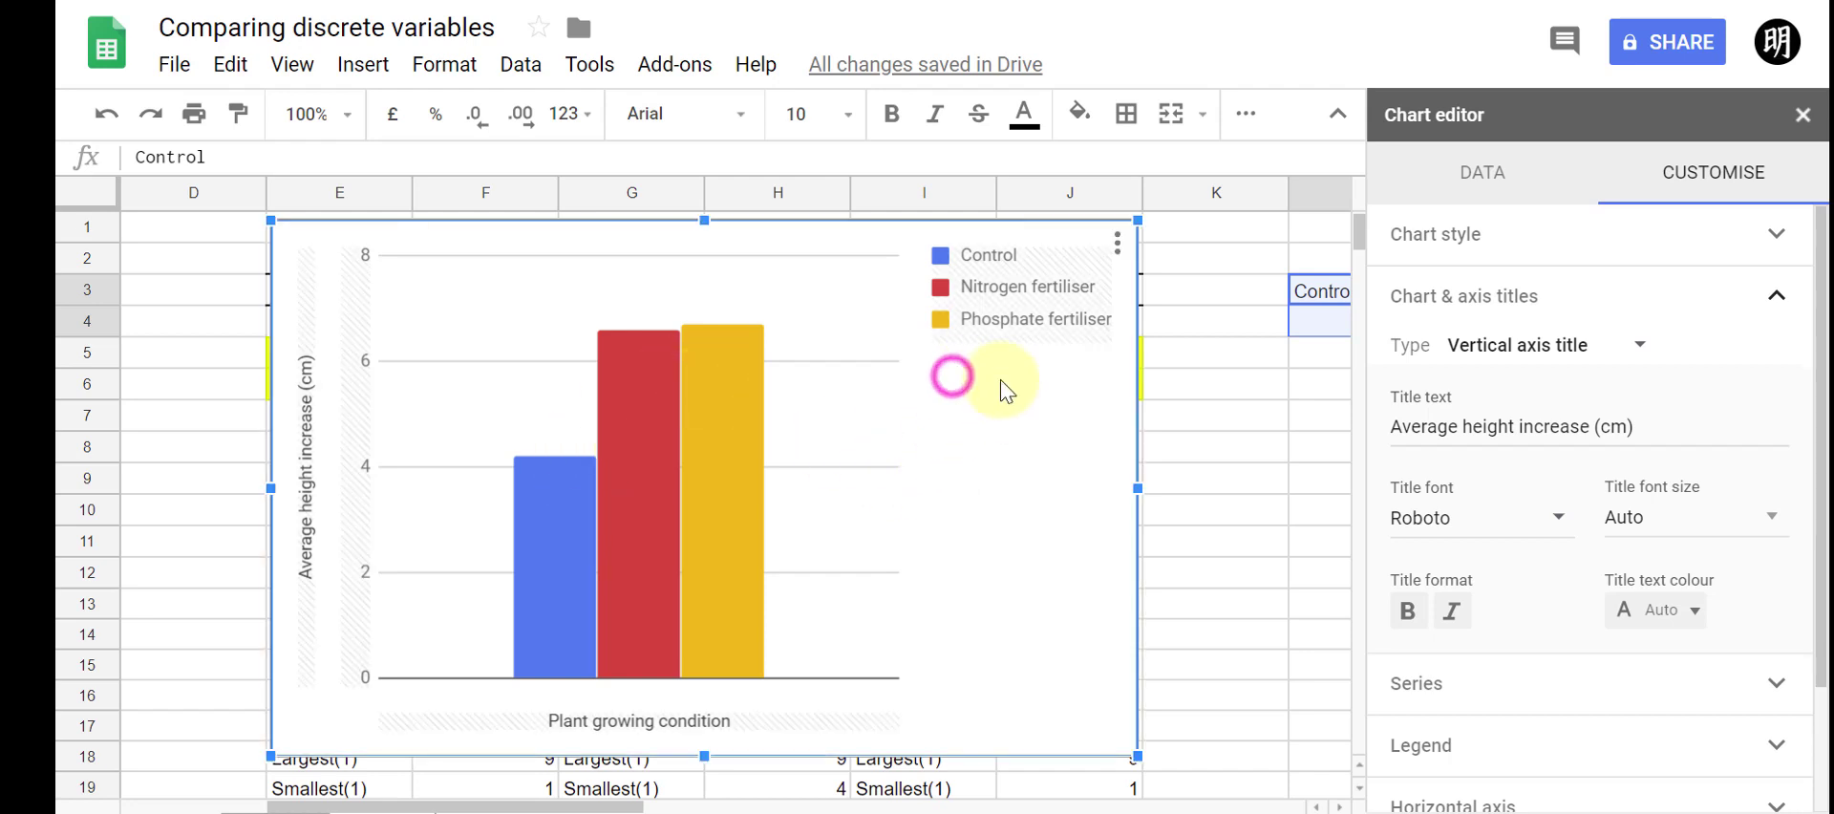
{"action": "left_click_drag", "start_coordinate": [999, 379], "coordinate": [1001, 572]}
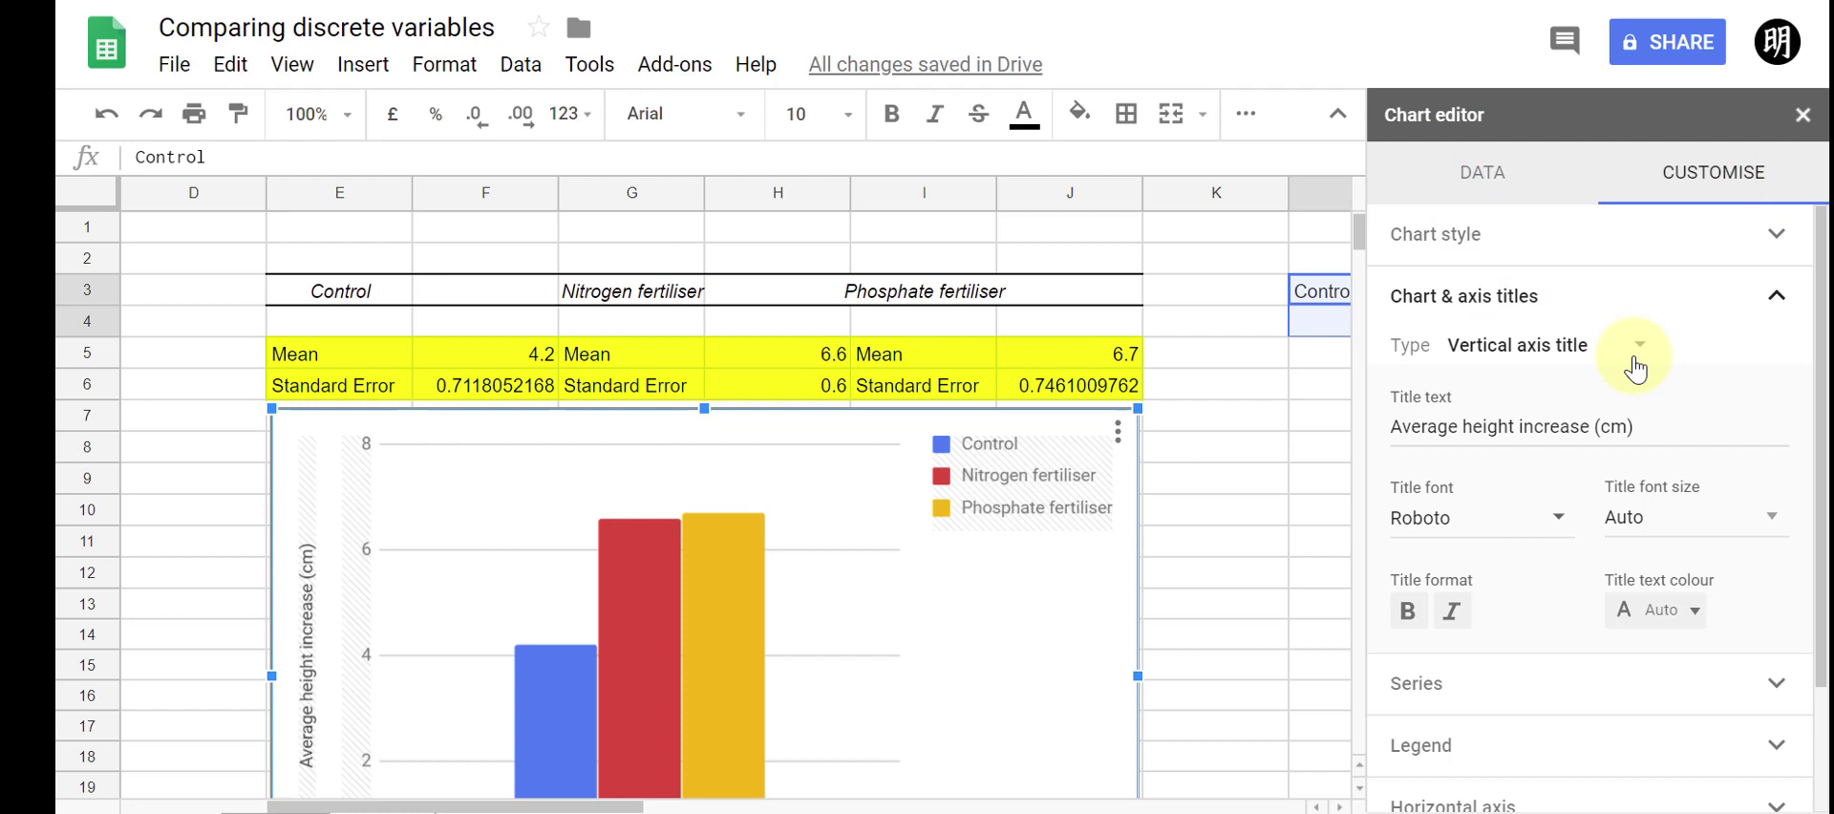
{"action": "scroll", "coordinate": [1637, 373], "scroll_direction": "down", "scroll_amount": 2}
{"action": "left_click", "coordinate": [1509, 531]}
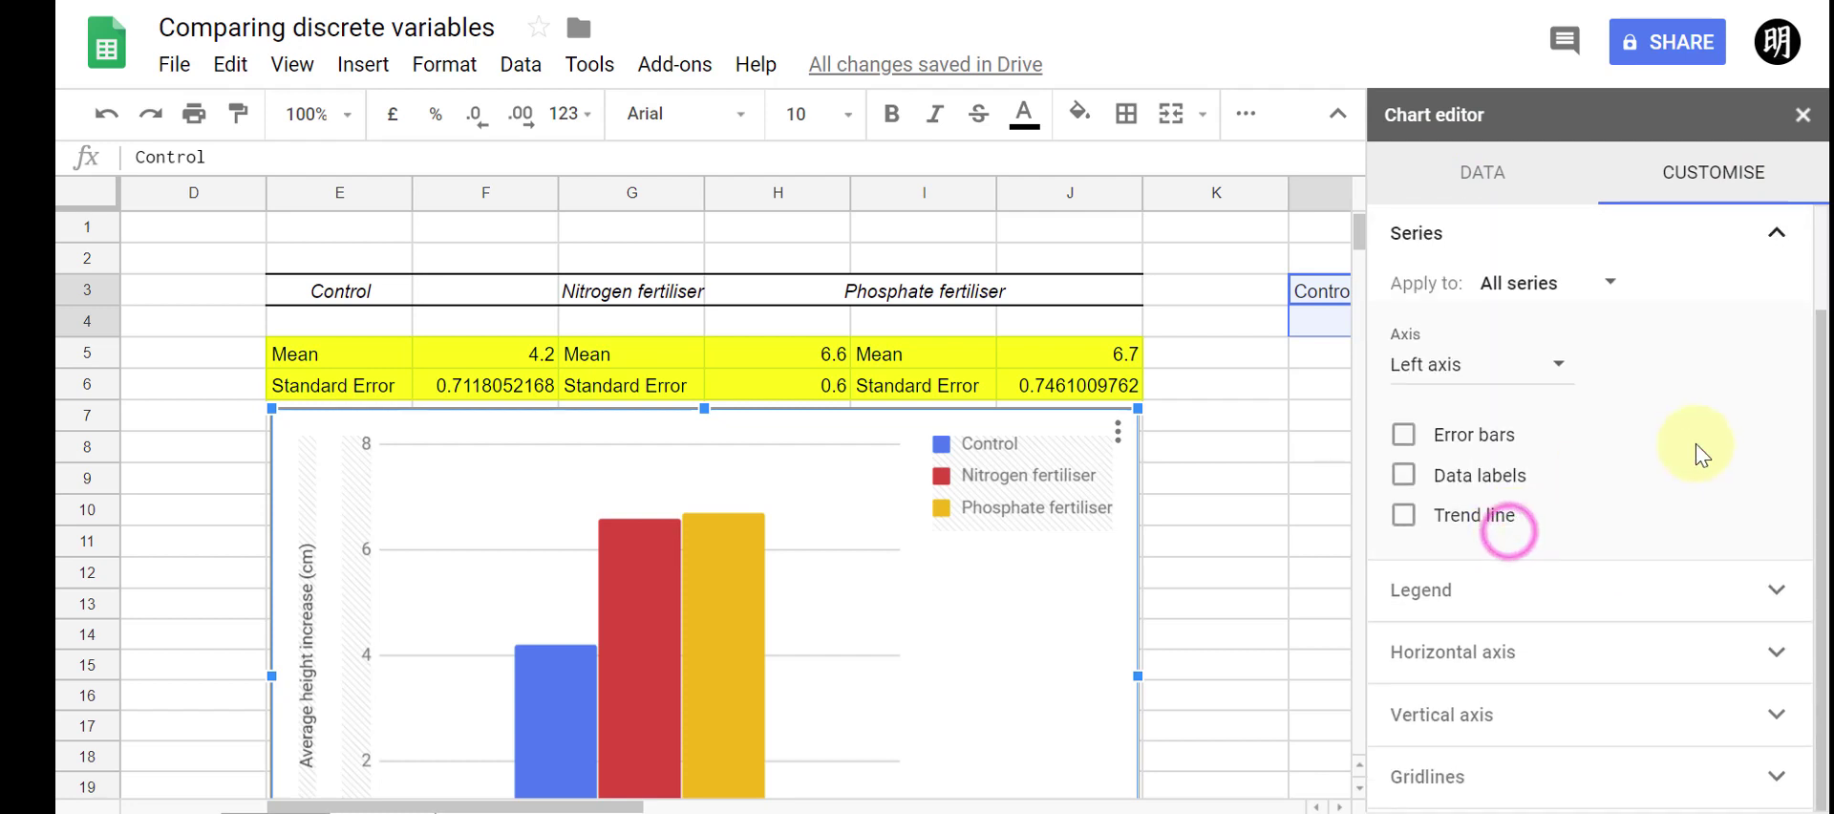
{"action": "left_click", "coordinate": [1592, 288]}
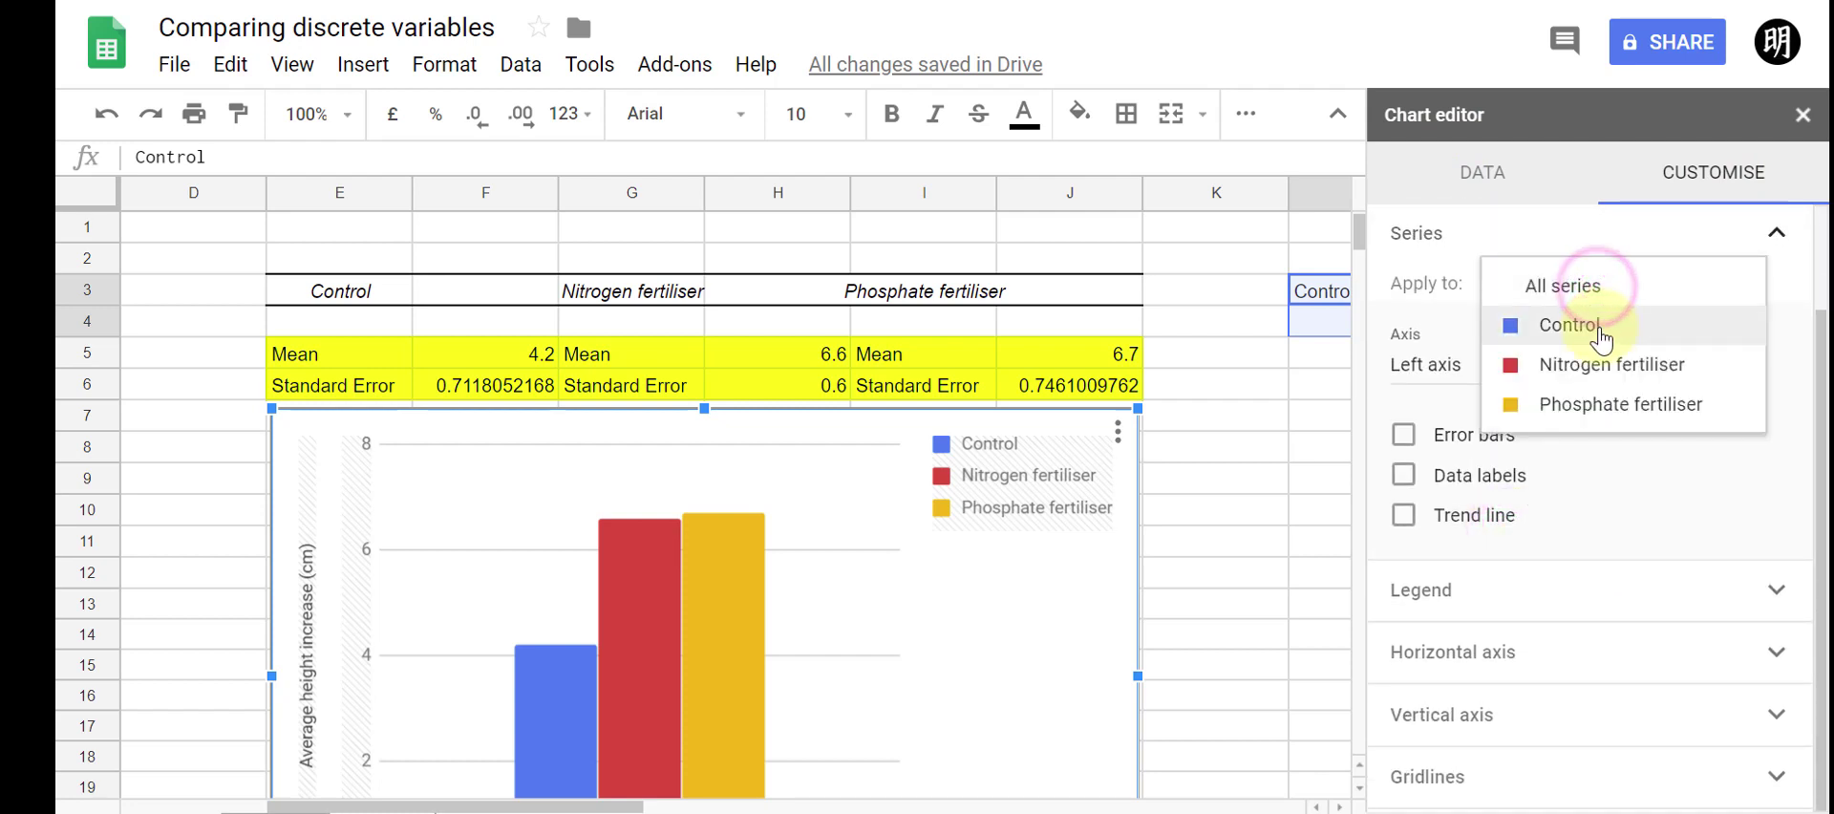
{"action": "left_click", "coordinate": [1653, 334]}
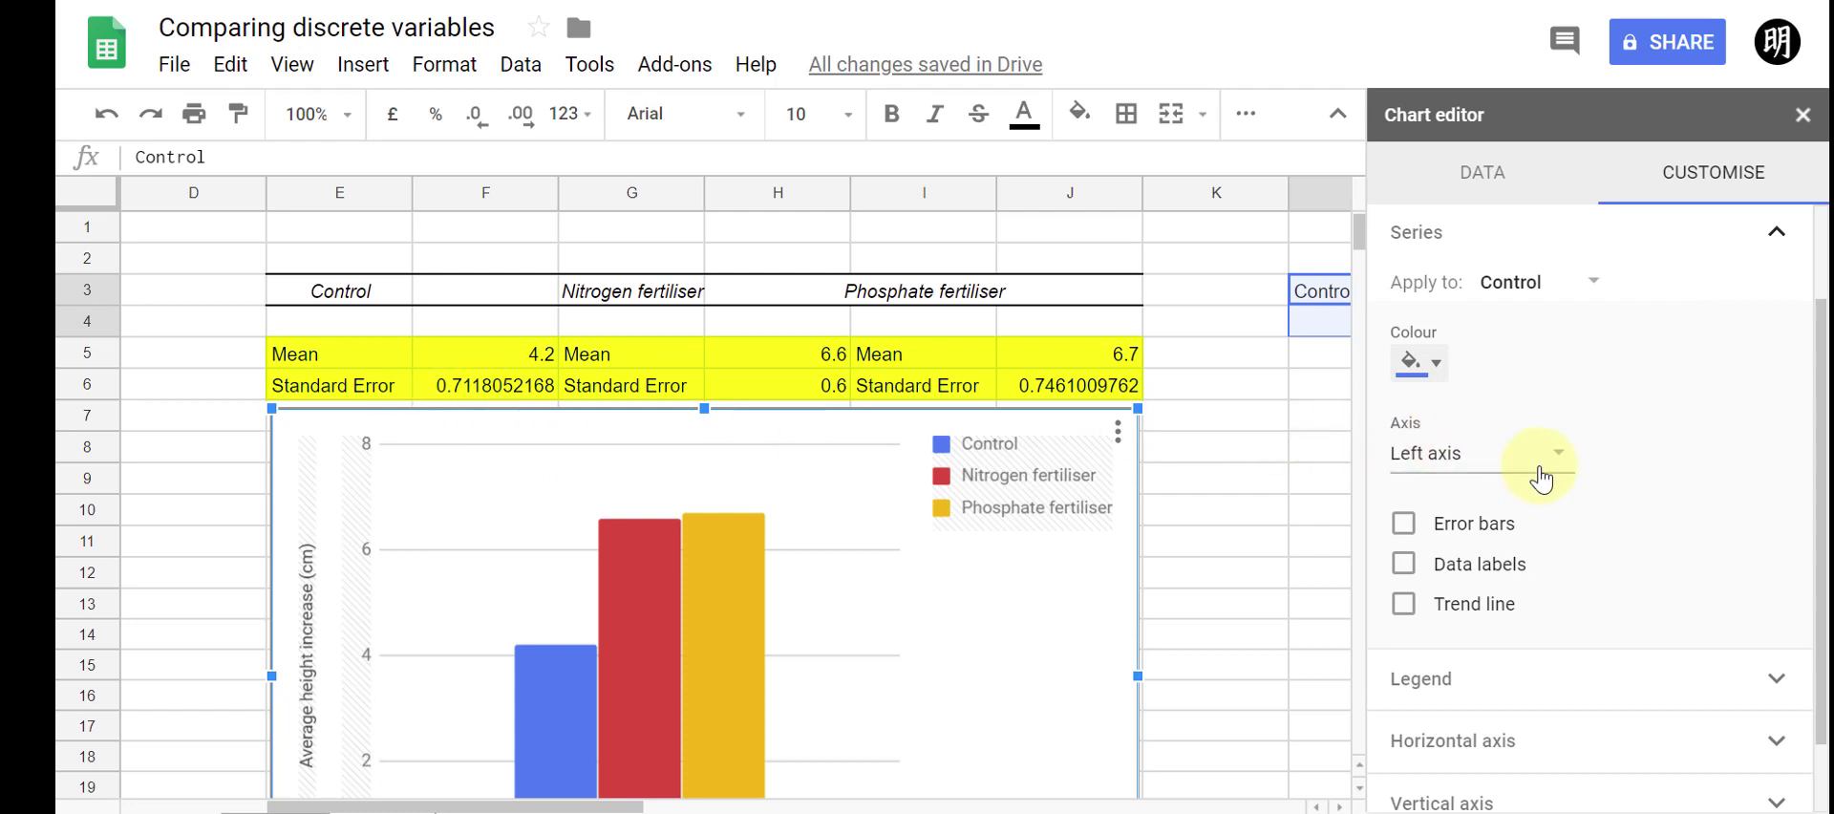
{"action": "left_click", "coordinate": [1403, 524]}
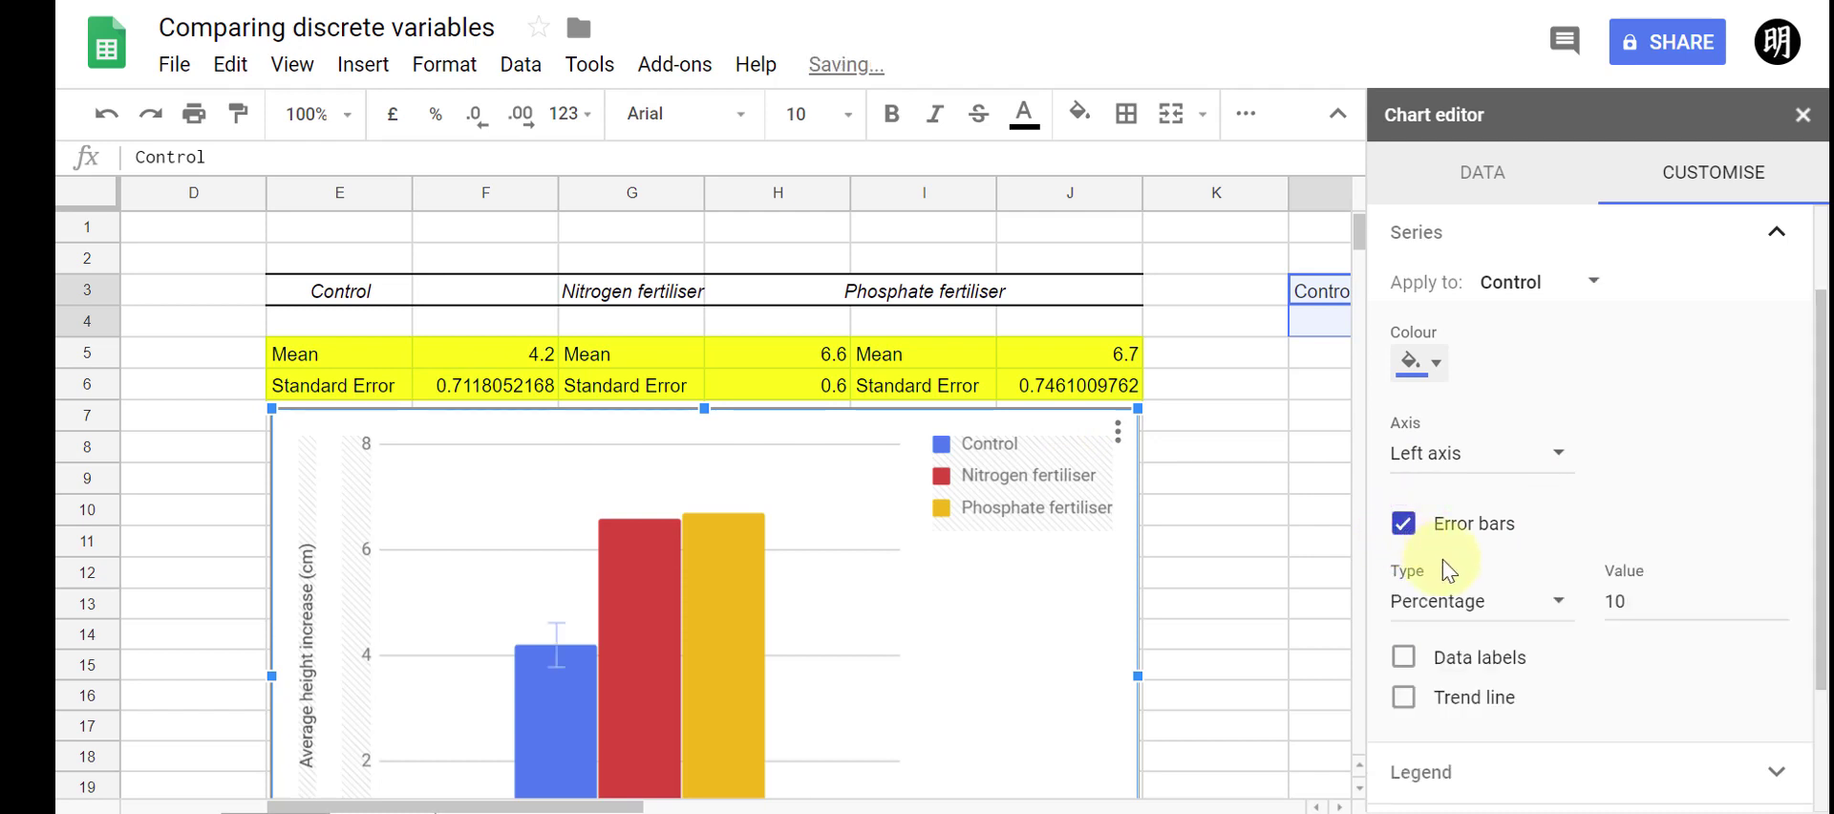
Set the Control series error bars to a constant value of 0.7
{"action": "left_click", "coordinate": [1490, 603]}
{"action": "left_click", "coordinate": [1476, 539]}
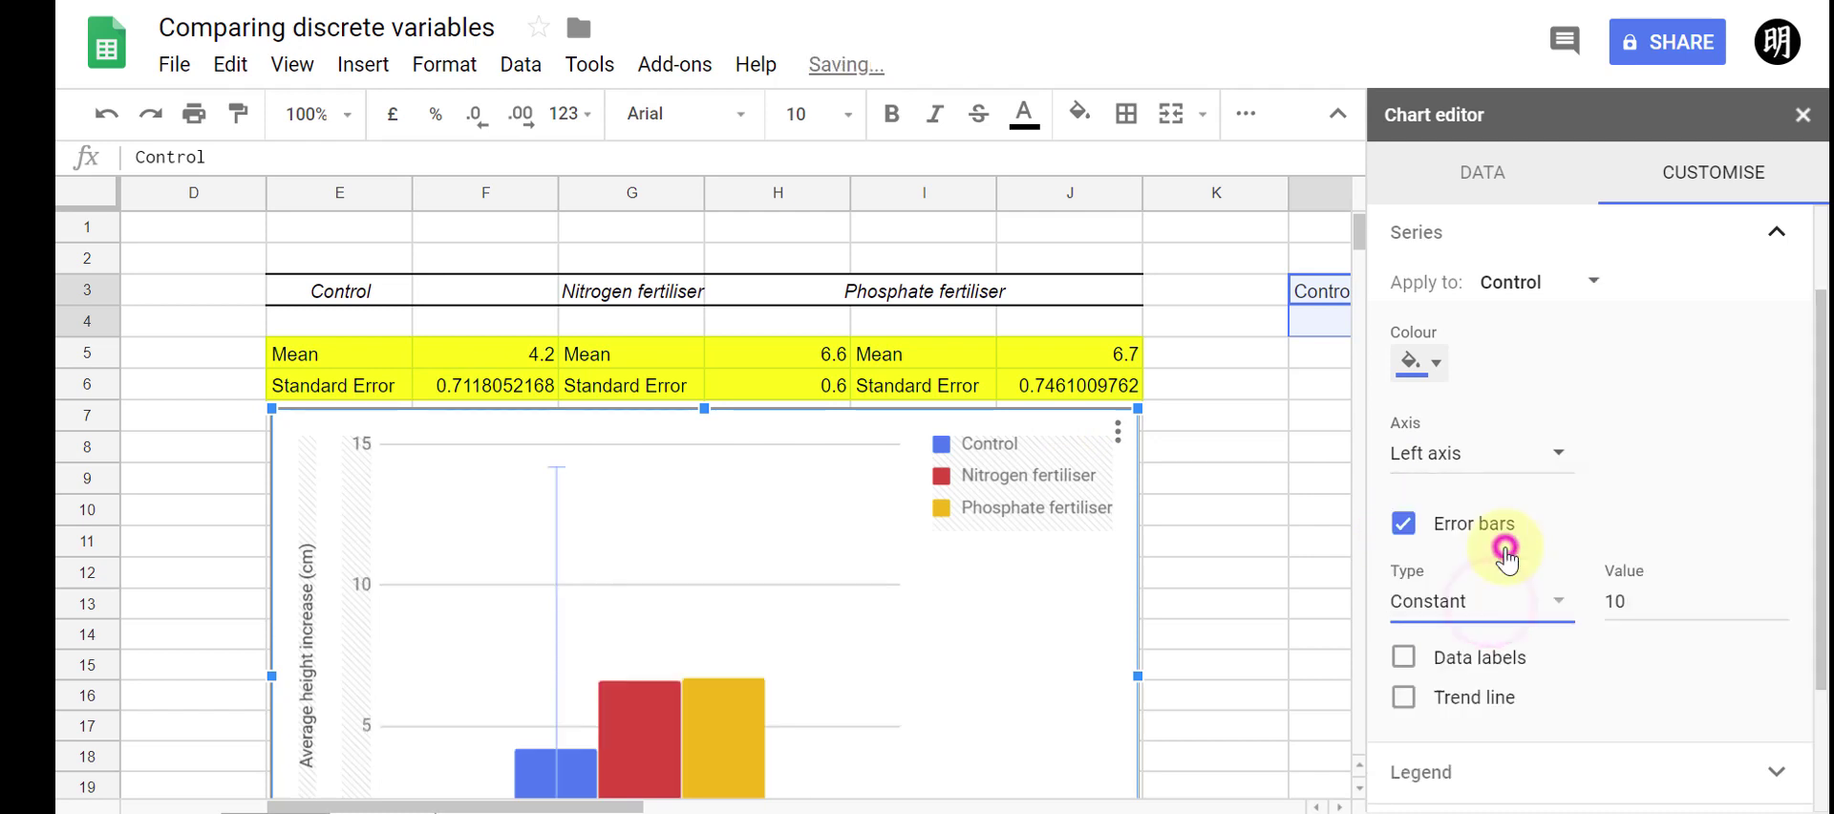
{"action": "double_click", "coordinate": [1635, 601]}
{"action": "type", "text": "0"}
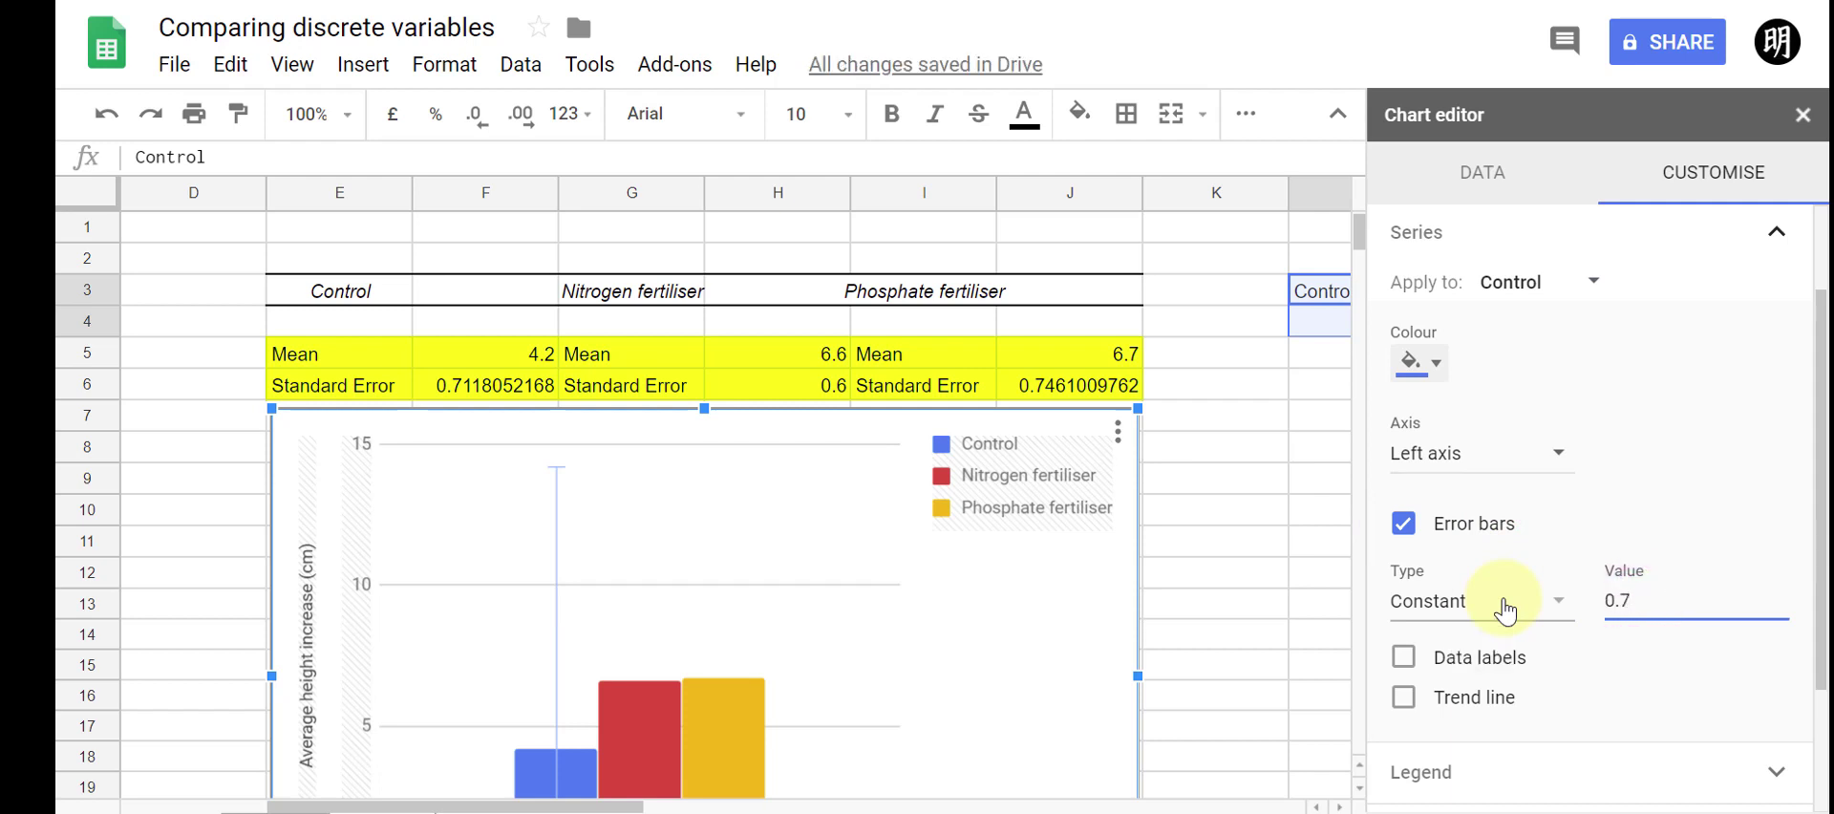
{"action": "type", "text": ".7"}
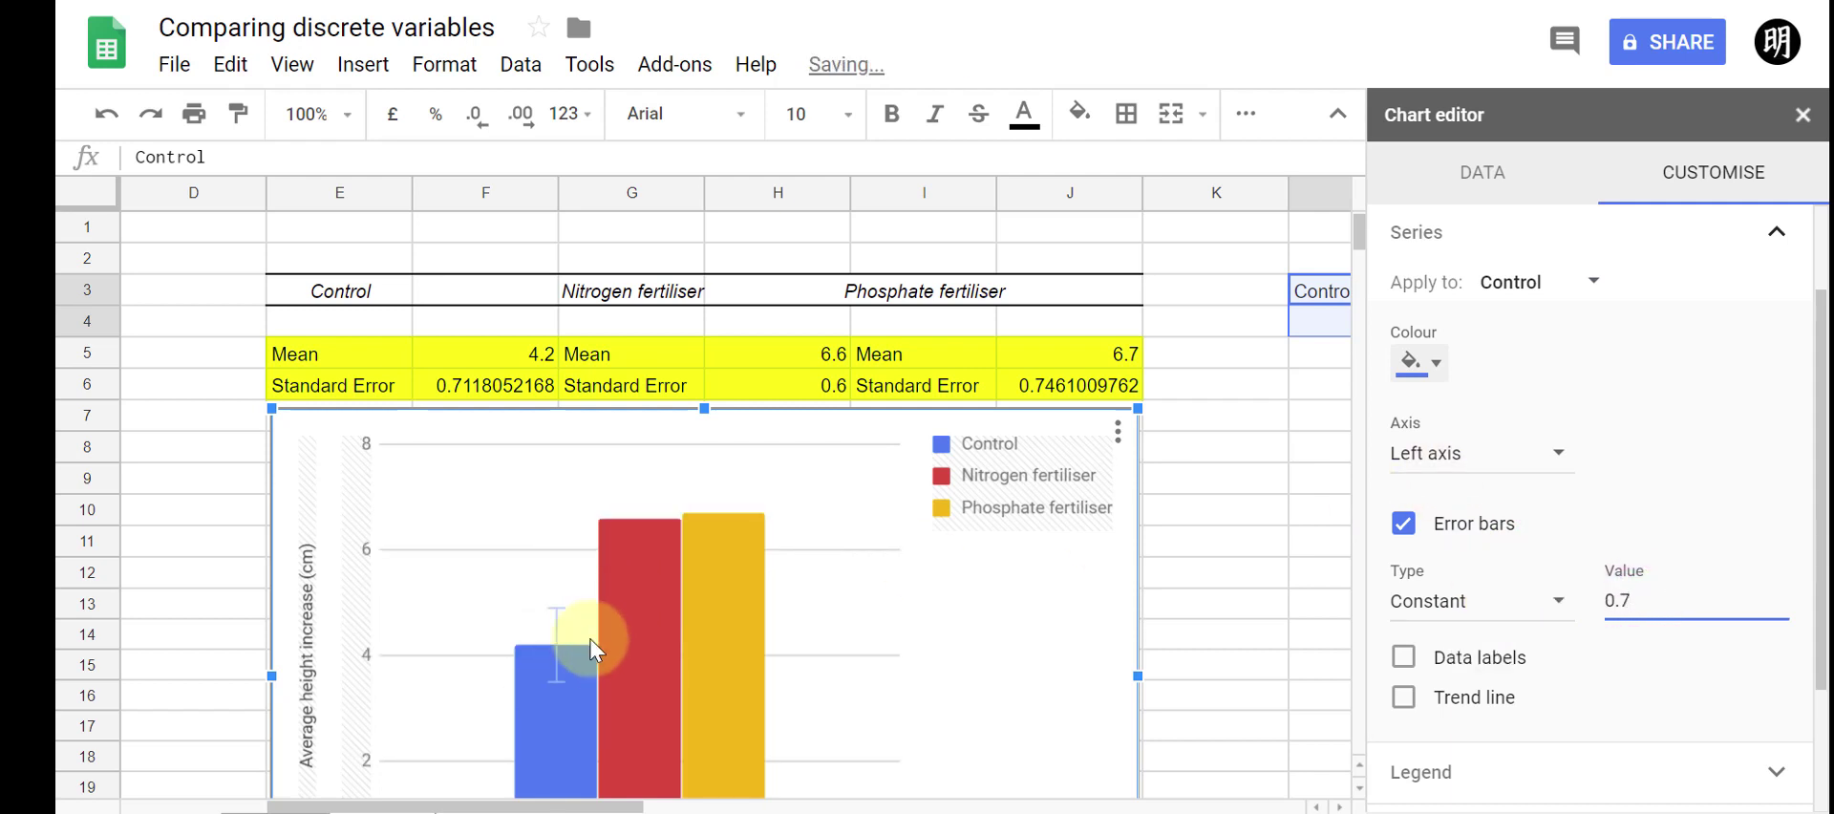
{"action": "left_click", "coordinate": [1763, 397]}
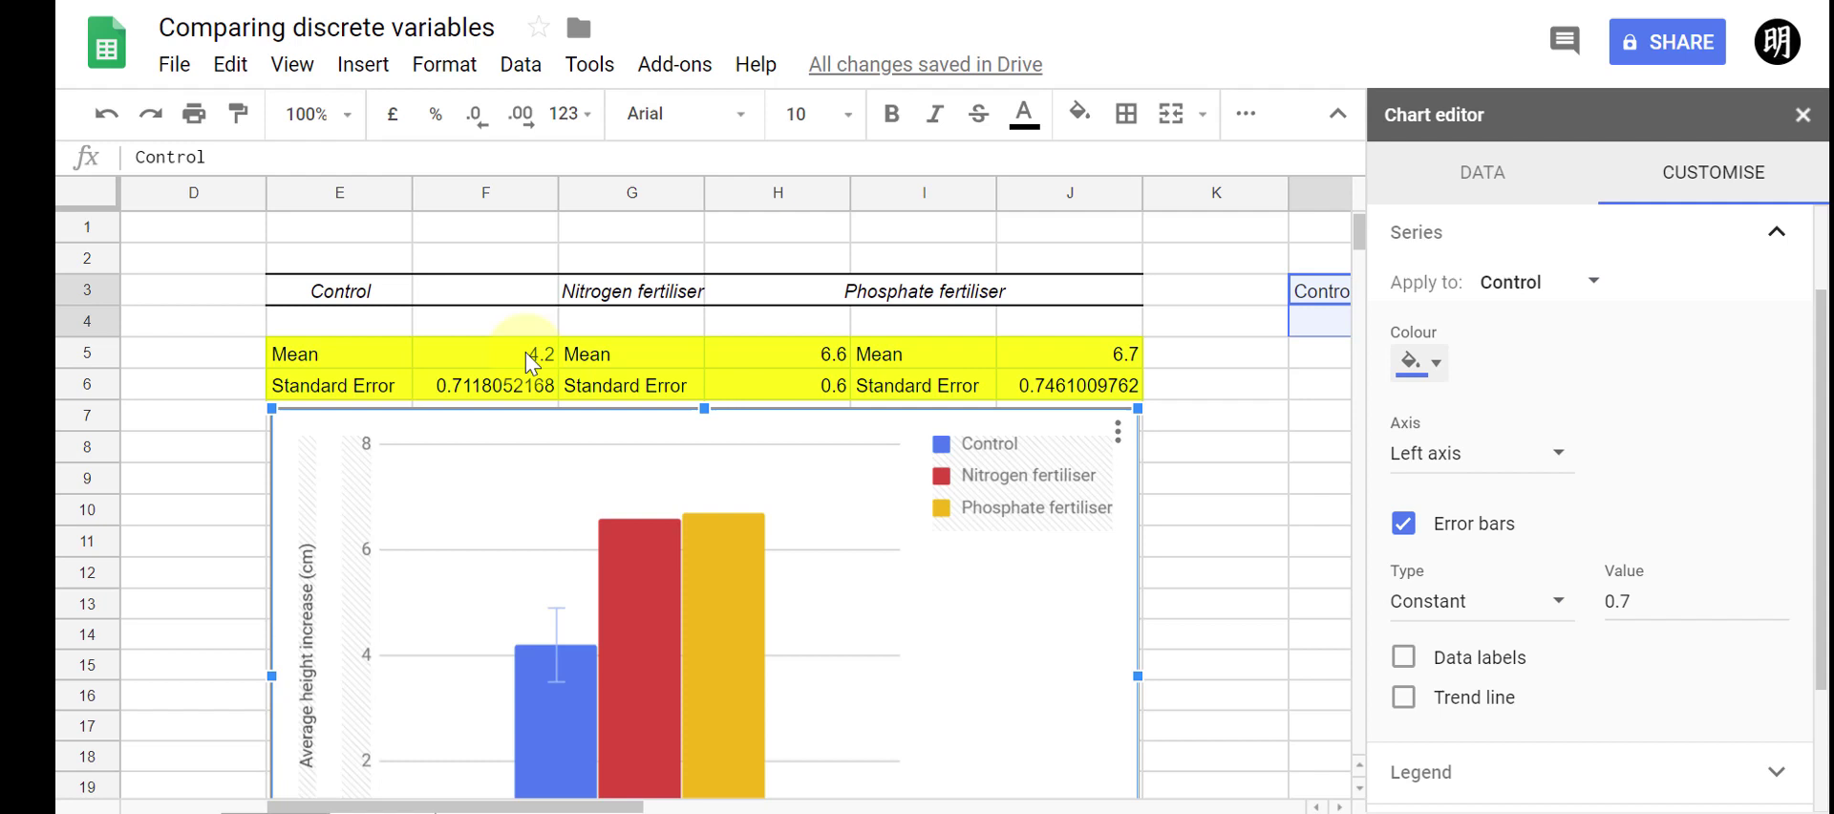
Review the finished chart, its series and header options, and the error bar settings of the Phosphate fertiliser series
{"action": "mouse_move", "coordinate": [573, 692]}
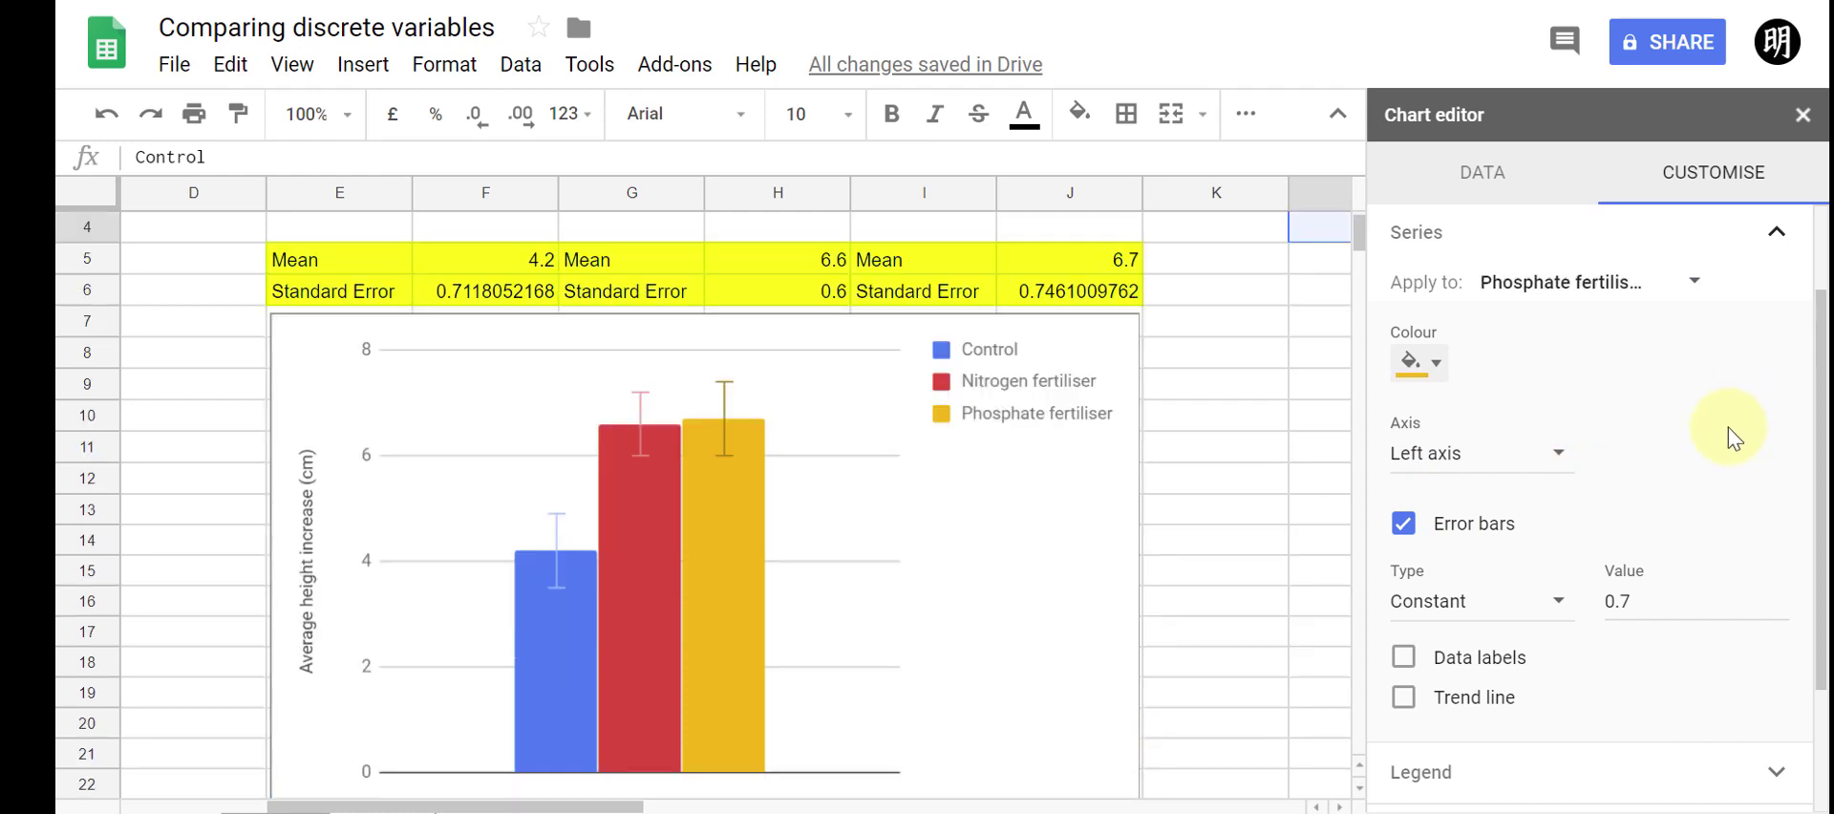
{"action": "left_click", "coordinate": [1630, 285]}
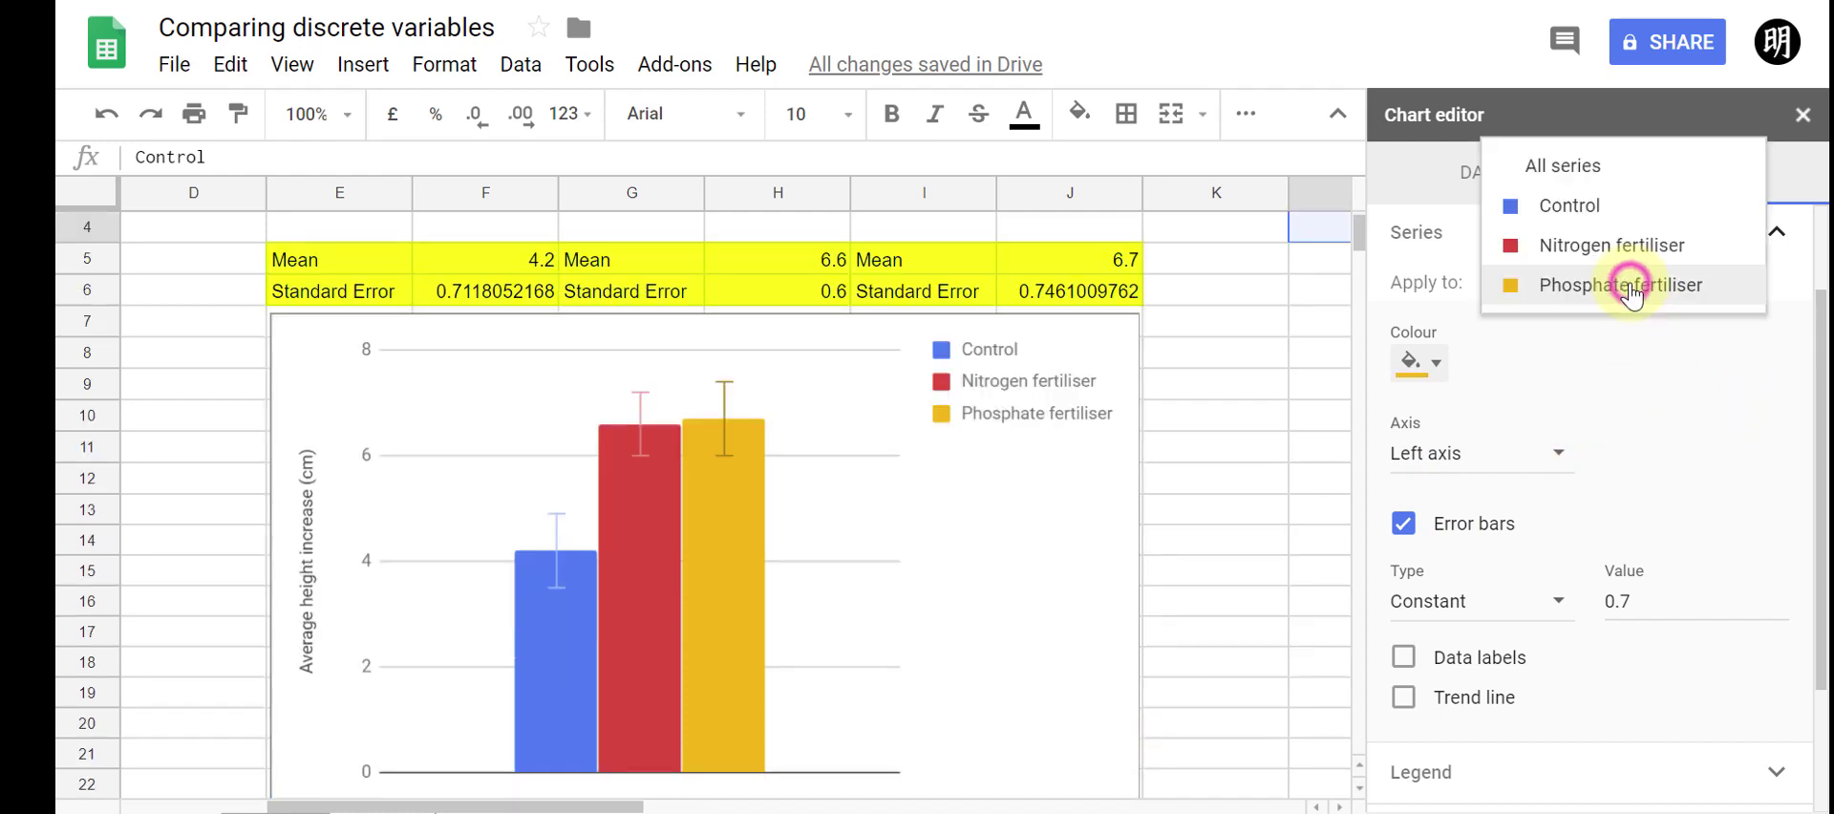
{"action": "left_click", "coordinate": [1635, 420]}
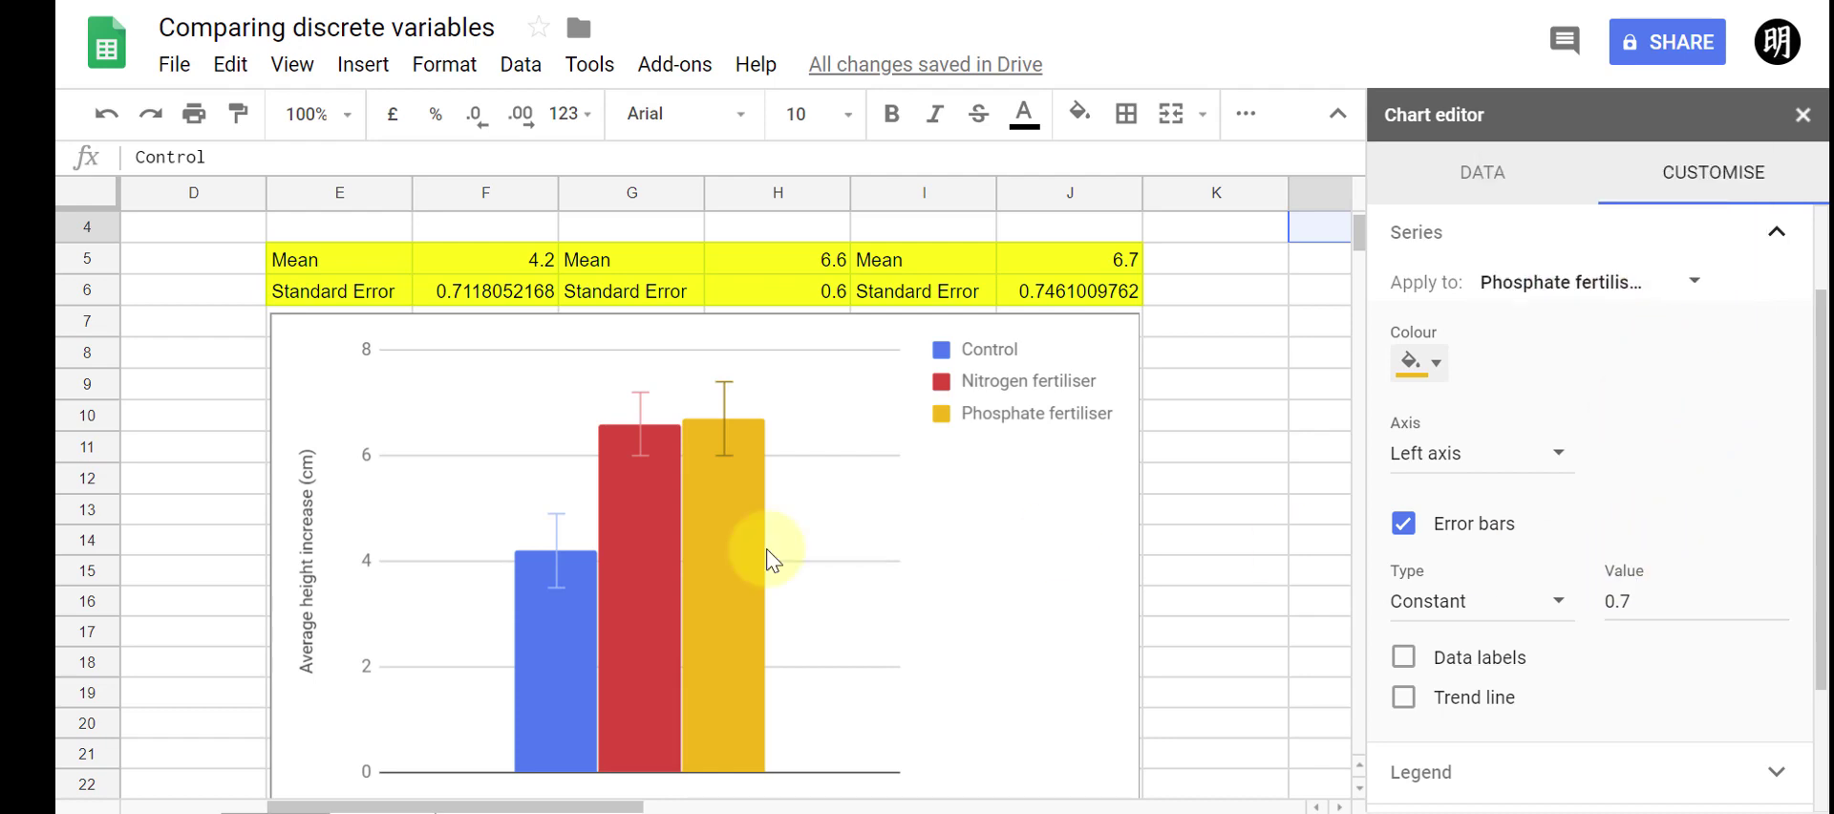
{"action": "left_click", "coordinate": [1521, 178]}
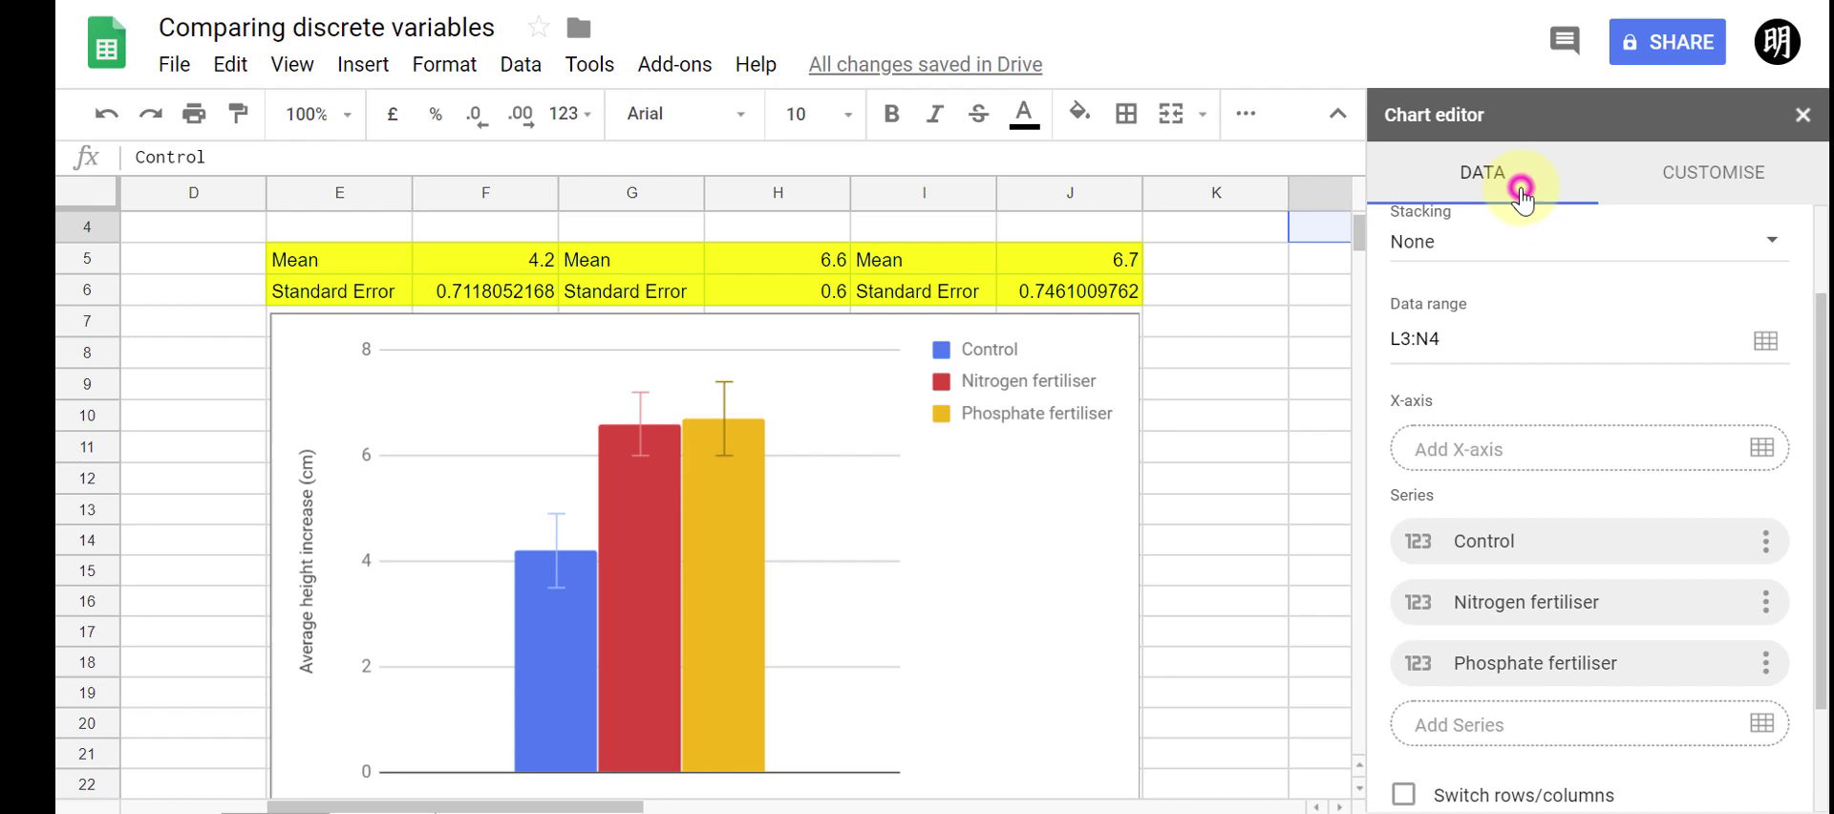
{"action": "scroll", "coordinate": [1609, 621], "scroll_direction": "down", "scroll_amount": 3}
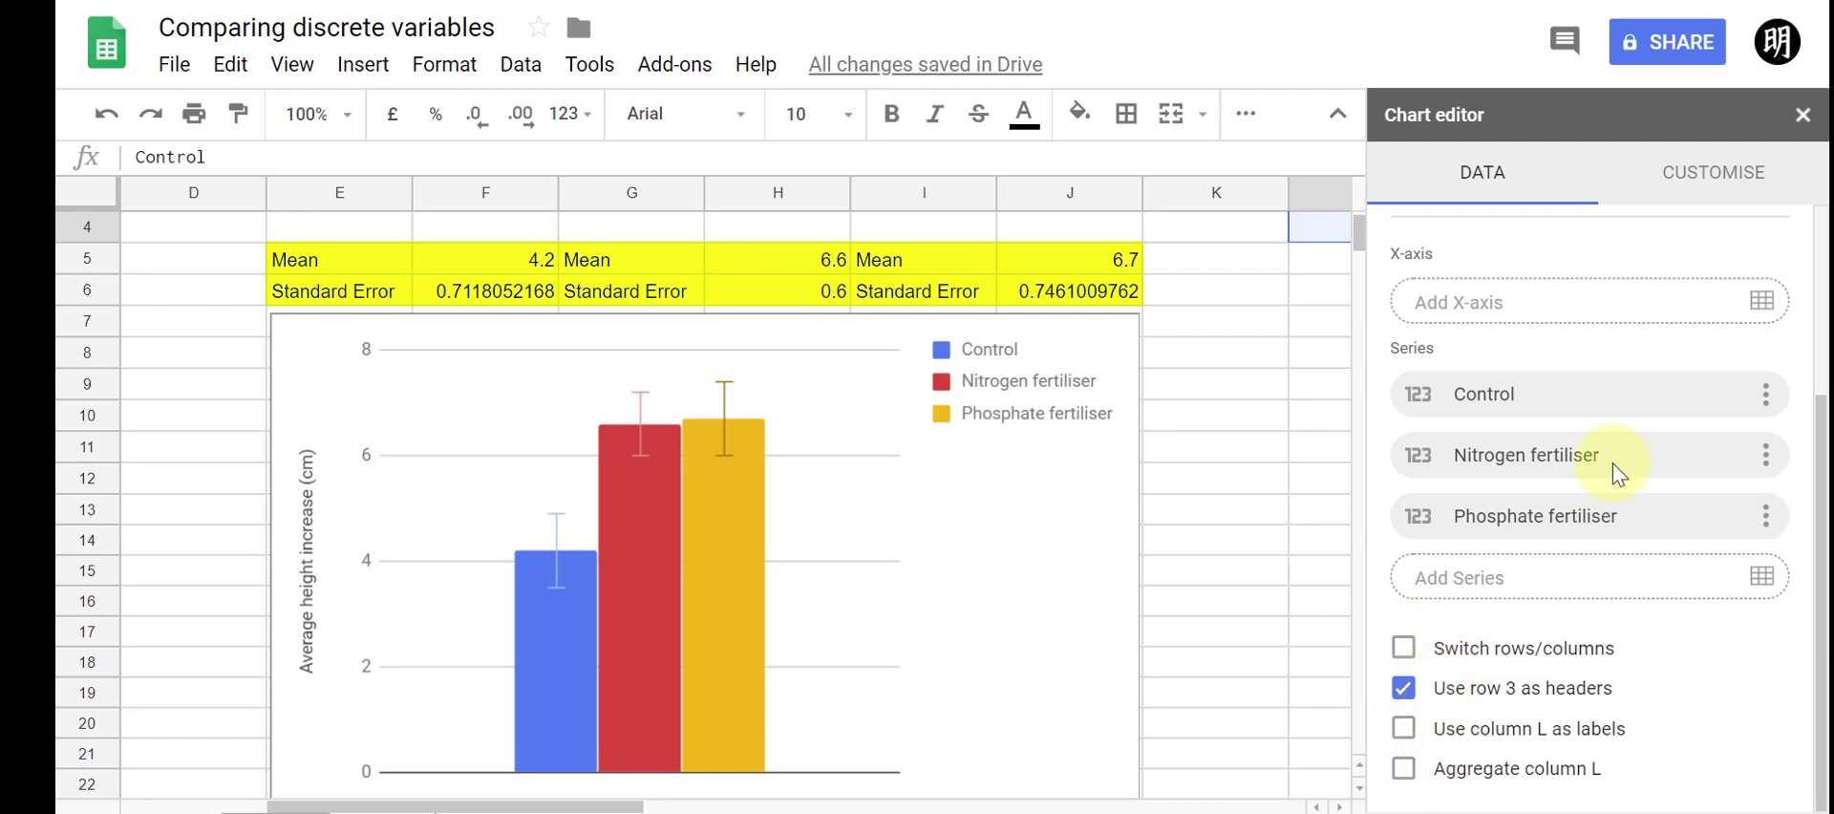
{"action": "scroll", "coordinate": [1608, 470], "scroll_direction": "up", "scroll_amount": 3}
{"action": "left_click", "coordinate": [1702, 203]}
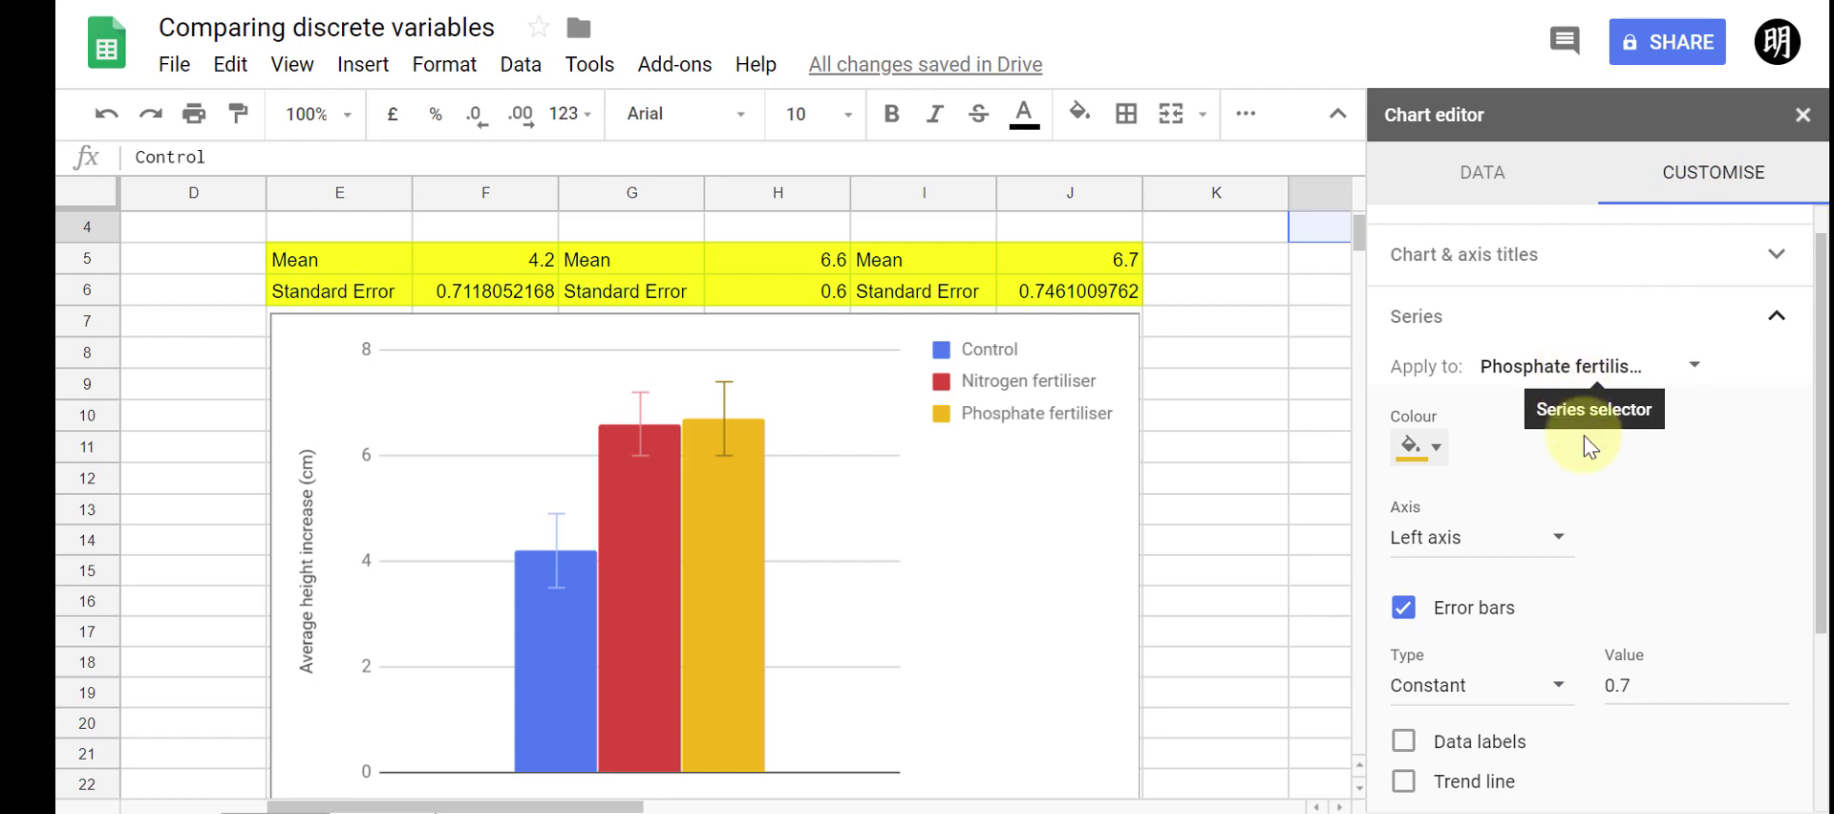
{"action": "scroll", "coordinate": [1247, 460], "scroll_direction": "down", "scroll_amount": 1}
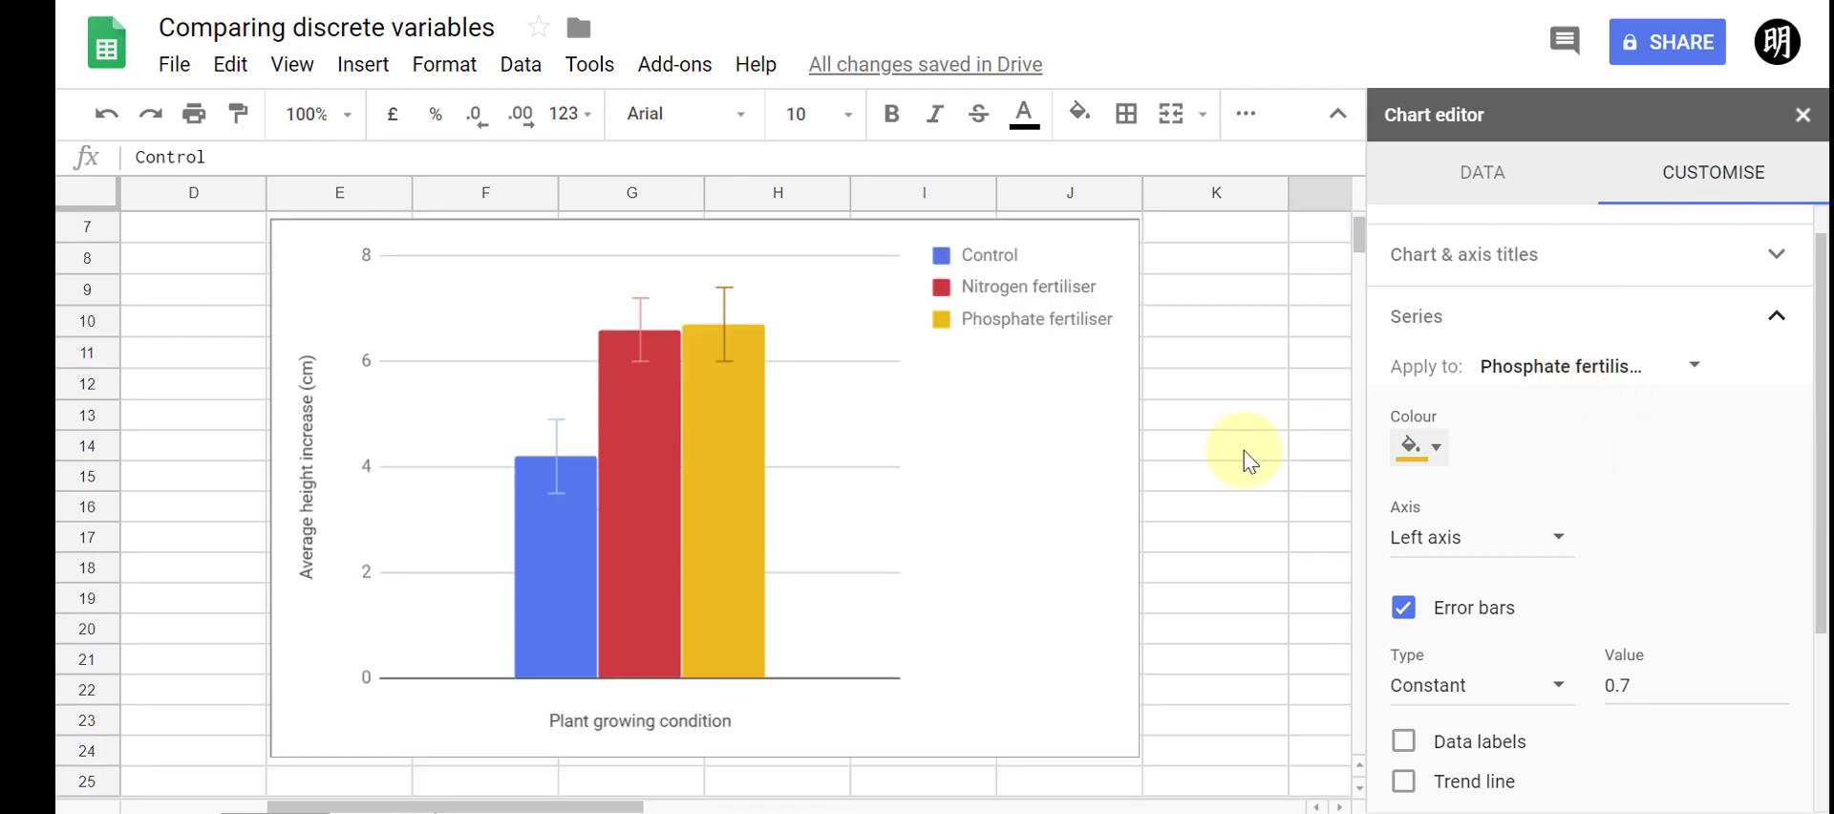